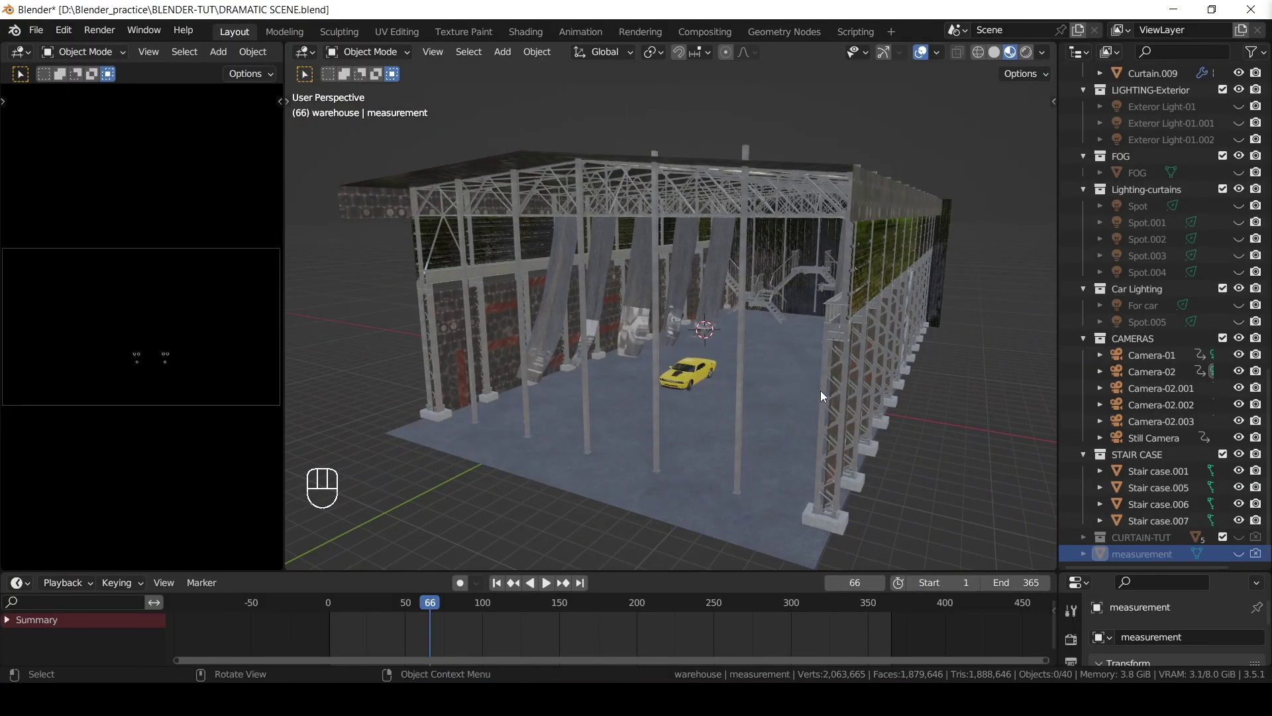
Show the measurement box enclosing the warehouse and display its dimensions
{"action": "middle_click_drag", "start_coordinate": [820, 391], "coordinate": [805, 380]}
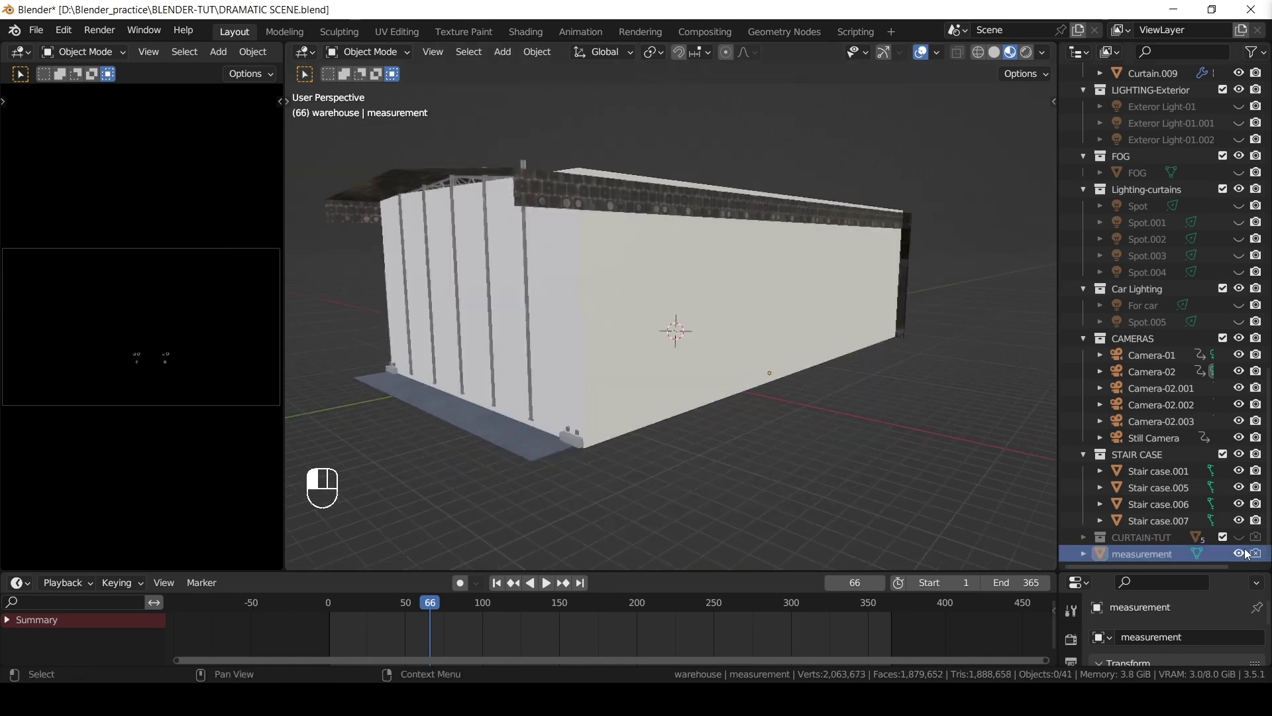
{"action": "key", "text": "n"}
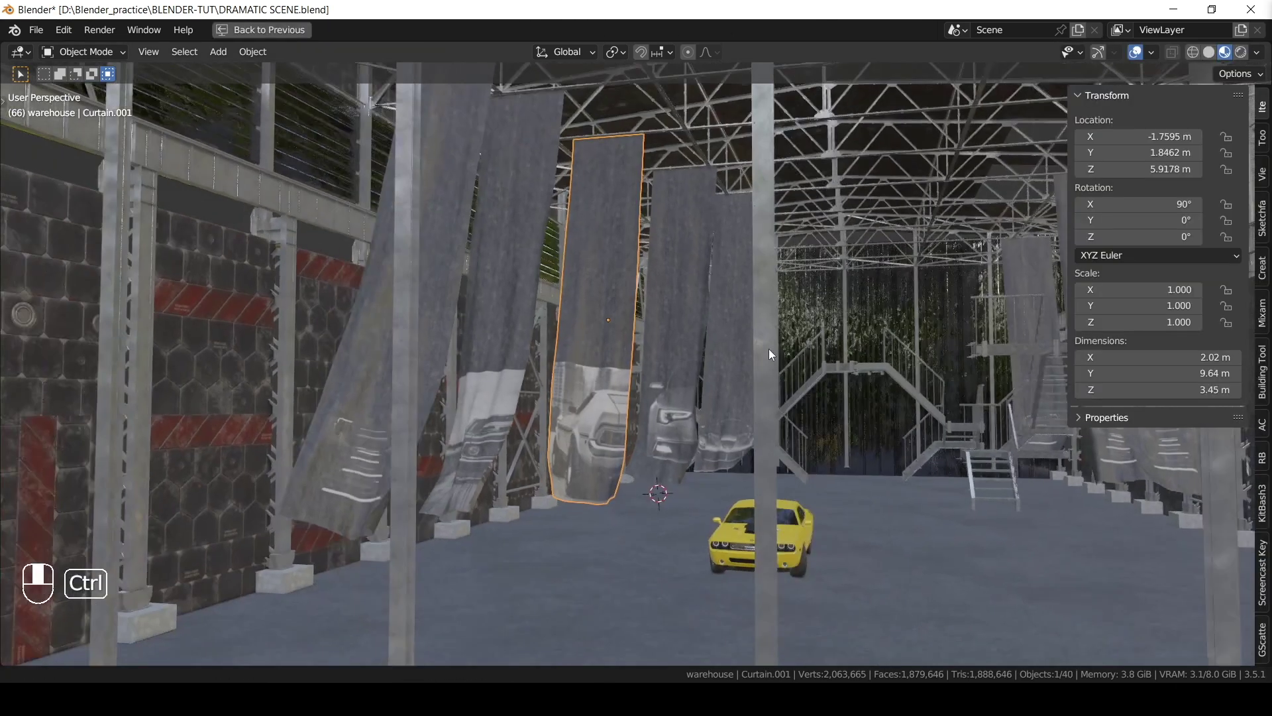
{"action": "middle_click_drag", "start_coordinate": [769, 348], "coordinate": [833, 354], "text": "ctrl"}
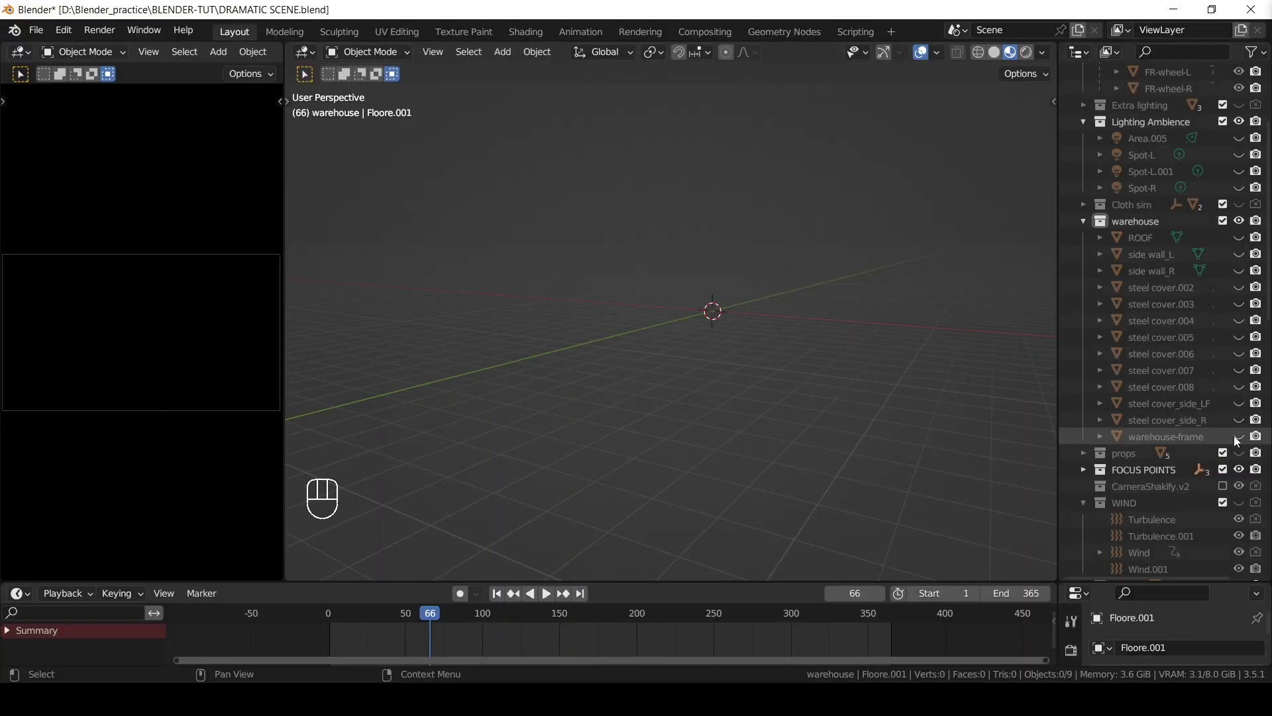
Make the warehouse-frame object visible in the scene
{"action": "left_click", "coordinate": [1237, 436]}
{"action": "middle_click_drag", "start_coordinate": [922, 317], "coordinate": [932, 344], "text": "ctrl"}
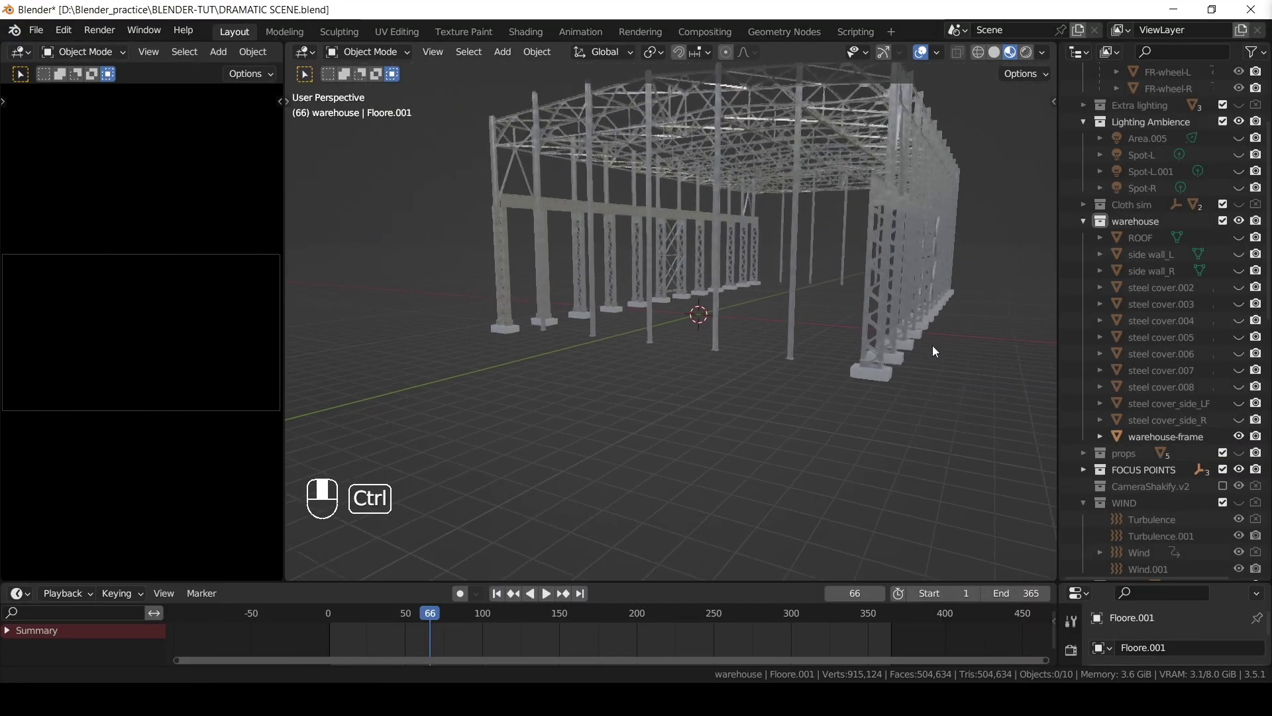
{"action": "middle_click_drag", "start_coordinate": [825, 257], "coordinate": [789, 302]}
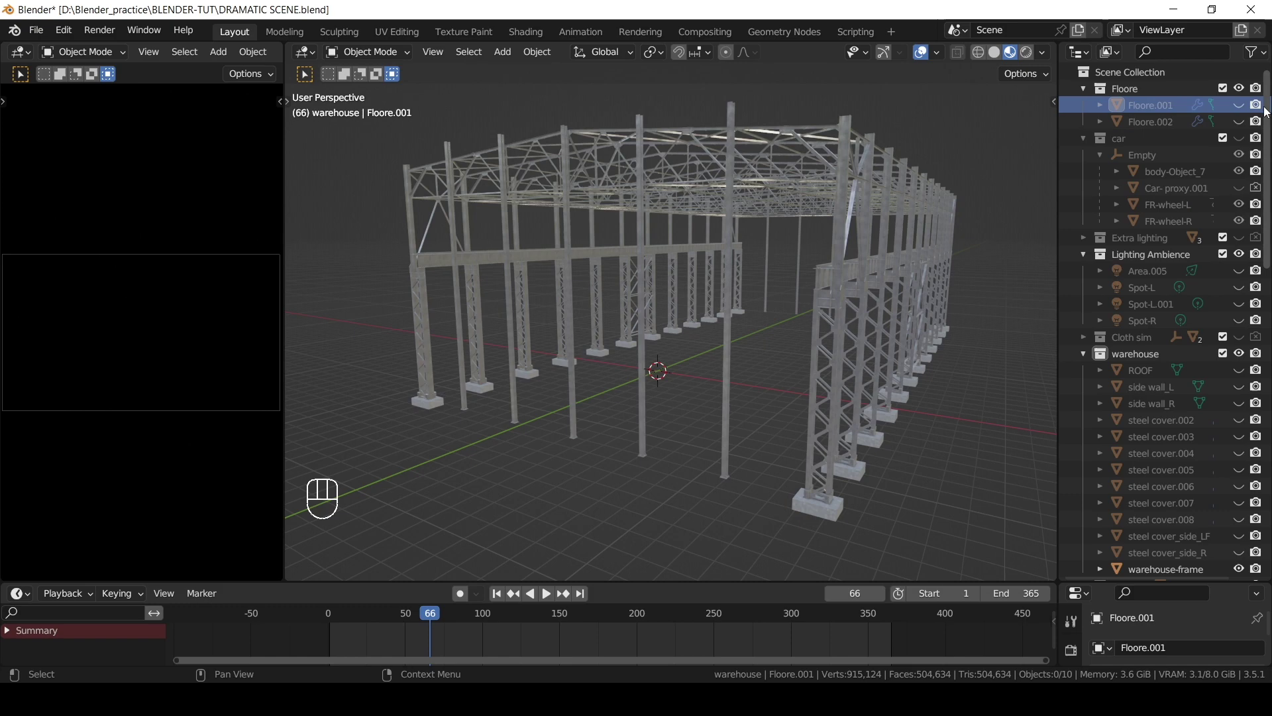
Make the floor plane Floore.001 visible, select it and enter Edit Mode to view its mesh grid
{"action": "left_click", "coordinate": [1239, 104]}
{"action": "middle_click_drag", "start_coordinate": [584, 408], "coordinate": [696, 411]}
{"action": "middle_click_drag", "start_coordinate": [696, 411], "coordinate": [705, 314], "text": "shift"}
{"action": "left_click", "coordinate": [705, 314], "text": "shift"}
{"action": "key", "text": "Tab"}
{"action": "scroll", "coordinate": [671, 386], "scroll_direction": "up", "scroll_amount": 2}
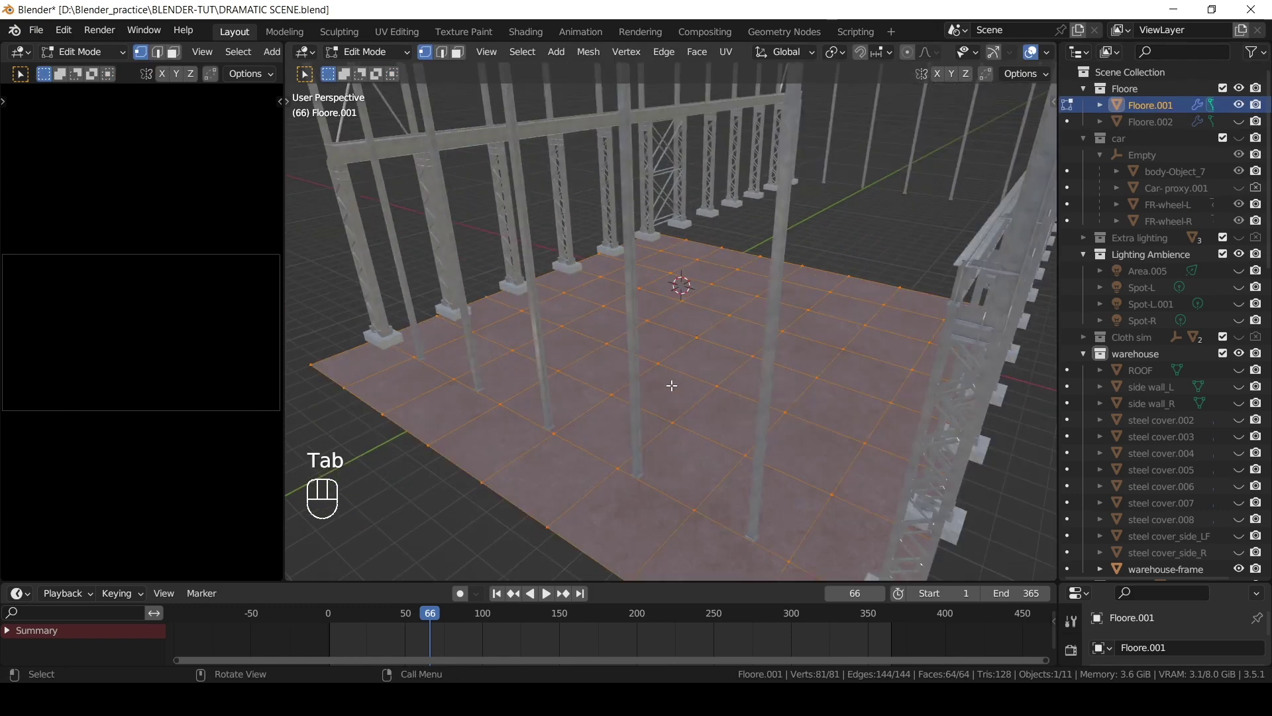
Open the Shader Editor below the viewport and examine the floore-texture material nodes of Floore.001
{"action": "middle_click_drag", "start_coordinate": [682, 362], "coordinate": [684, 332]}
{"action": "left_click", "coordinate": [22, 593]}
{"action": "left_click", "coordinate": [61, 539]}
{"action": "left_click_drag", "start_coordinate": [666, 582], "coordinate": [667, 402]}
{"action": "scroll", "coordinate": [507, 502], "scroll_direction": "up", "scroll_amount": 3}
{"action": "middle_click_drag", "start_coordinate": [507, 502], "coordinate": [754, 578]}
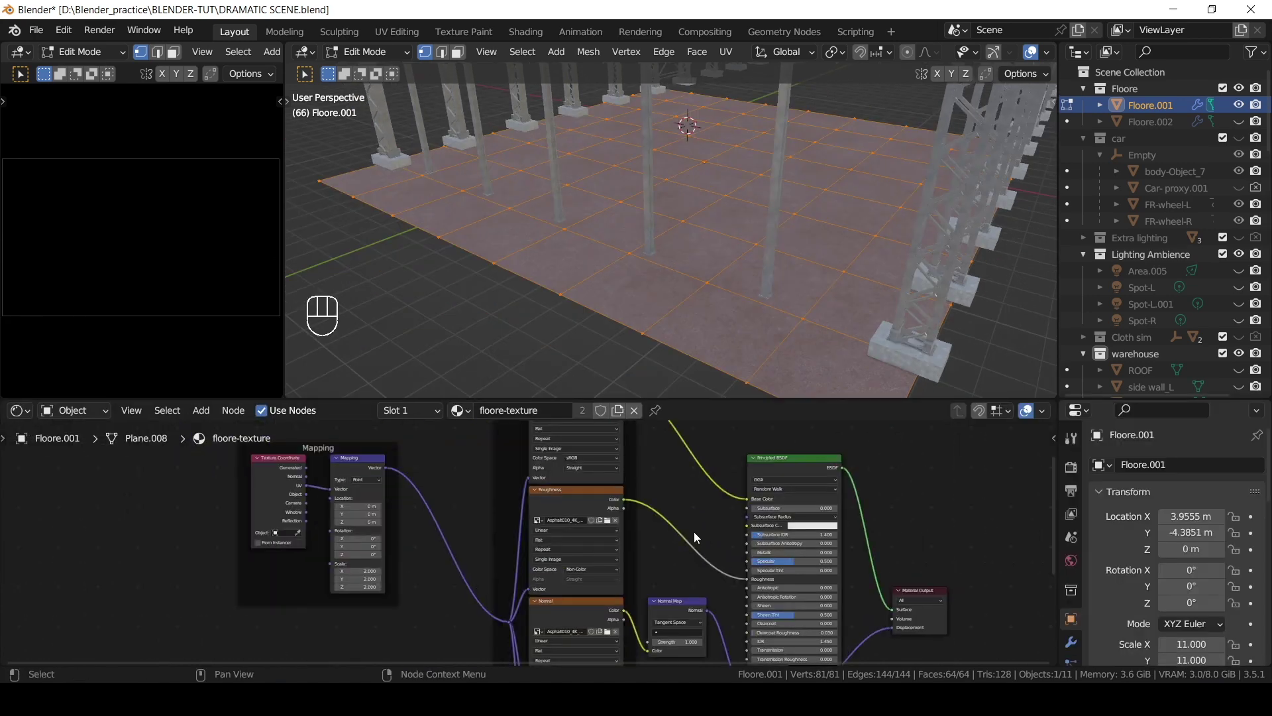
{"action": "scroll", "coordinate": [615, 526], "scroll_direction": "up", "scroll_amount": 5}
{"action": "middle_click_drag", "start_coordinate": [615, 526], "coordinate": [673, 535]}
{"action": "scroll", "coordinate": [709, 506], "scroll_direction": "up", "scroll_amount": 8, "text": "shift"}
{"action": "scroll", "coordinate": [682, 472], "scroll_direction": "up", "scroll_amount": 2}
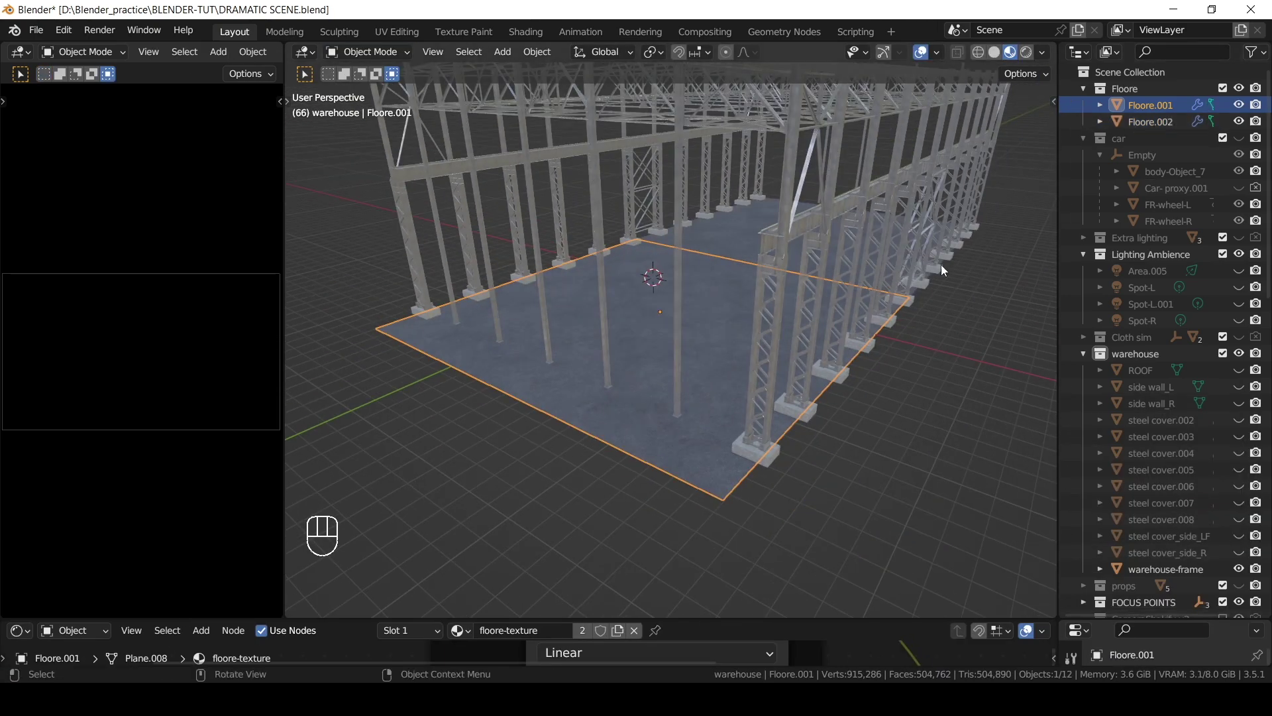
Select the rear floor section Floore.002 inside the warehouse frame
{"action": "scroll", "coordinate": [940, 264], "scroll_direction": "up", "scroll_amount": 5}
{"action": "left_click", "coordinate": [812, 172]}
{"action": "scroll", "coordinate": [814, 174], "scroll_direction": "down", "scroll_amount": 4}
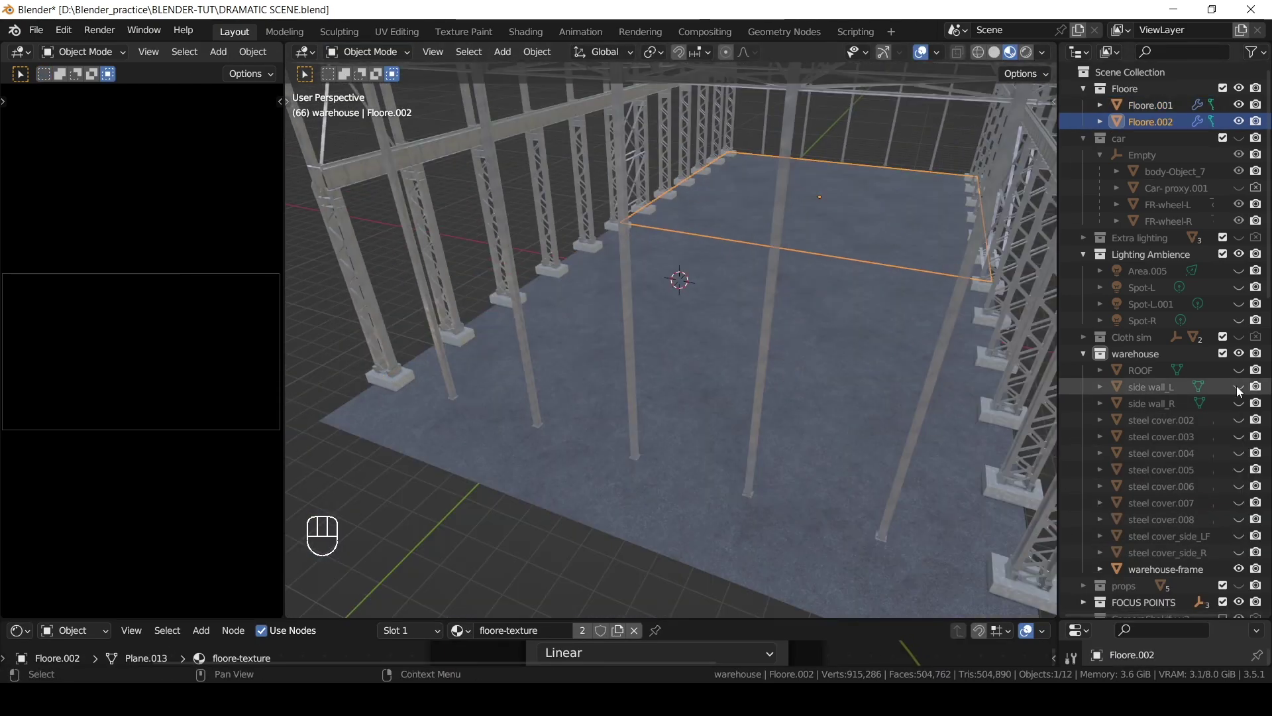
Make side wall_L visible and view the wall panels between the frame columns
{"action": "left_click", "coordinate": [1239, 387]}
{"action": "middle_click_drag", "start_coordinate": [523, 275], "coordinate": [658, 261]}
{"action": "mouse_move", "coordinate": [749, 276]}
{"action": "middle_mouse_down"}
{"action": "mouse_move", "coordinate": [664, 273]}
{"action": "mouse_move", "coordinate": [749, 258]}
{"action": "middle_mouse_up"}
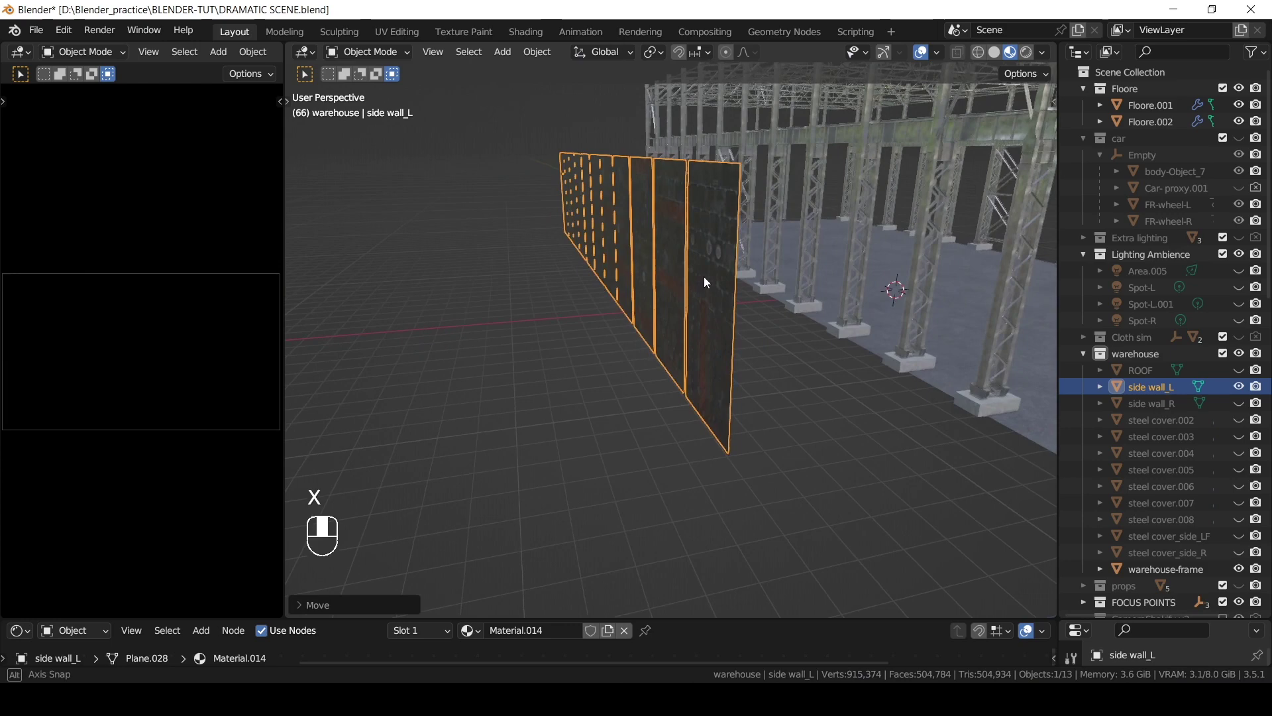
{"action": "key", "text": "ctrl+z"}
Enlarge the Shader Editor and examine the Material.014 nodes of side wall_L
{"action": "left_click_drag", "start_coordinate": [135, 619], "coordinate": [119, 501]}
{"action": "left_click", "coordinate": [86, 514]}
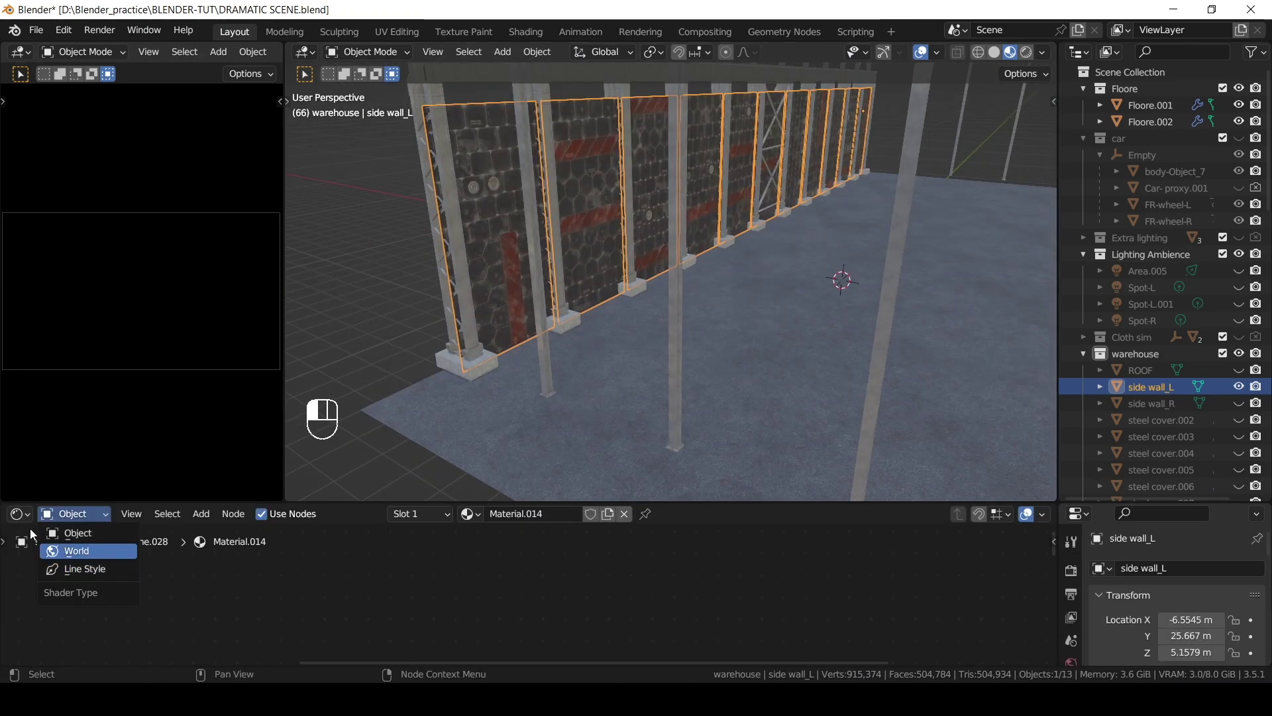
{"action": "key", "text": "KP_Decimal"}
{"action": "middle_click_drag", "start_coordinate": [693, 562], "coordinate": [721, 609], "text": "shift"}
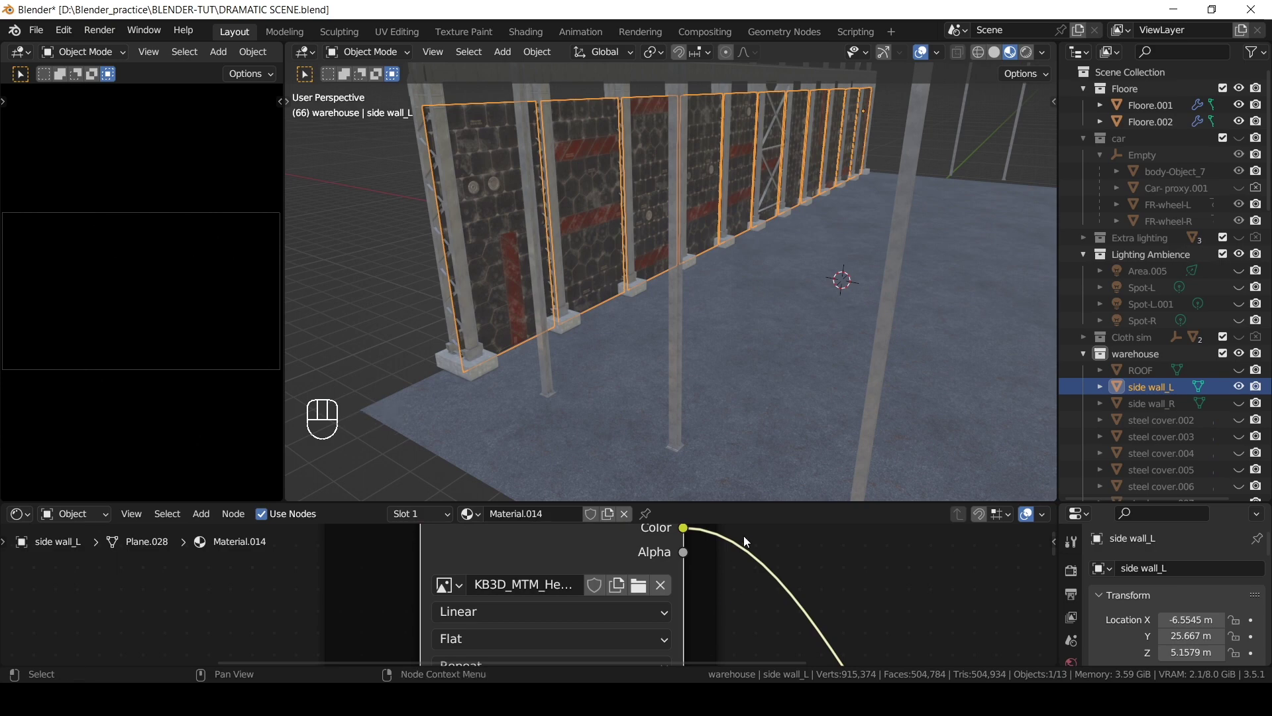
Make side wall_R visible and view the opposite side of the warehouse
{"action": "middle_click_drag", "start_coordinate": [702, 371], "coordinate": [775, 384]}
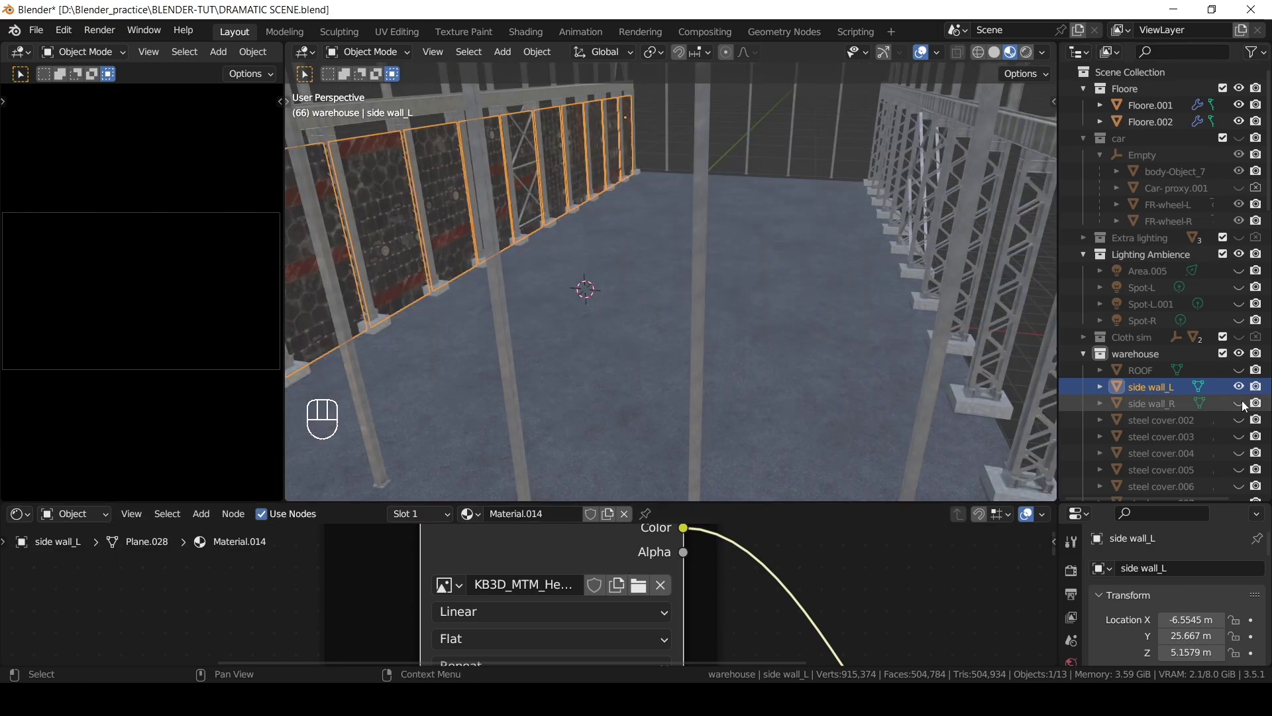
{"action": "left_click", "coordinate": [1240, 402]}
{"action": "scroll", "coordinate": [897, 317], "scroll_direction": "down", "scroll_amount": 4}
{"action": "left_click", "coordinate": [743, 337], "text": "shift"}
{"action": "middle_click_drag", "start_coordinate": [896, 317], "coordinate": [762, 324]}
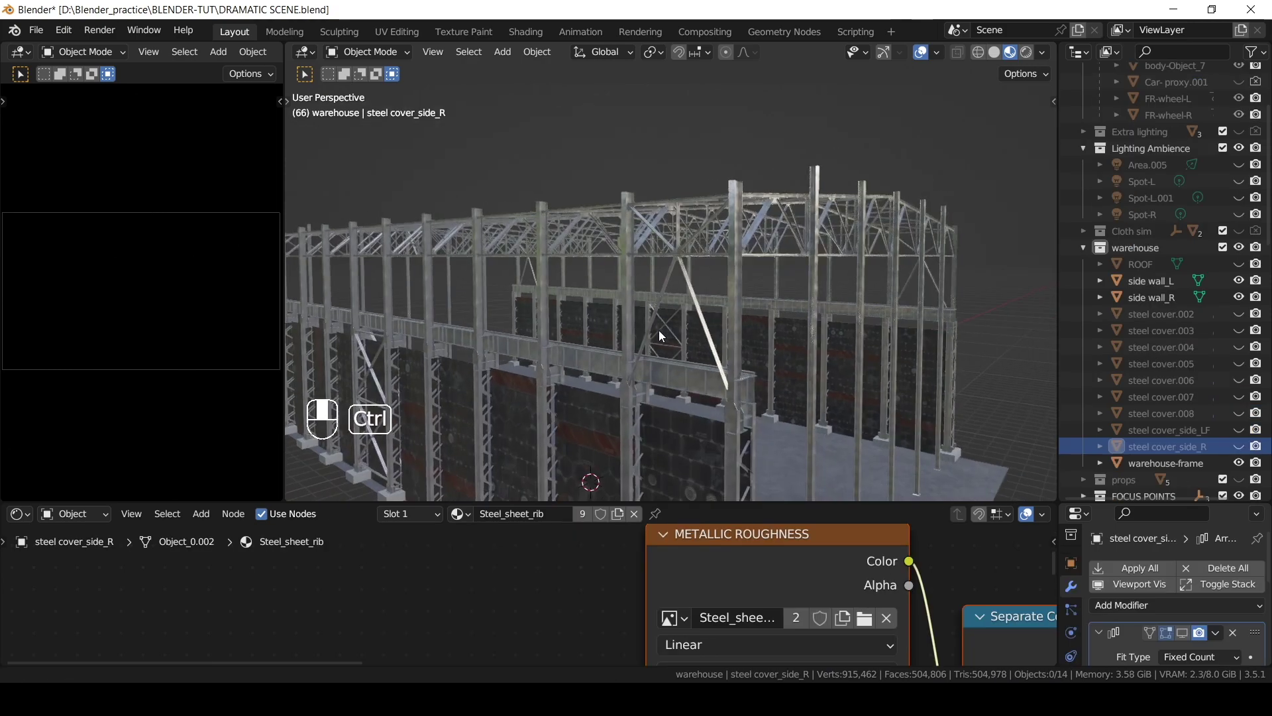
{"action": "middle_click_drag", "start_coordinate": [659, 330], "coordinate": [590, 316], "text": "ctrl"}
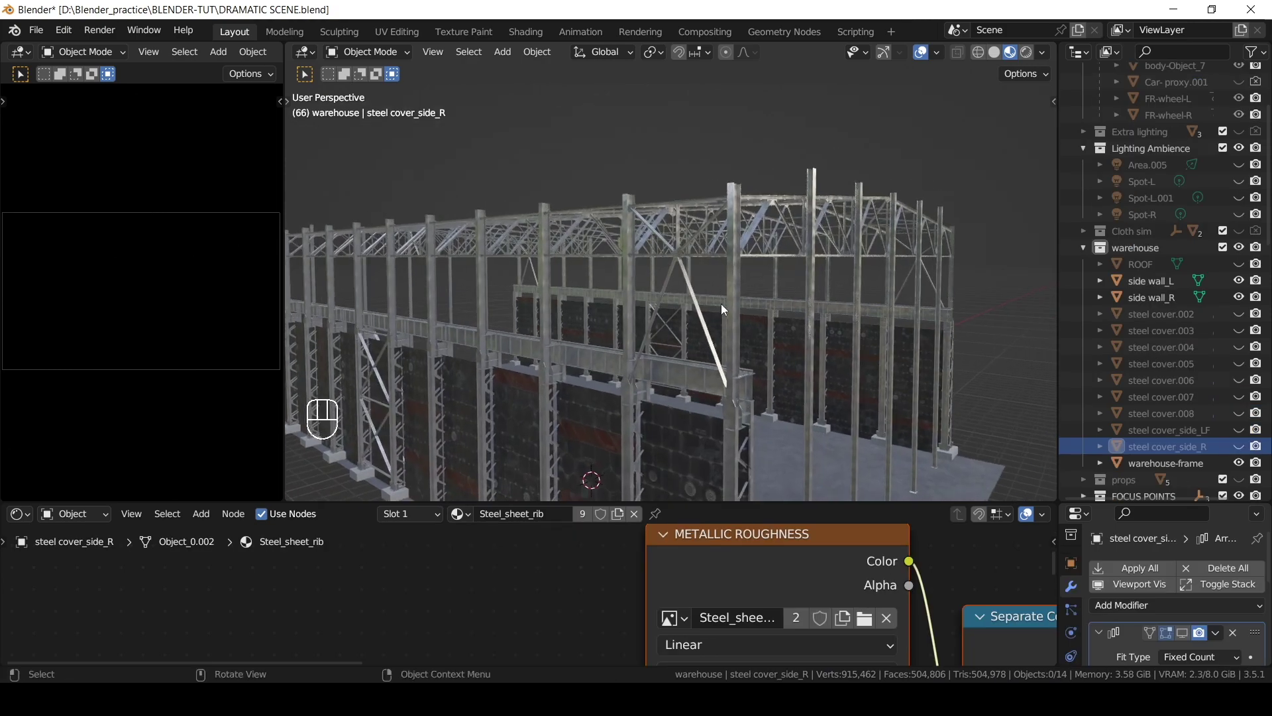
Make steel cover_side_R visible, frame it and examine its Steel_sheet_rib material nodes
{"action": "left_click", "coordinate": [1239, 446]}
{"action": "key", "text": "KP_Decimal"}
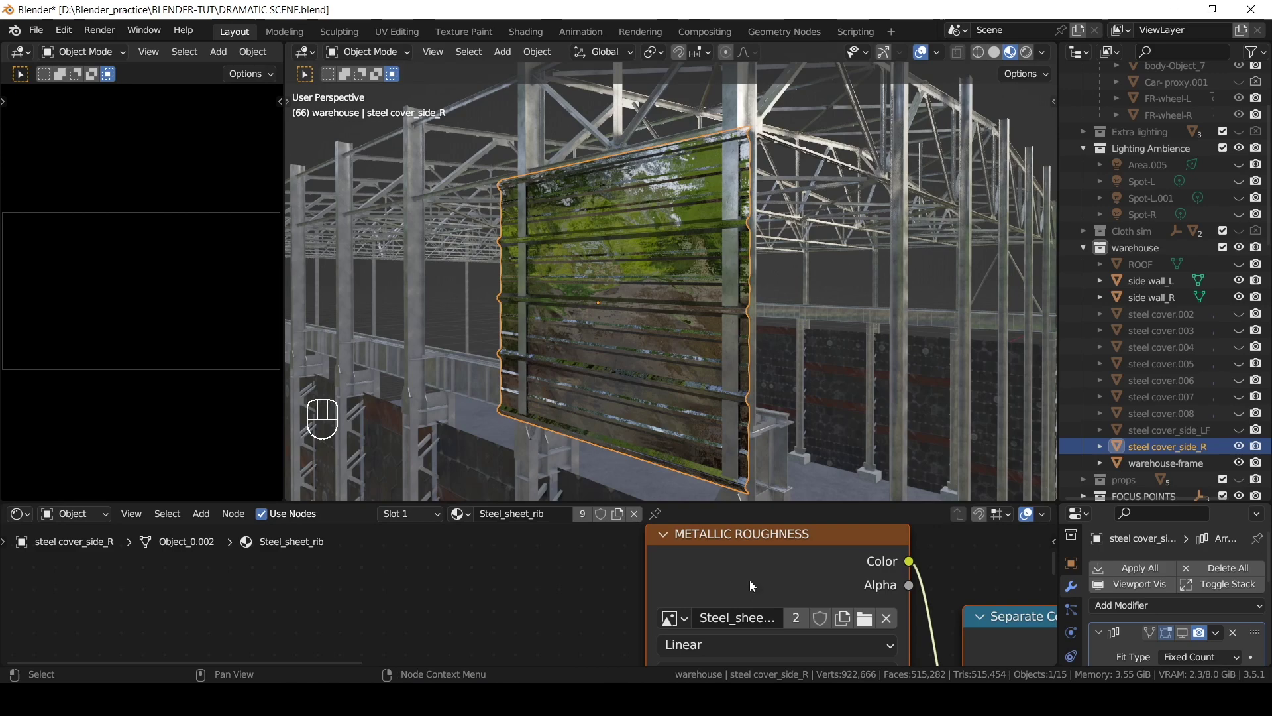
{"action": "middle_click_drag", "start_coordinate": [766, 590], "coordinate": [702, 580]}
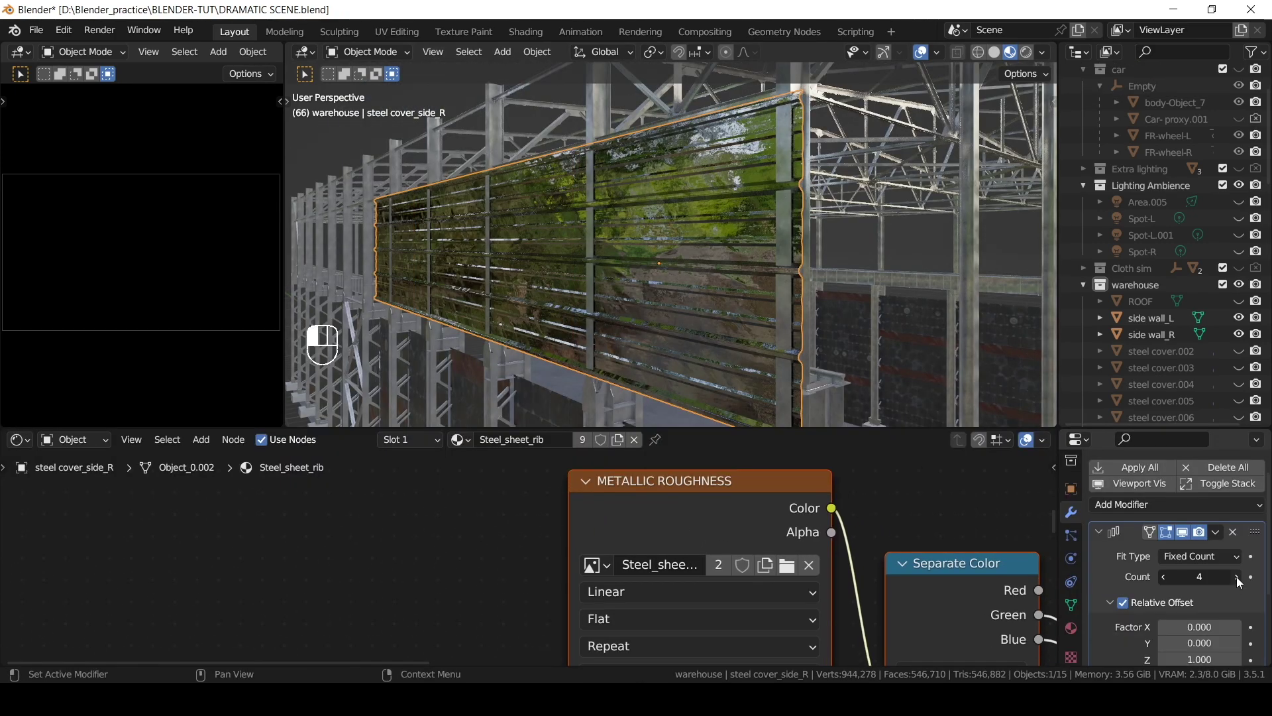
Repeat steel cover_side_R along the warehouse side with its Array modifier and make steel cover_side_LF visible
{"action": "triple_click", "coordinate": [1237, 577]}
{"action": "double_click", "coordinate": [1236, 576]}
{"action": "left_click", "coordinate": [1236, 576]}
{"action": "middle_click_drag", "start_coordinate": [881, 354], "coordinate": [656, 314]}
{"action": "scroll", "coordinate": [1243, 386], "scroll_direction": "down", "scroll_amount": 3}
{"action": "left_click", "coordinate": [1239, 387]}
{"action": "middle_click_drag", "start_coordinate": [758, 244], "coordinate": [734, 253]}
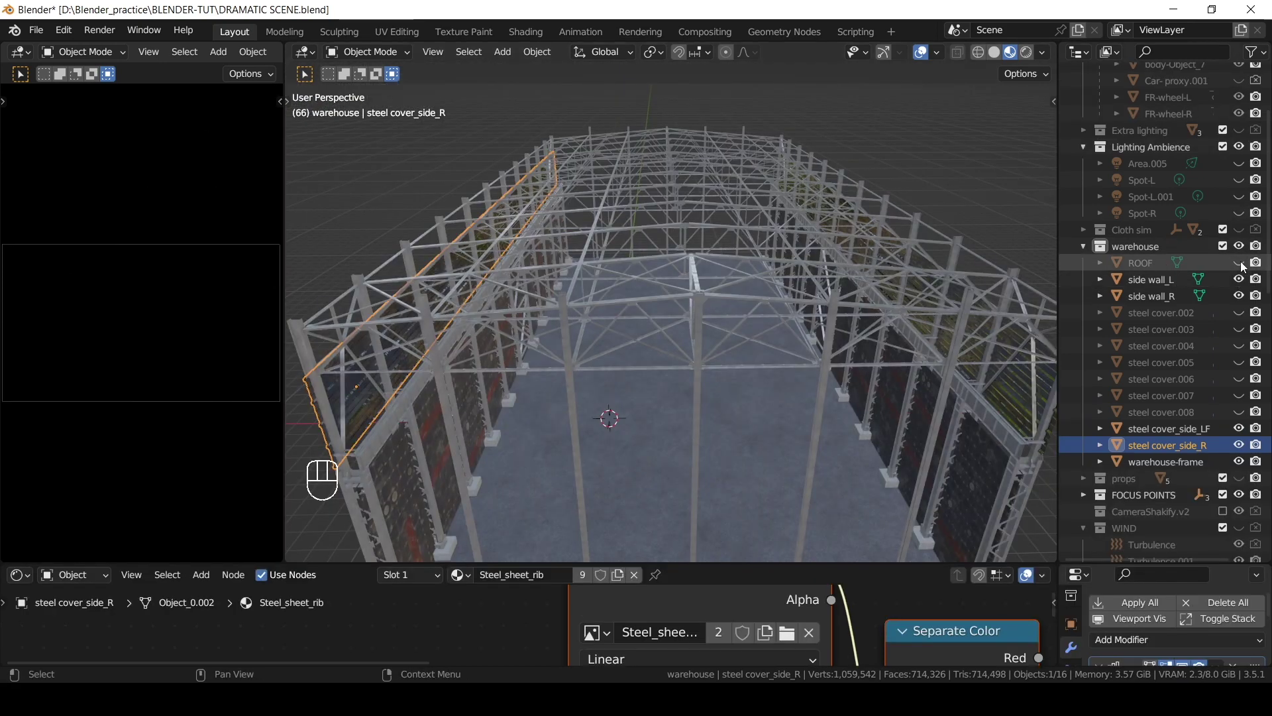
Make the ROOF visible and select faces beside its skylight openings in Edit Mode
{"action": "left_click", "coordinate": [1239, 263]}
{"action": "middle_click_drag", "start_coordinate": [813, 249], "coordinate": [778, 329]}
{"action": "left_click", "coordinate": [780, 261]}
{"action": "key", "text": "Tab"}
{"action": "key", "text": "a"}
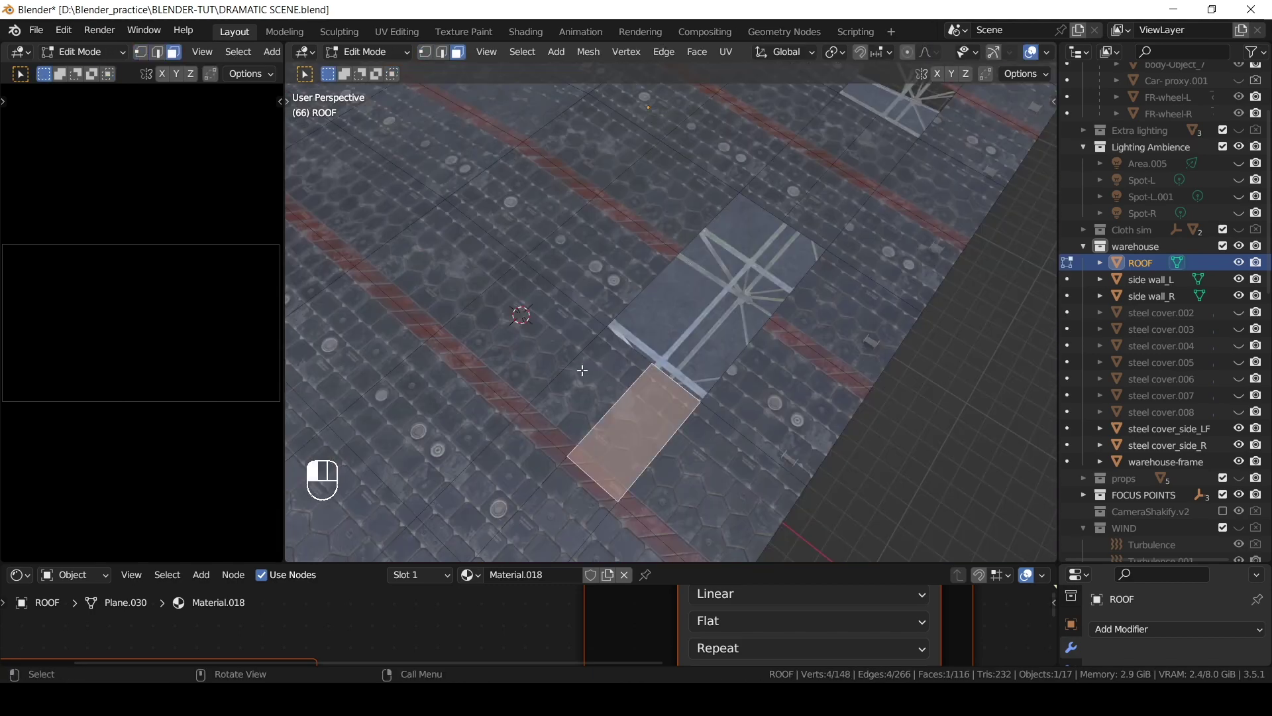
{"action": "left_click", "coordinate": [582, 370]}
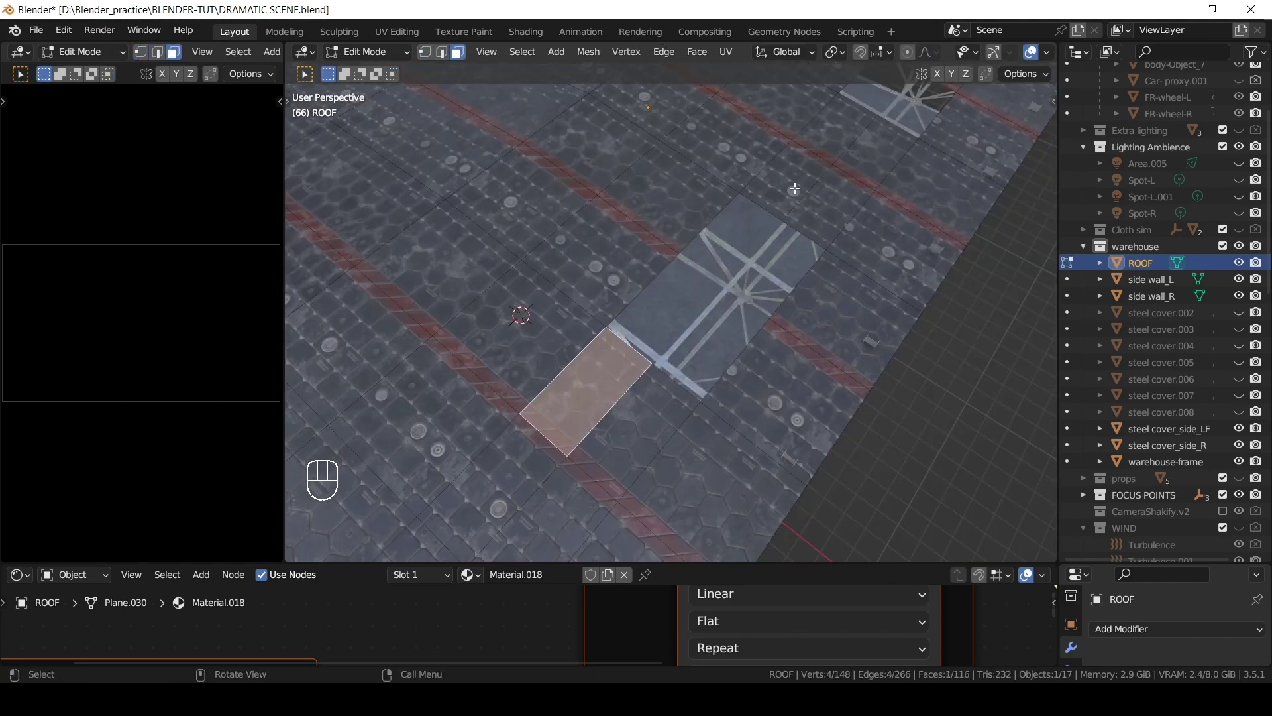
{"action": "left_click", "coordinate": [837, 207]}
{"action": "middle_click_drag", "start_coordinate": [836, 208], "coordinate": [694, 421], "text": "shift"}
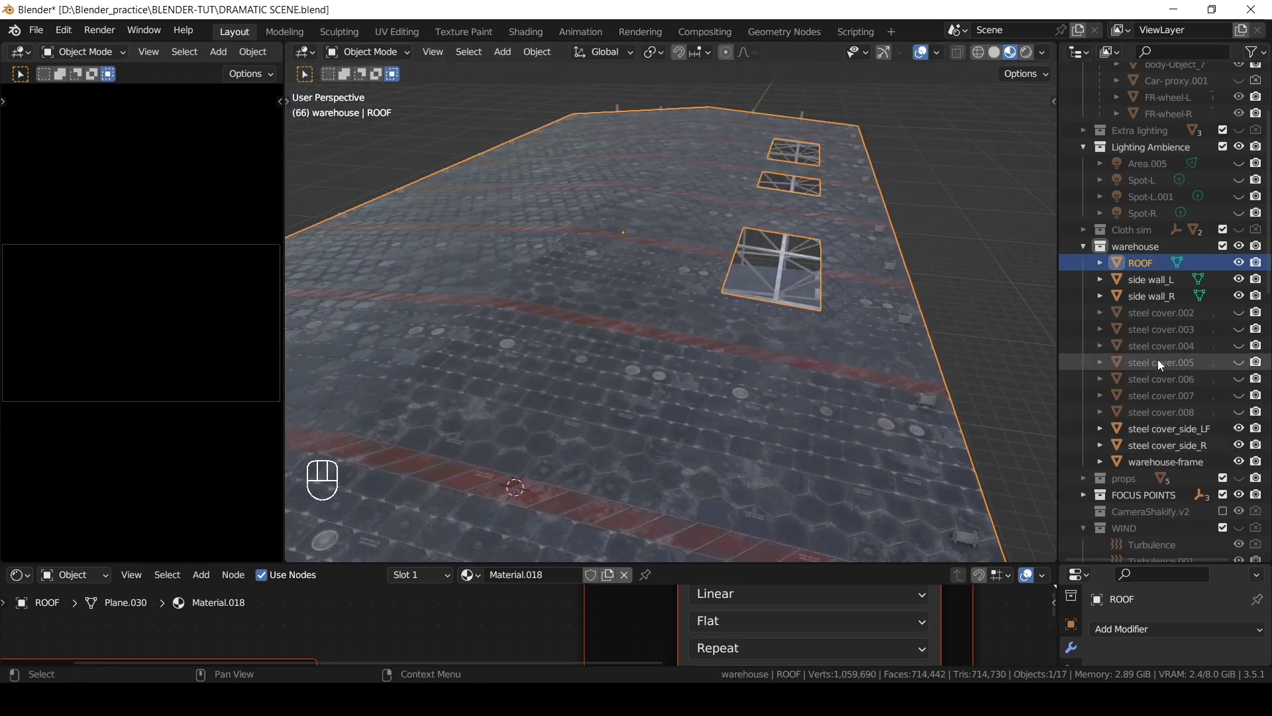
Make the GriiL collection visible over the roof's skylight openings
{"action": "scroll", "coordinate": [1183, 375], "scroll_direction": "up", "scroll_amount": 5}
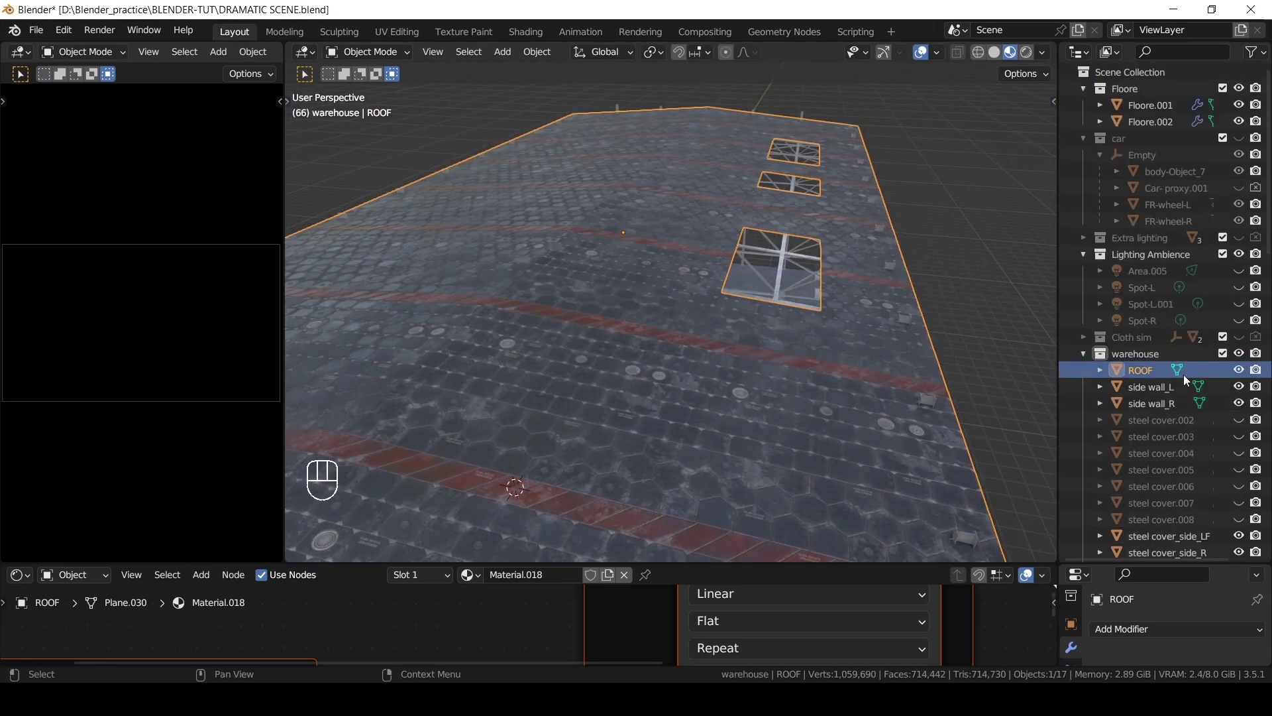
{"action": "scroll", "coordinate": [1180, 355], "scroll_direction": "down", "scroll_amount": 5}
{"action": "scroll", "coordinate": [1179, 347], "scroll_direction": "down", "scroll_amount": 5}
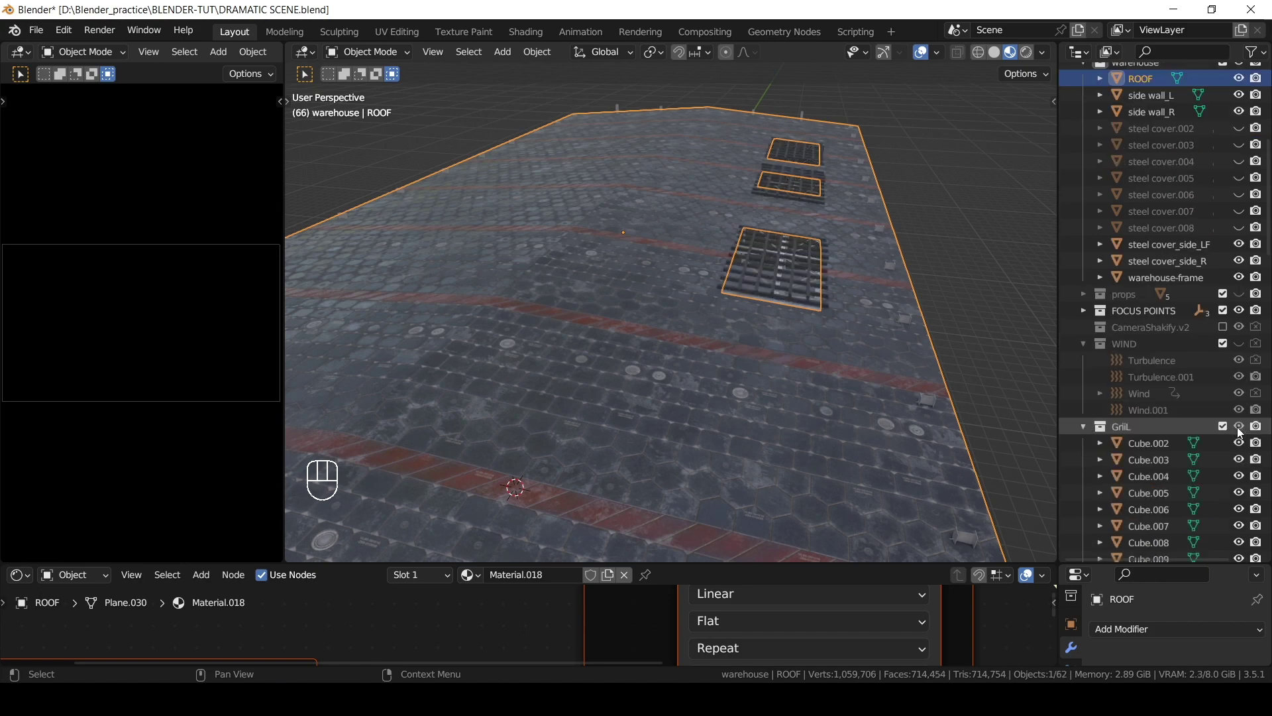
{"action": "middle_click_drag", "start_coordinate": [789, 282], "coordinate": [654, 246]}
Select the grill bar Cube.014 and move it up off the skylight opening
{"action": "left_click", "coordinate": [733, 332]}
{"action": "key", "text": "g"}
{"action": "right_click", "coordinate": [711, 320]}
{"action": "key", "text": "KP_Decimal"}
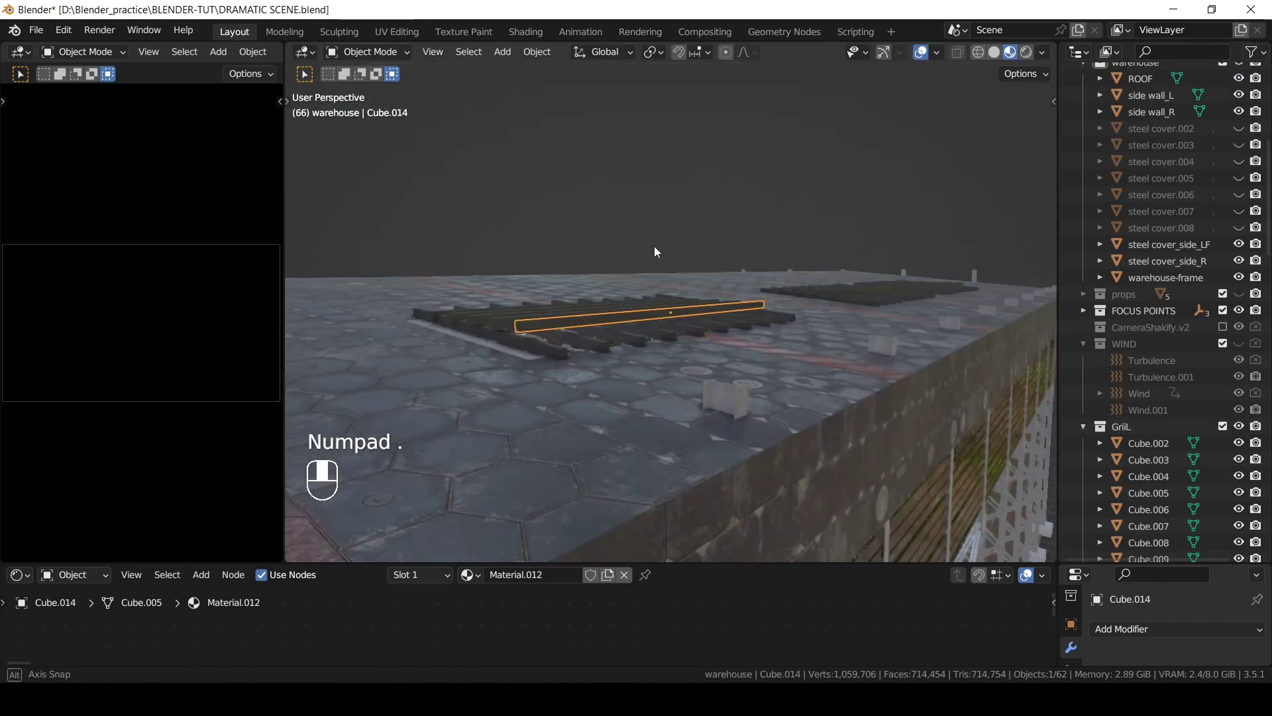
{"action": "key", "text": "g"}
{"action": "left_click", "coordinate": [770, 207]}
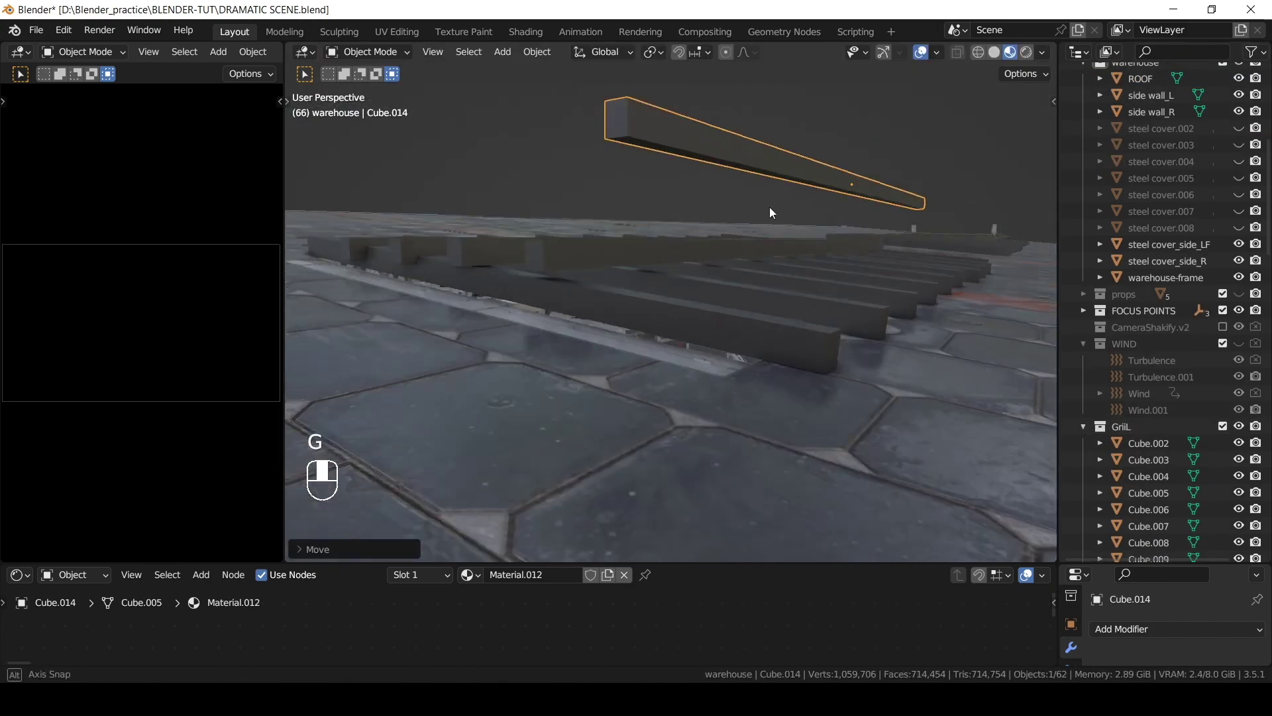
{"action": "middle_click_drag", "start_coordinate": [769, 207], "coordinate": [714, 264], "text": "ctrl"}
{"action": "middle_click_drag", "start_coordinate": [761, 360], "coordinate": [555, 250], "text": "shift"}
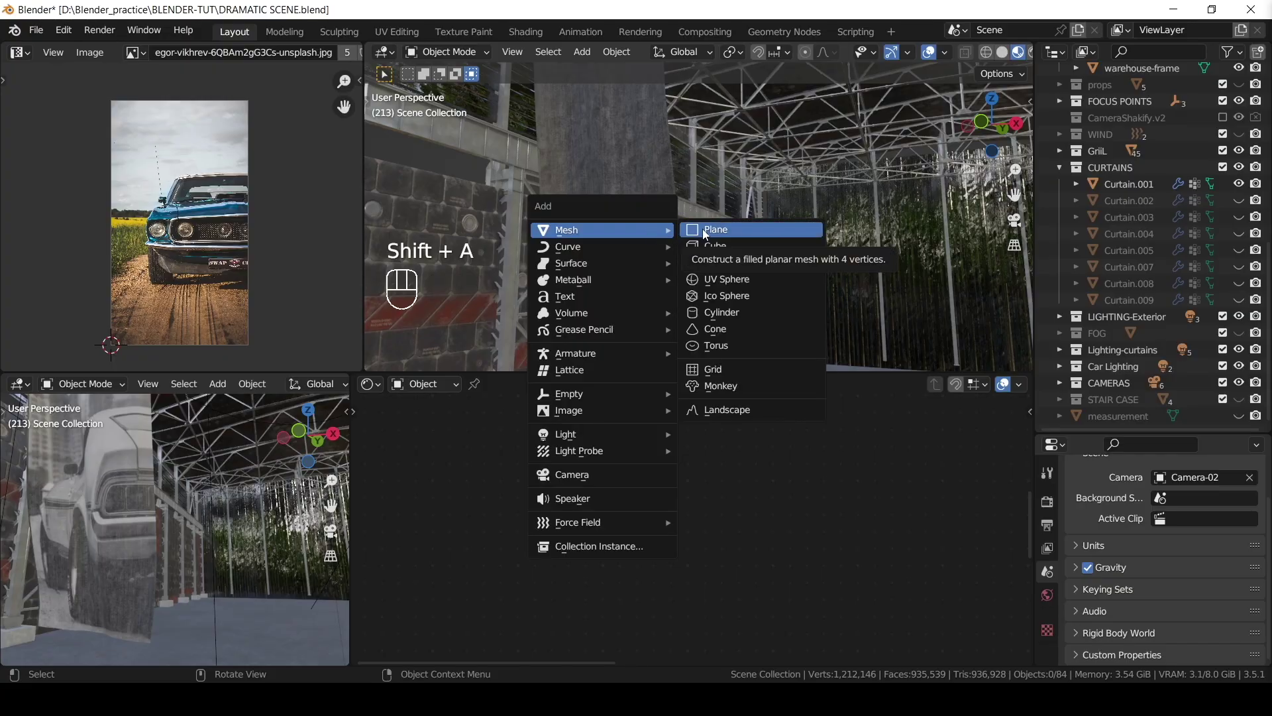
Add a plane, stand it upright with a 90° X rotation and set its Y dimension to 8 m
{"action": "left_click", "coordinate": [702, 228]}
{"action": "key", "text": "n"}
{"action": "double_click", "coordinate": [964, 318]}
{"action": "type", "text": "8"}
{"action": "key", "text": "Return"}
{"action": "middle_click_drag", "start_coordinate": [636, 265], "coordinate": [664, 284]}
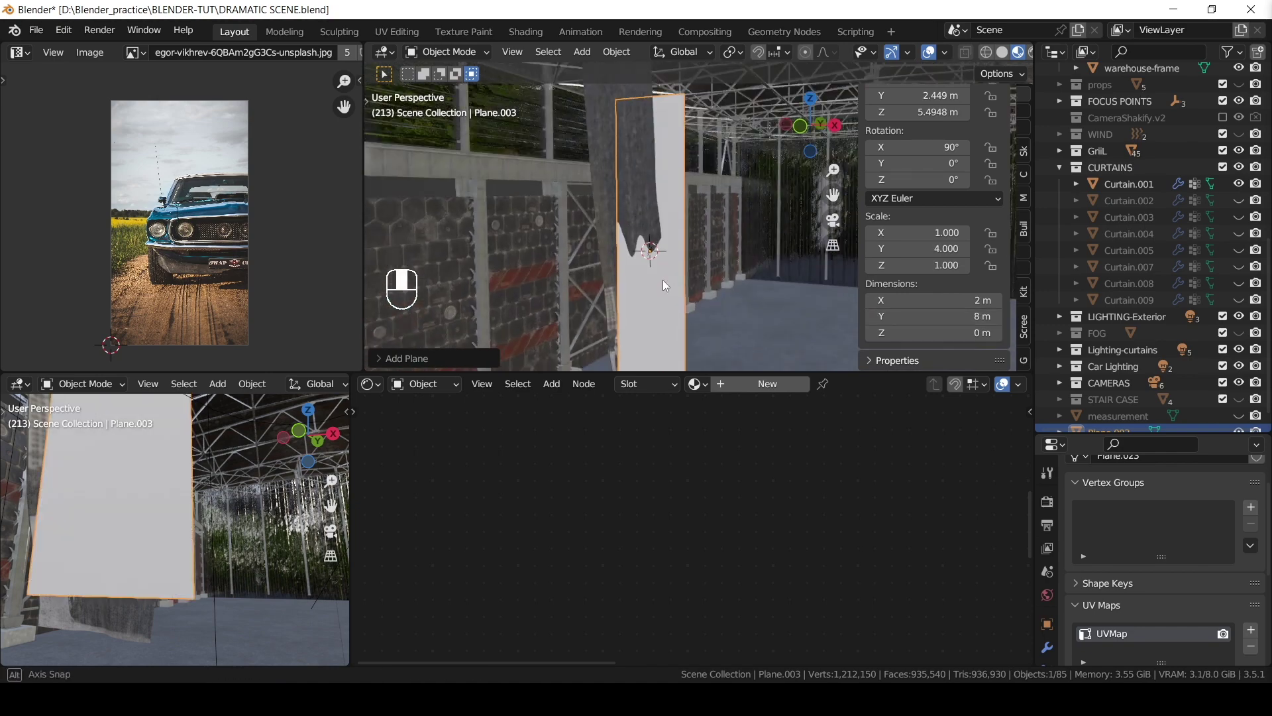
Move the plane along X beside the existing curtain and apply its scale
{"action": "key", "text": "g"}
{"action": "key", "text": "x"}
{"action": "left_click", "coordinate": [695, 285]}
{"action": "key", "text": "ctrl+a"}
{"action": "key", "text": "s"}
Set up the plane's material with the Principled Texture Setup using the three denmin_fabric_02 4k texture maps
{"action": "left_click", "coordinate": [371, 384]}
{"action": "left_click", "coordinate": [426, 536]}
{"action": "key", "text": "KP_Decimal"}
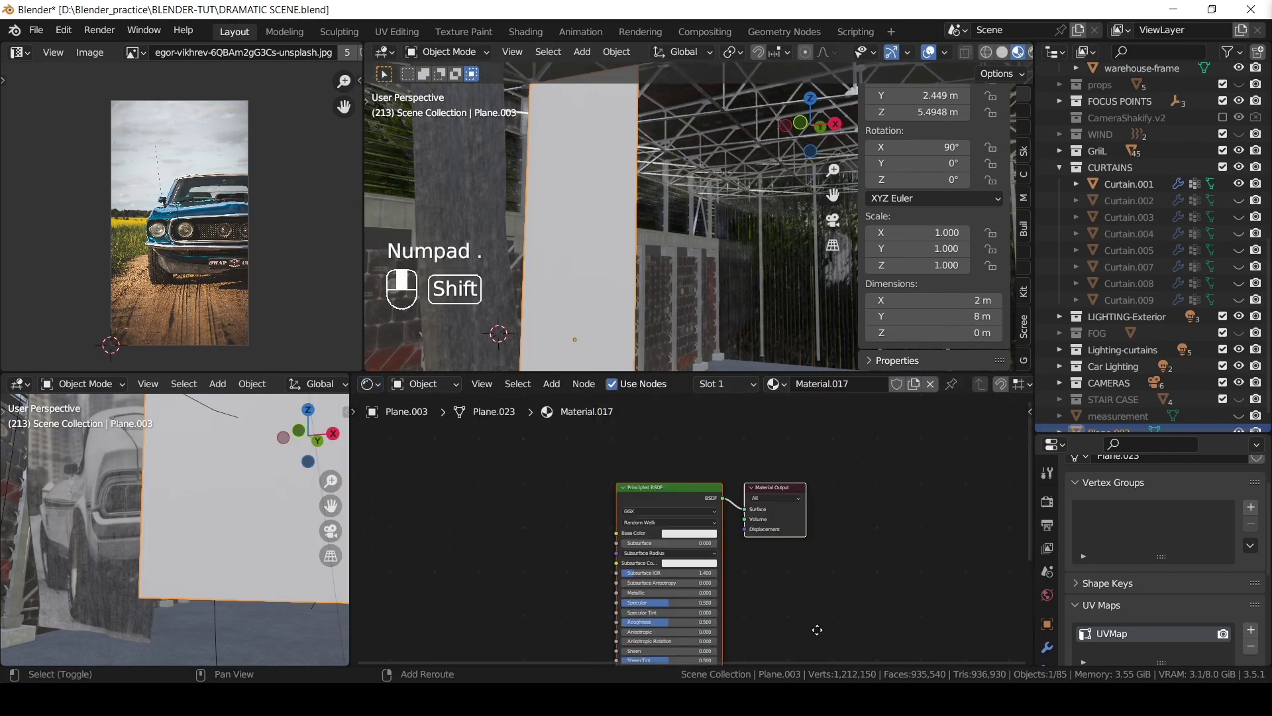
{"action": "key", "text": "ctrl+shift+t"}
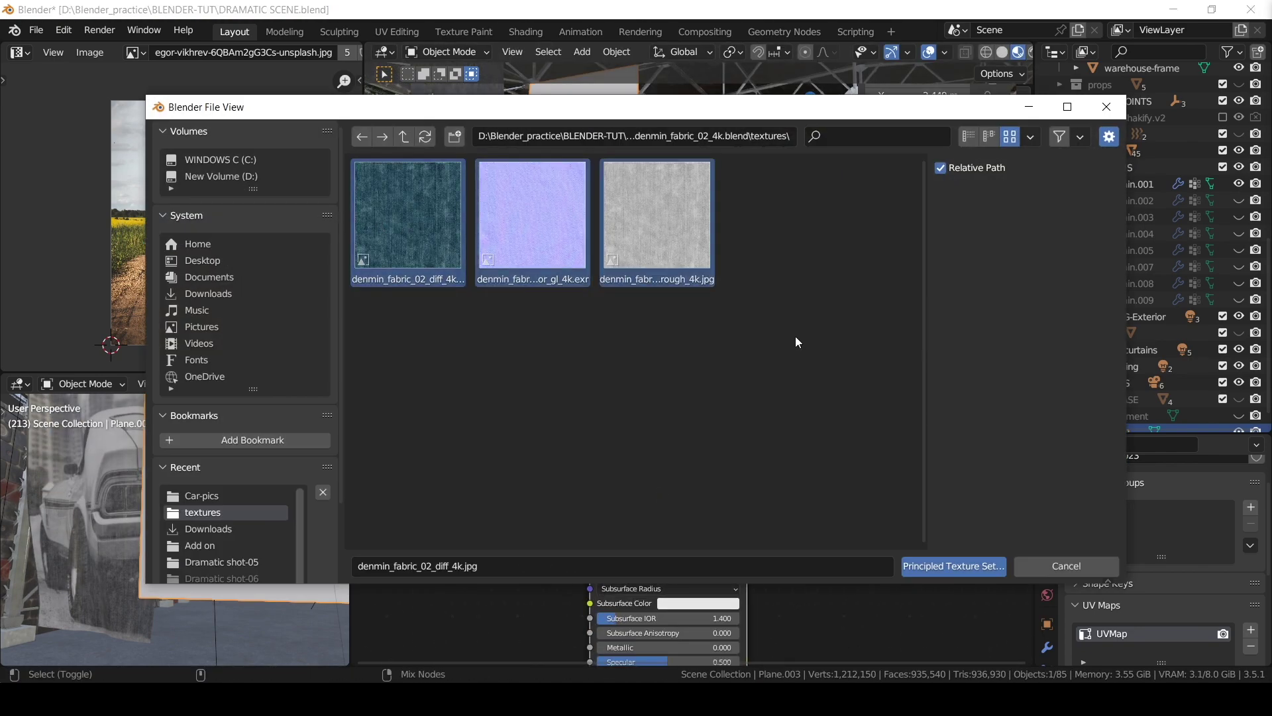
{"action": "key", "text": "Return"}
Unwrap the plane in Edit Mode with Smart UV Project, keeping the 66° angle limit and Correct Aspect
{"action": "left_click", "coordinate": [446, 52]}
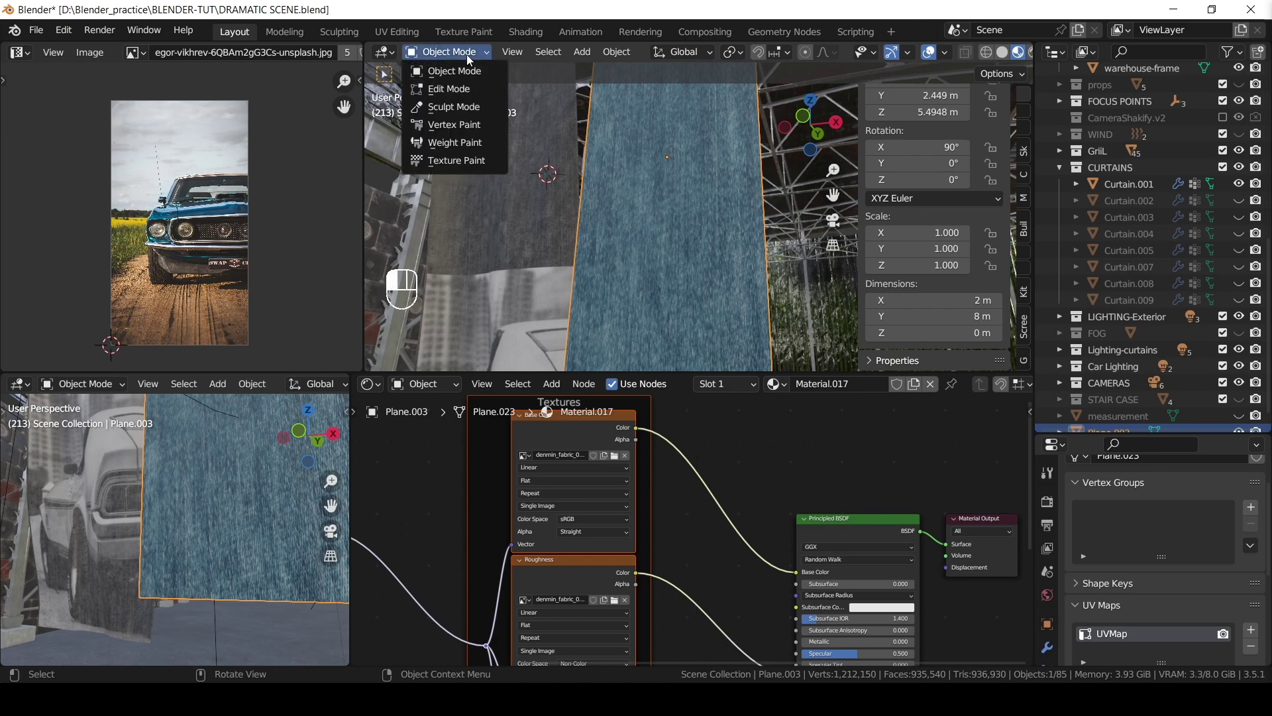
{"action": "left_click", "coordinate": [469, 90]}
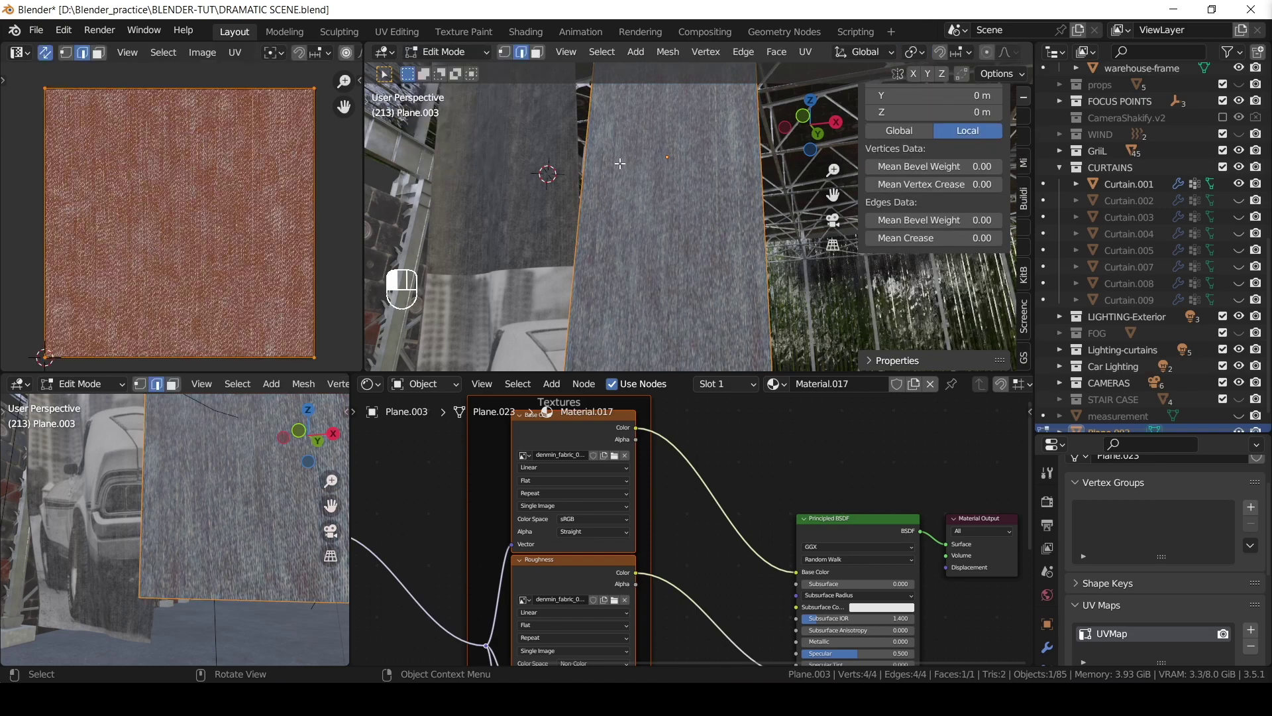
{"action": "left_click", "coordinate": [799, 55]}
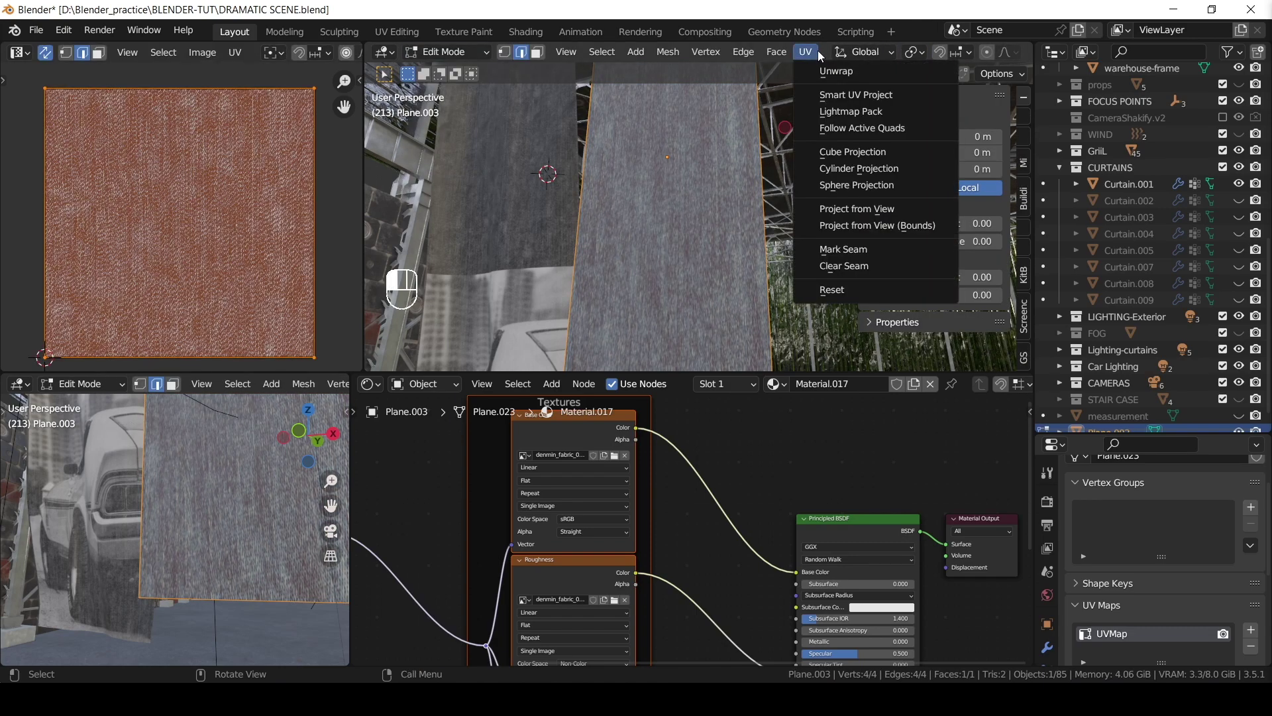
{"action": "left_click", "coordinate": [851, 97]}
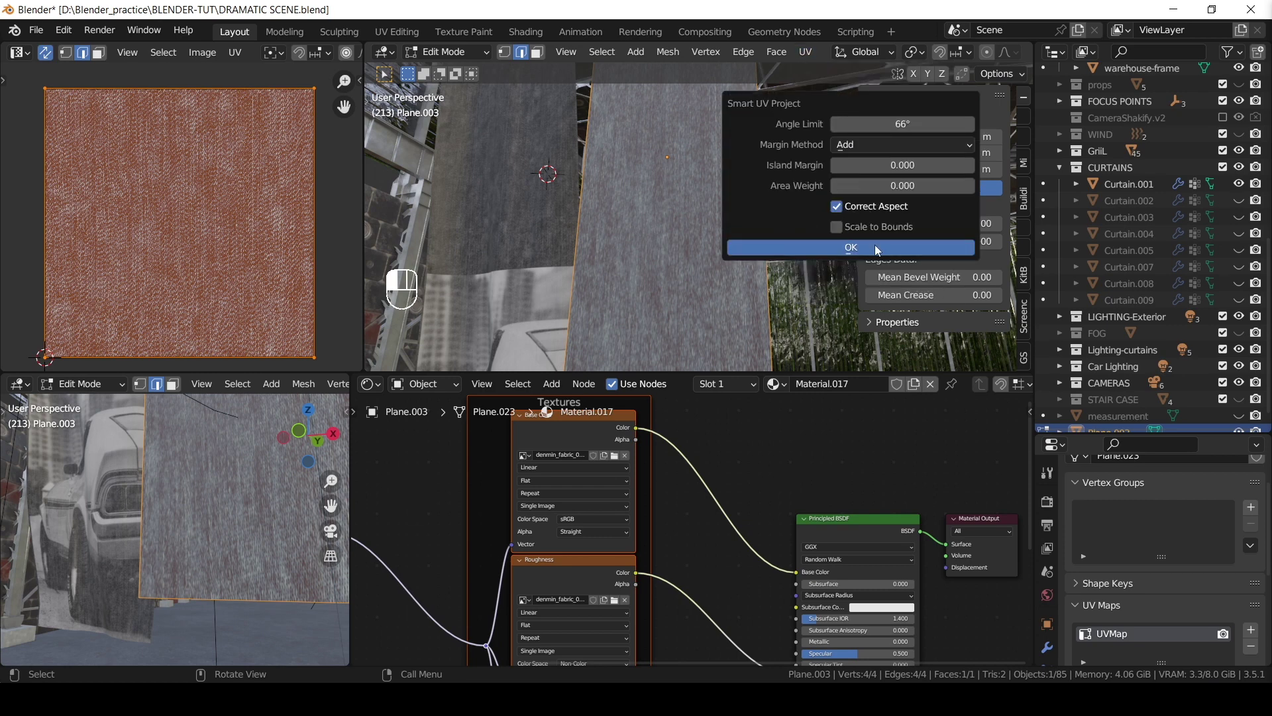
{"action": "left_click", "coordinate": [850, 247]}
{"action": "middle_click_drag", "start_coordinate": [714, 245], "coordinate": [696, 118], "text": "shift"}
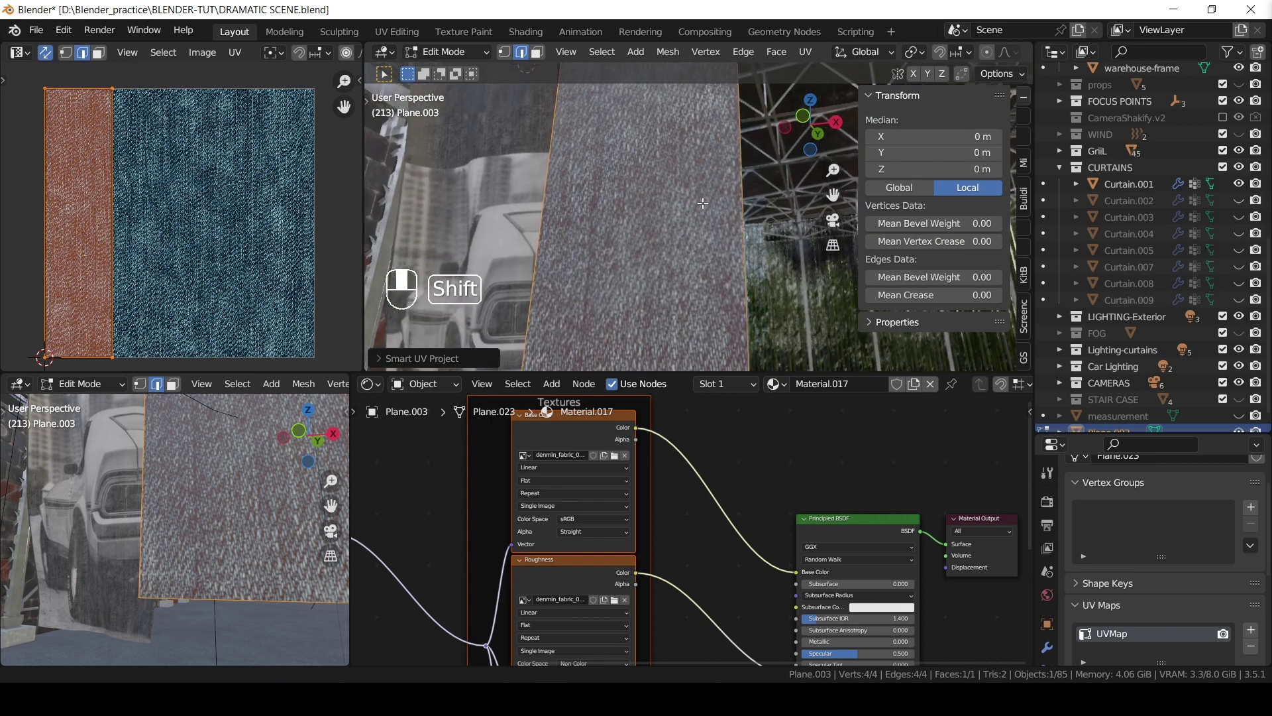
Add an Image Texture node above the Base Color texture in the plane's material
{"action": "scroll", "coordinate": [587, 424], "scroll_direction": "up", "scroll_amount": 8}
{"action": "middle_click_drag", "start_coordinate": [586, 411], "coordinate": [716, 501]}
{"action": "key", "text": "shift+a"}
{"action": "left_click", "coordinate": [624, 468]}
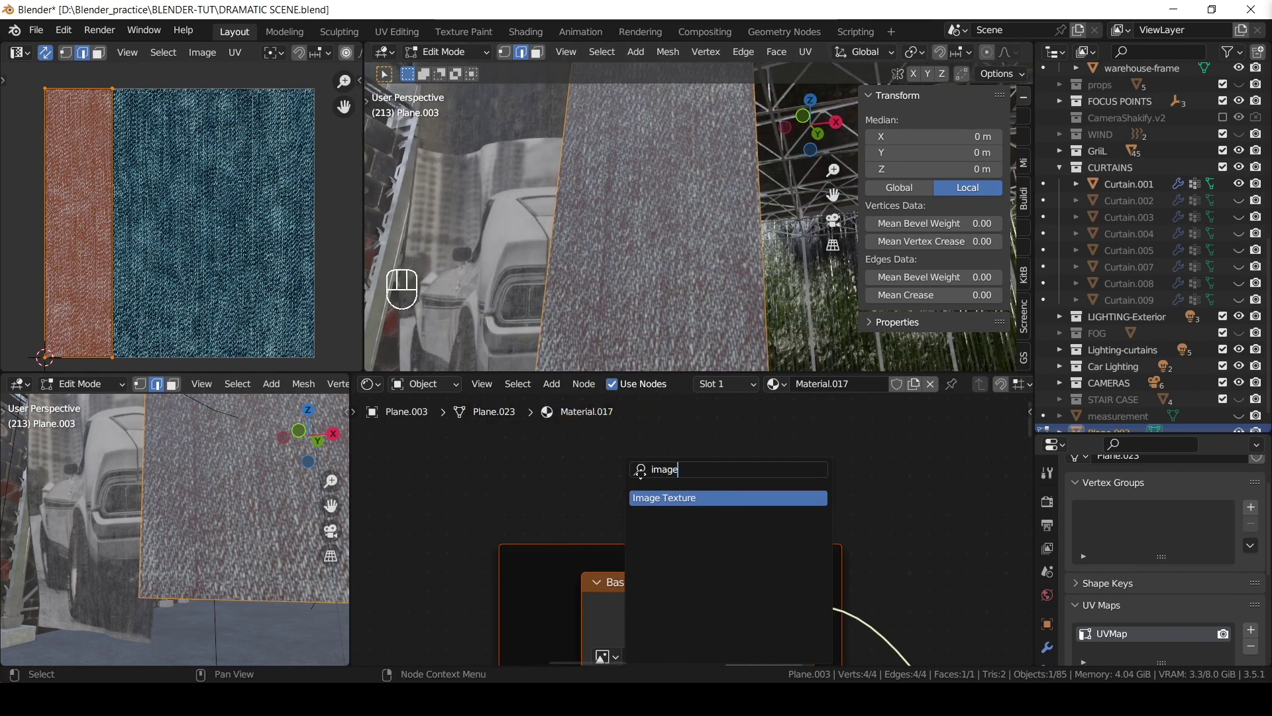
{"action": "key", "text": "Return"}
{"action": "left_click", "coordinate": [642, 473]}
{"action": "scroll", "coordinate": [622, 472], "scroll_direction": "down", "scroll_amount": 5}
Add a Mix node beside the Image Texture node and set its data type to Color
{"action": "key", "text": "shift+a"}
{"action": "left_click", "coordinate": [749, 494]}
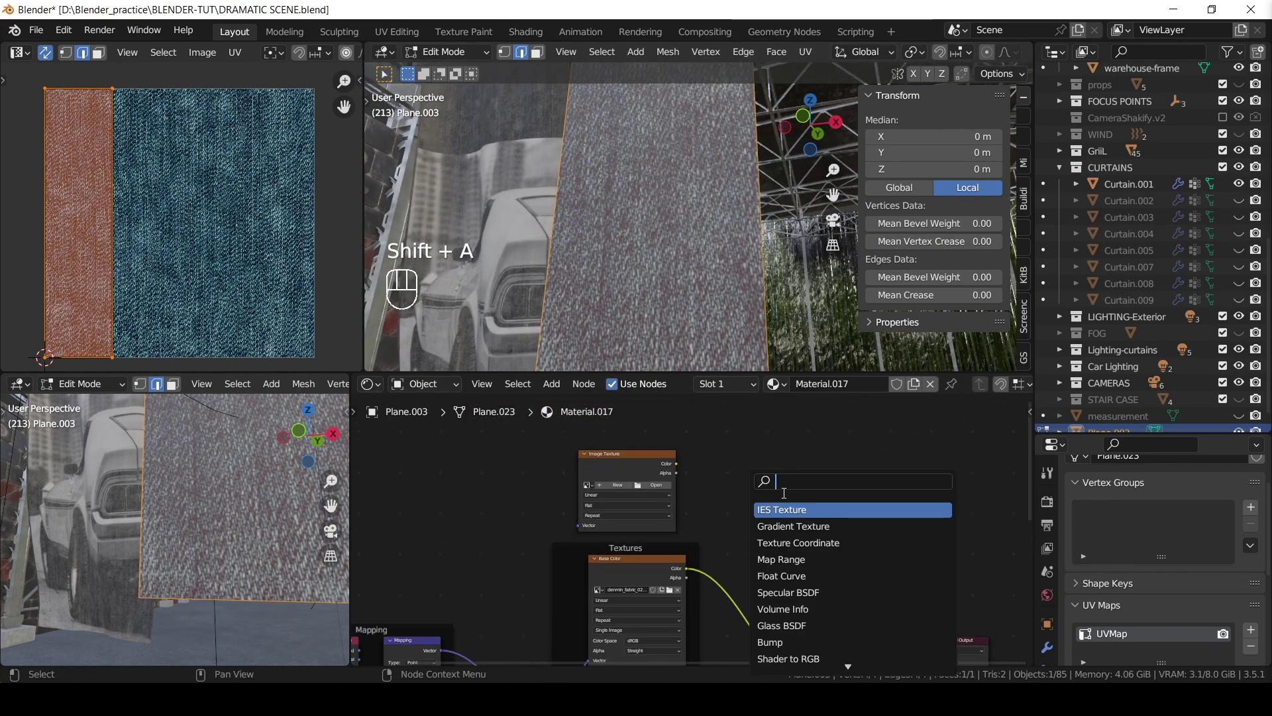
{"action": "left_click", "coordinate": [760, 475]}
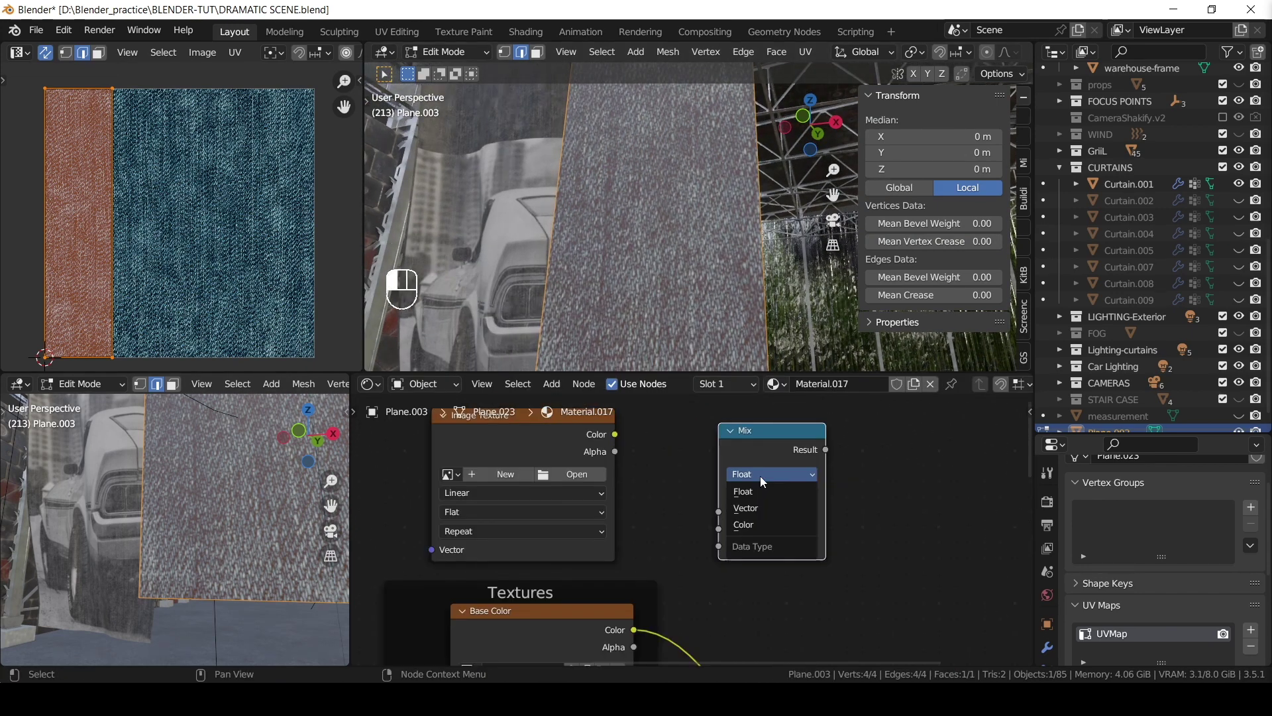
{"action": "left_click", "coordinate": [753, 524]}
Cut the denim Base Color link and route the Image Texture (A) and denim color (B) through the Mix node into the Principled BSDF Base Color
{"action": "scroll", "coordinate": [833, 503], "scroll_direction": "down", "scroll_amount": 2}
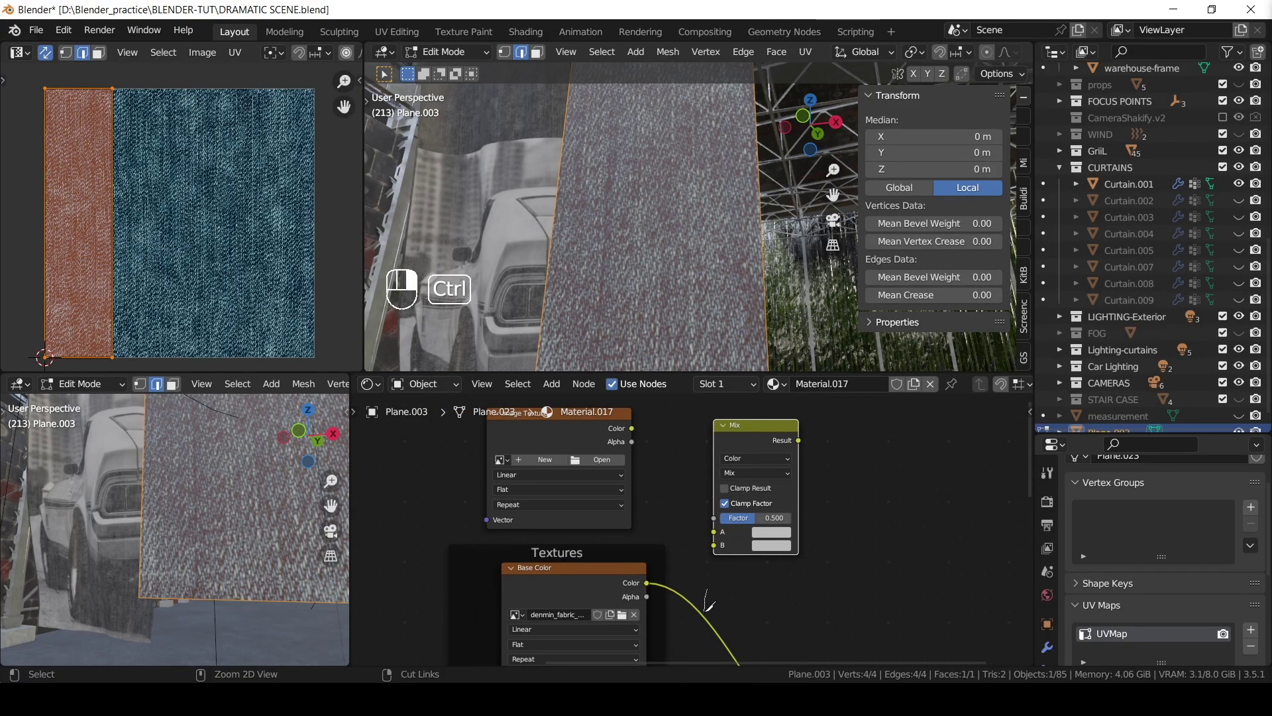
{"action": "right_click_drag", "start_coordinate": [703, 614], "coordinate": [704, 643], "text": "ctrl"}
{"action": "scroll", "coordinate": [738, 626], "scroll_direction": "up", "scroll_amount": 3}
{"action": "left_click_drag", "start_coordinate": [635, 597], "coordinate": [720, 552]}
{"action": "scroll", "coordinate": [621, 439], "scroll_direction": "up", "scroll_amount": 1, "text": "shift"}
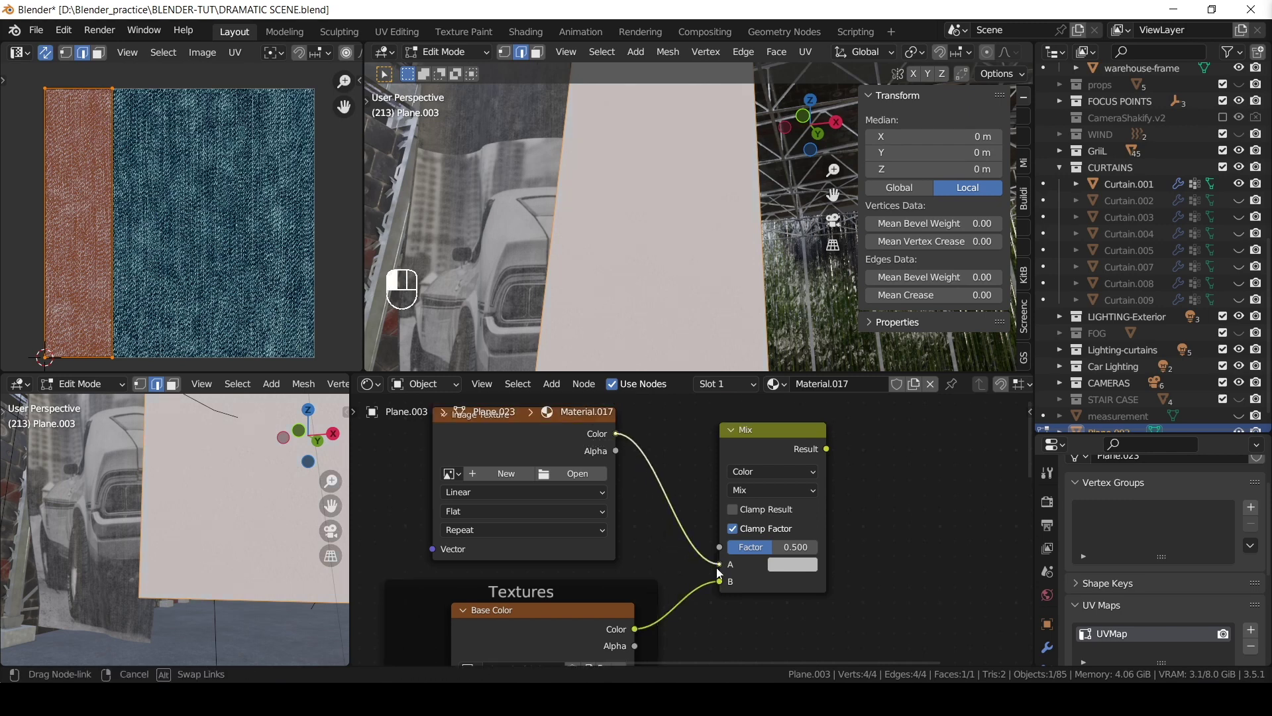
{"action": "scroll", "coordinate": [780, 543], "scroll_direction": "down", "scroll_amount": 4}
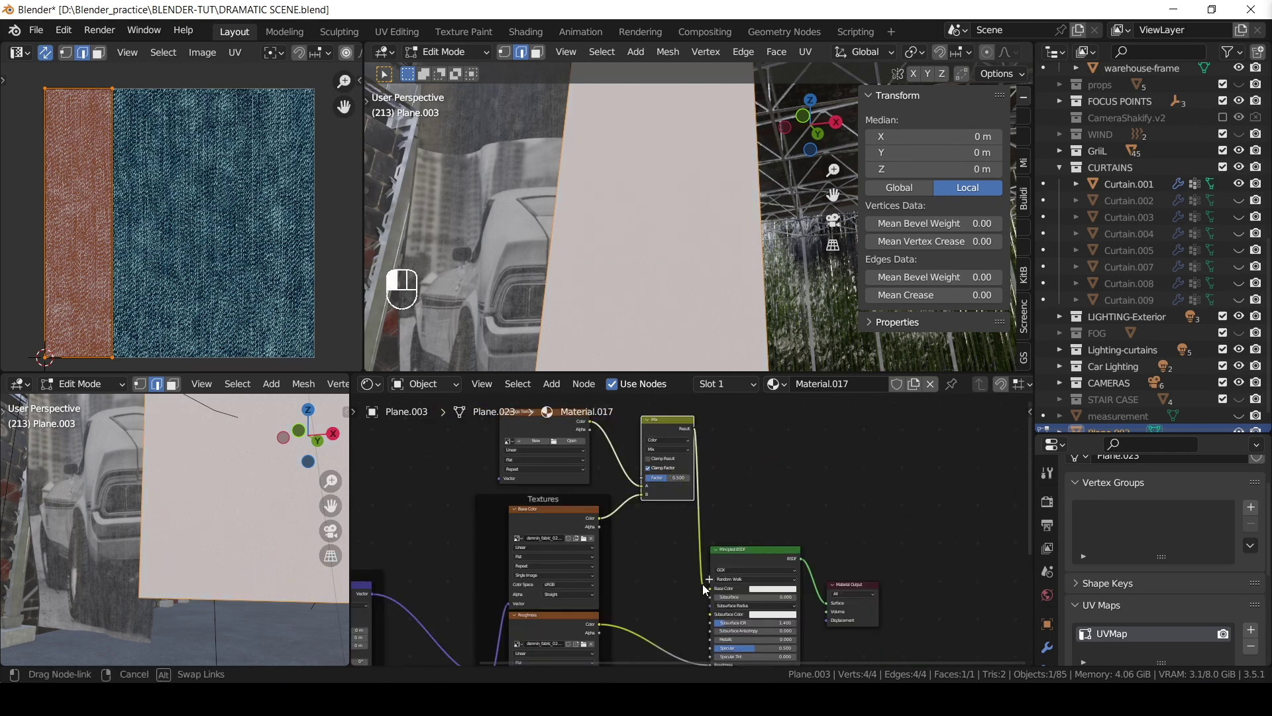
{"action": "left_click_drag", "start_coordinate": [710, 586], "coordinate": [709, 587]}
{"action": "scroll", "coordinate": [761, 466], "scroll_direction": "up", "scroll_amount": 1}
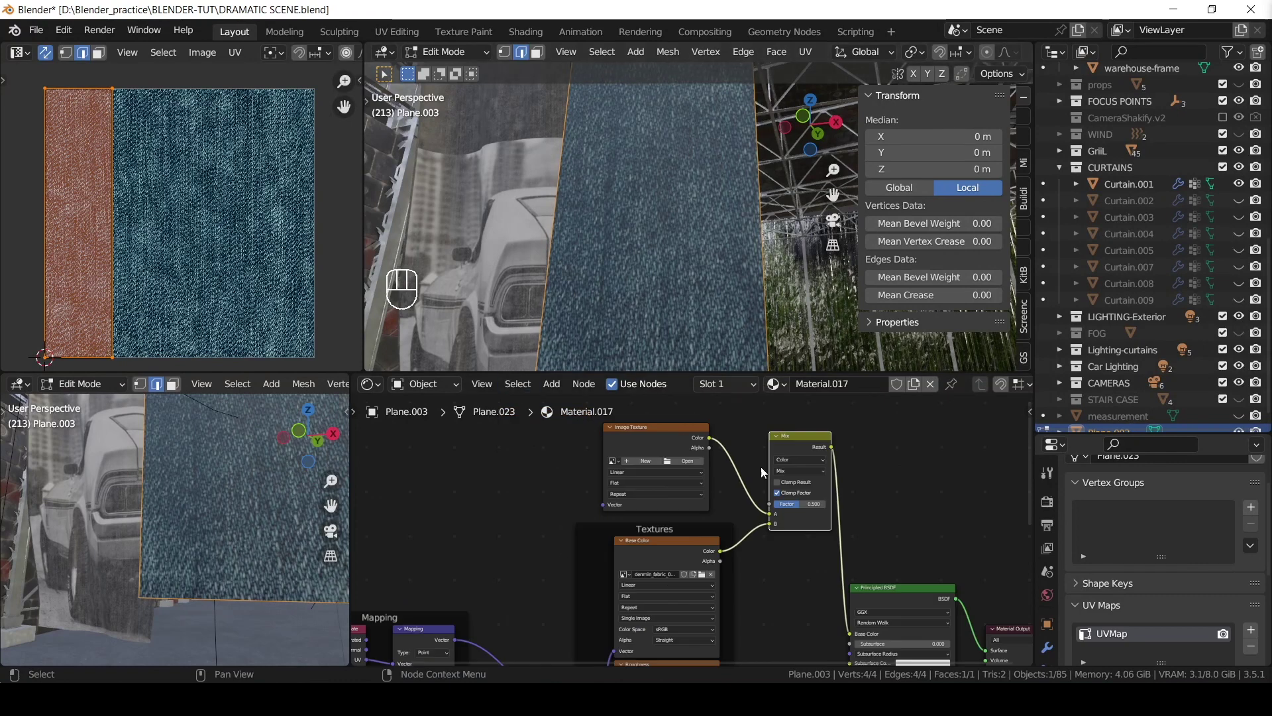
Load the blue car photo with the dirt road from TEXTURES\Car-pics into the empty Image Texture node
{"action": "left_click", "coordinate": [642, 428]}
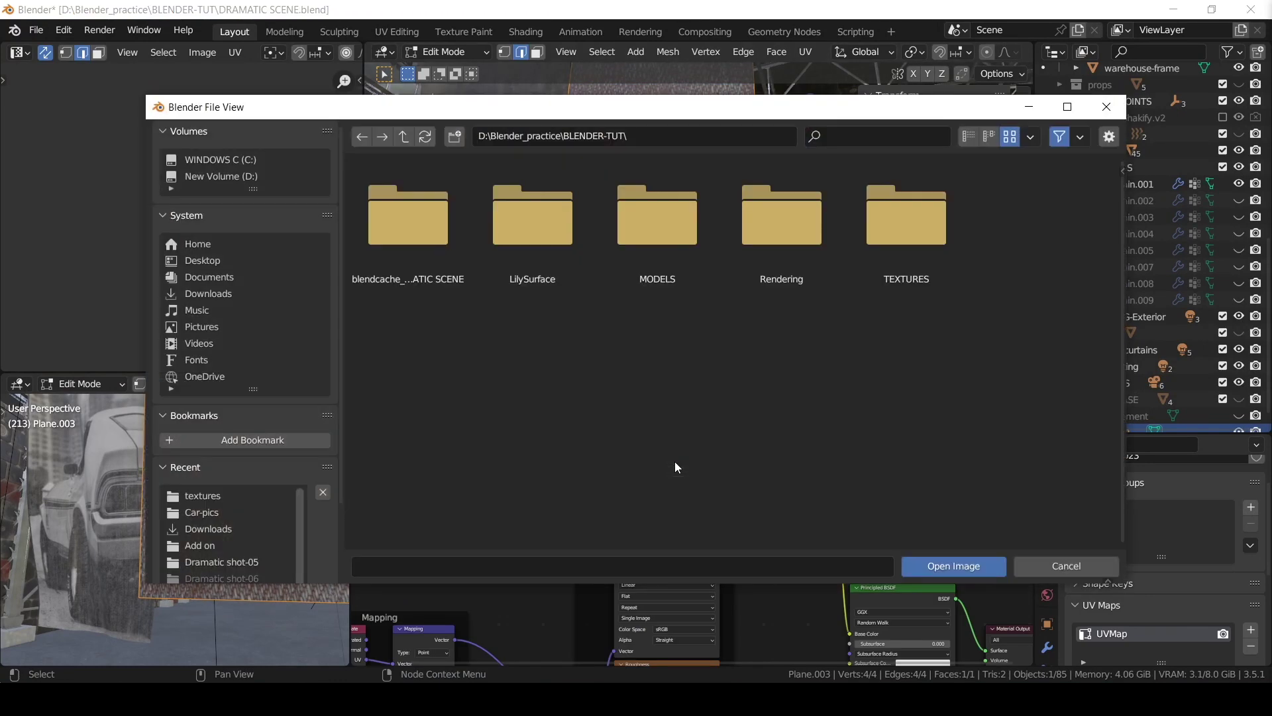
{"action": "double_click", "coordinate": [906, 218]}
{"action": "double_click", "coordinate": [401, 240]}
{"action": "left_click", "coordinate": [532, 216]}
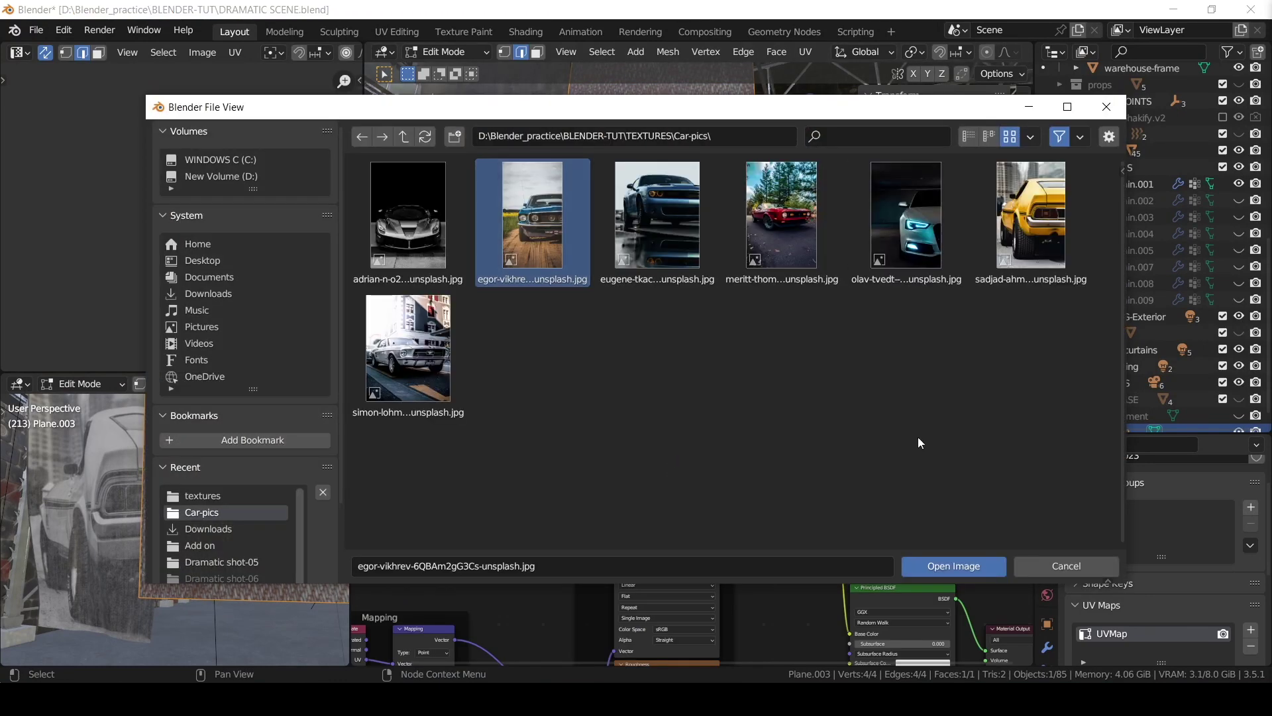
{"action": "left_click", "coordinate": [953, 566]}
Unwrap the plane again with Smart UV Project, keeping the 66° angle limit and Correct Aspect
{"action": "key", "text": "g"}
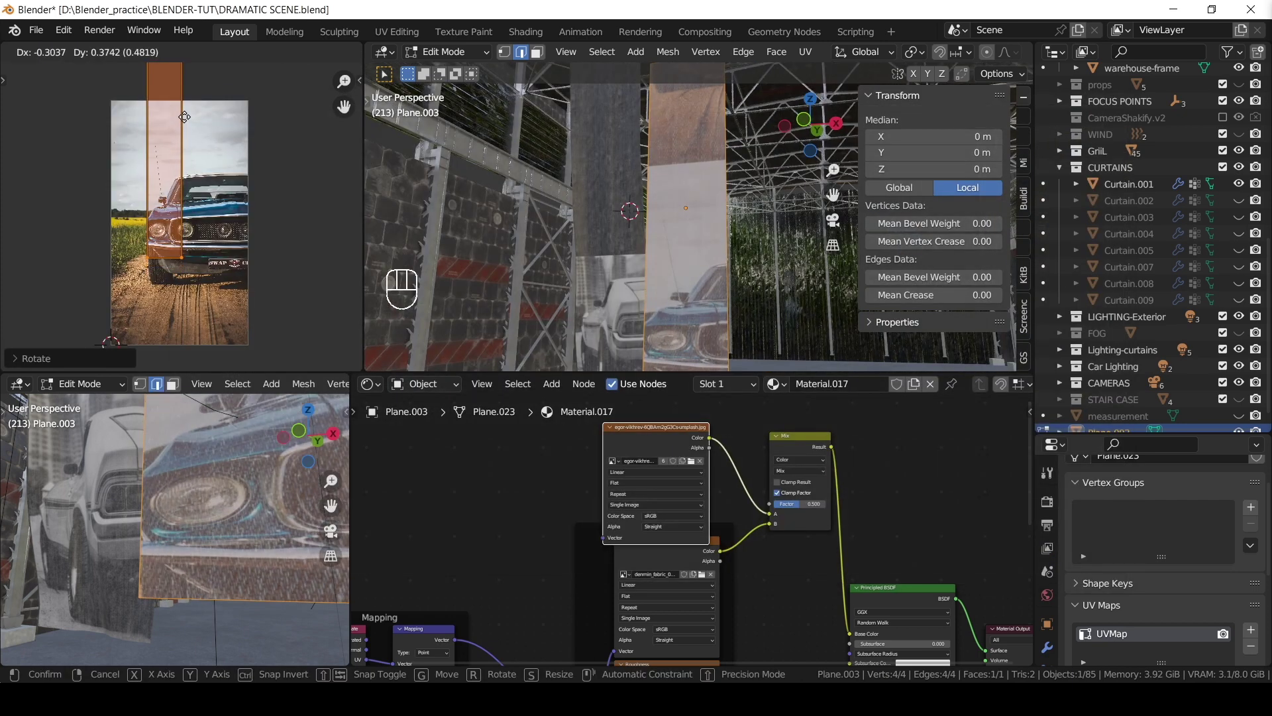
{"action": "left_click", "coordinate": [184, 117]}
{"action": "left_click", "coordinate": [806, 52]}
{"action": "left_click", "coordinate": [836, 94]}
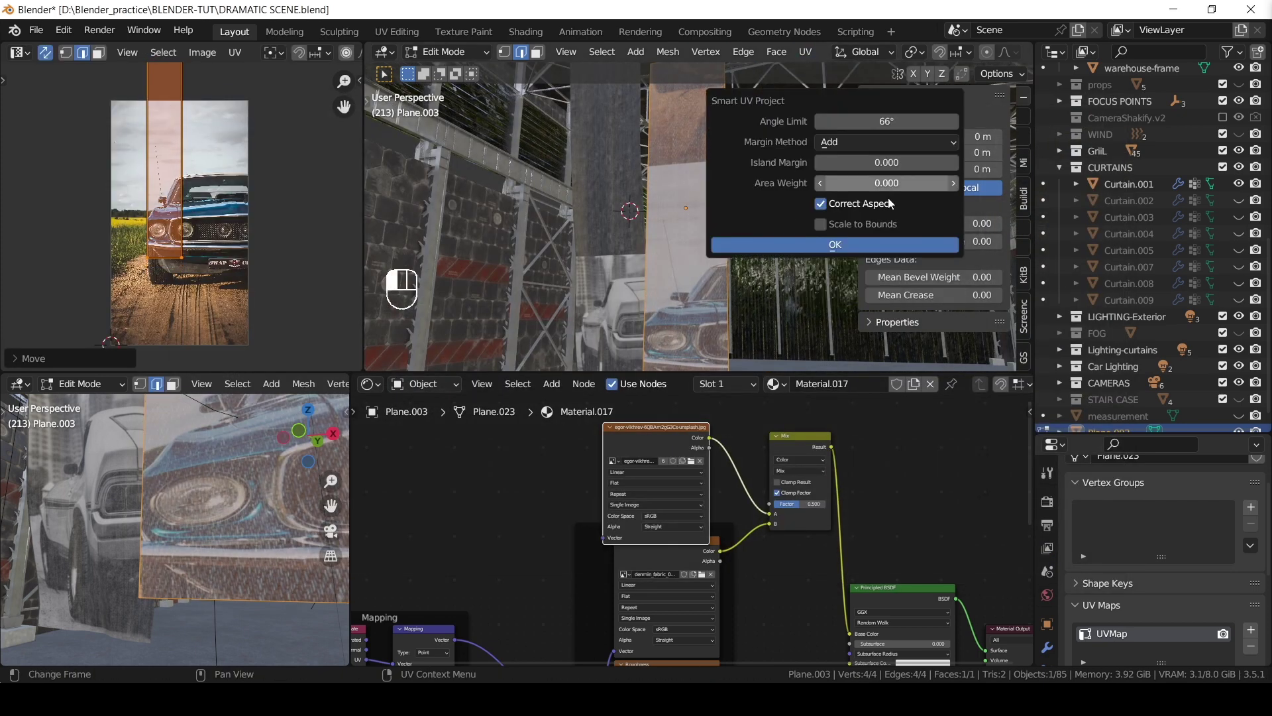
{"action": "left_click", "coordinate": [895, 245]}
Scale the plane's UV island and move it over the car in the image
{"action": "key", "text": "s"}
{"action": "left_click", "coordinate": [334, 90]}
{"action": "key", "text": "g"}
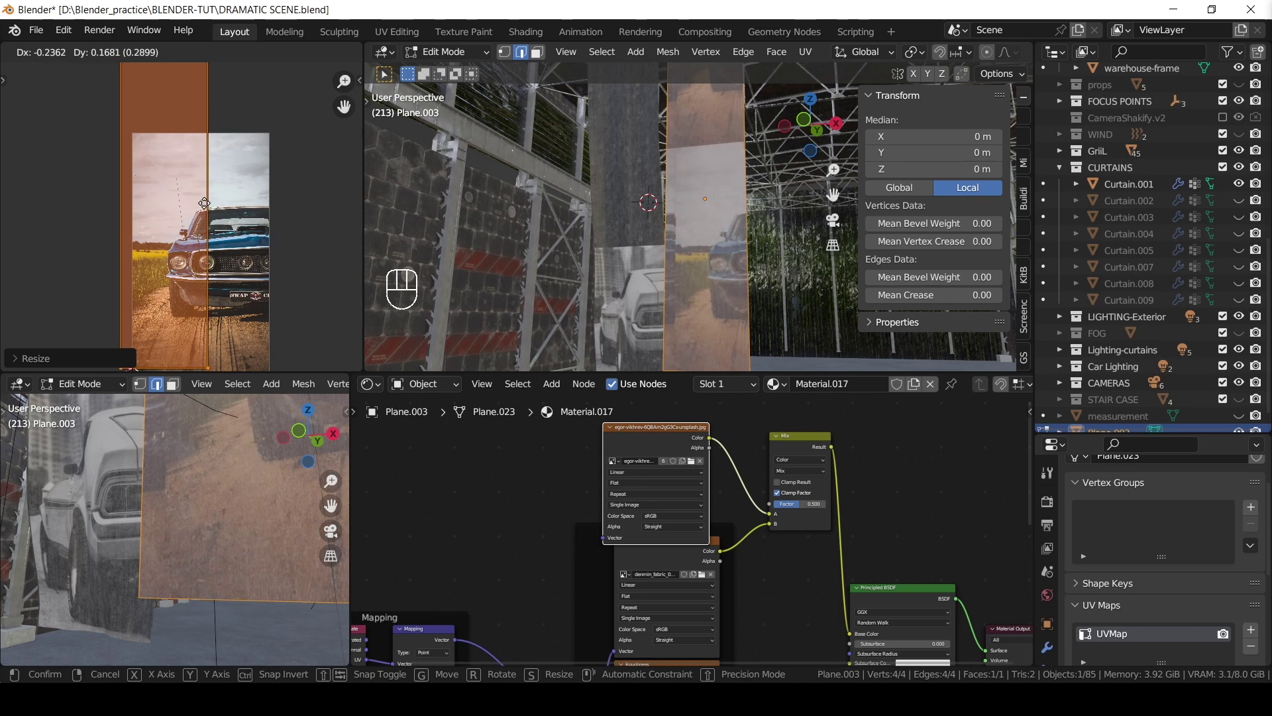
{"action": "left_click", "coordinate": [232, 211]}
Set the car Image Texture node's extension to Clip
{"action": "scroll", "coordinate": [692, 528], "scroll_direction": "up", "scroll_amount": 3}
{"action": "left_click", "coordinate": [587, 464]}
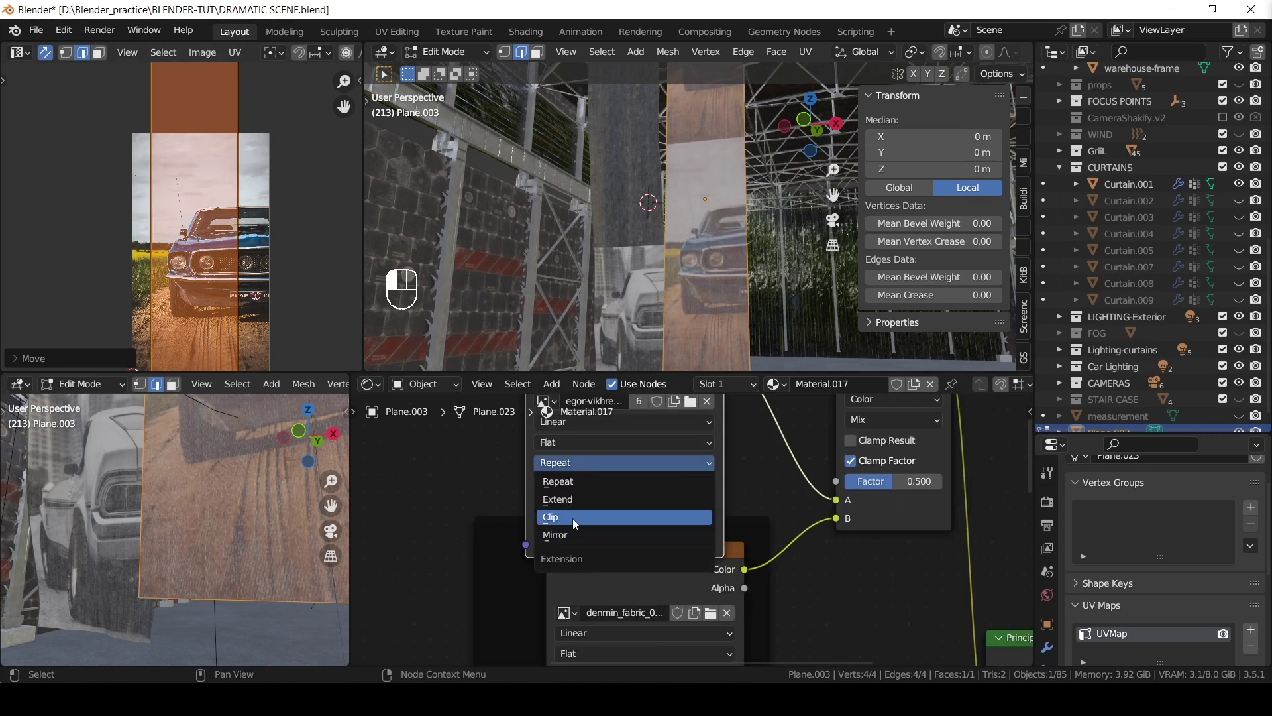
{"action": "left_click", "coordinate": [575, 519]}
Rescale and shift the UV island so the plane frames the front of the car
{"action": "scroll", "coordinate": [673, 486], "scroll_direction": "down", "scroll_amount": 2}
{"action": "key", "text": "g"}
{"action": "key", "text": "s"}
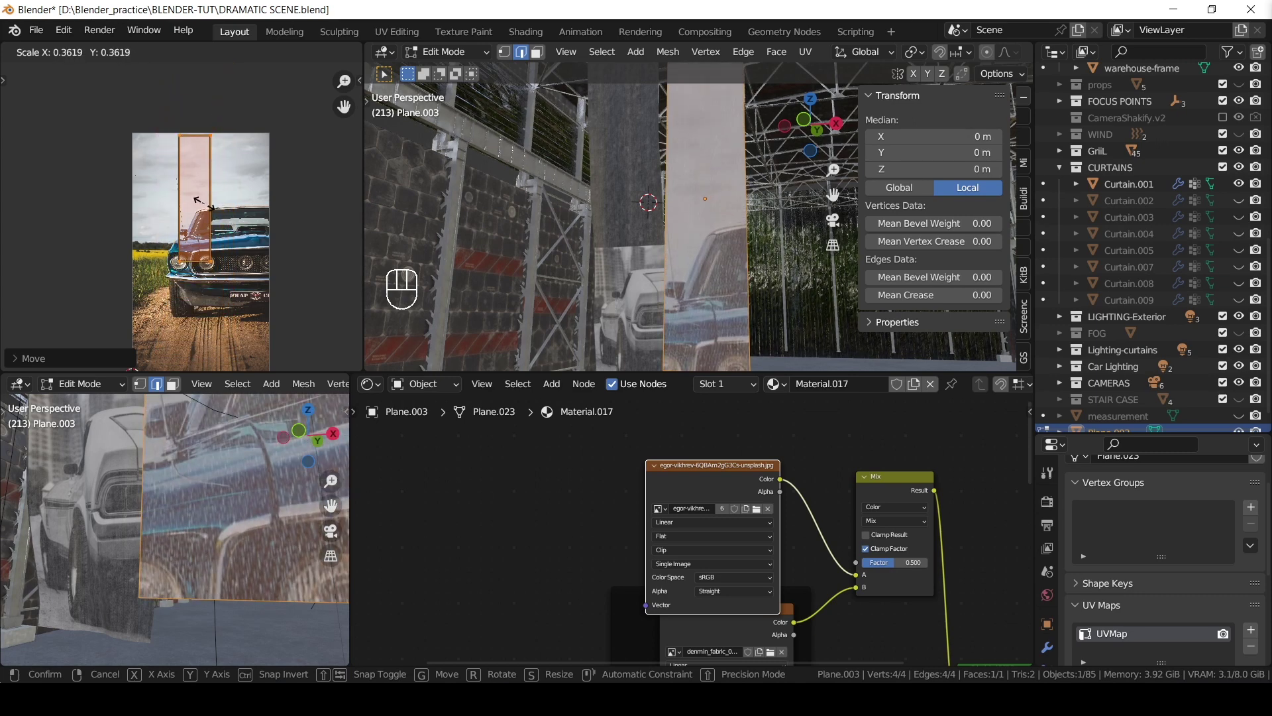
{"action": "left_click", "coordinate": [188, 164]}
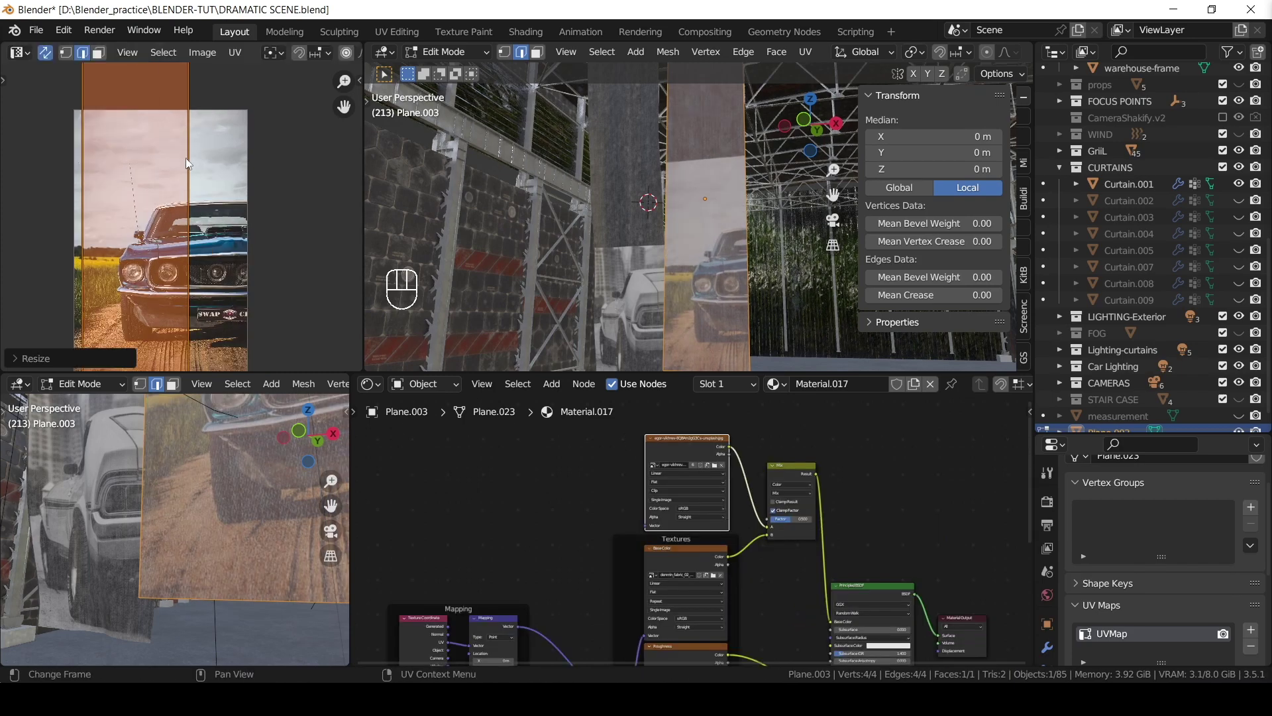
{"action": "key", "text": "g"}
{"action": "left_click", "coordinate": [403, 290]}
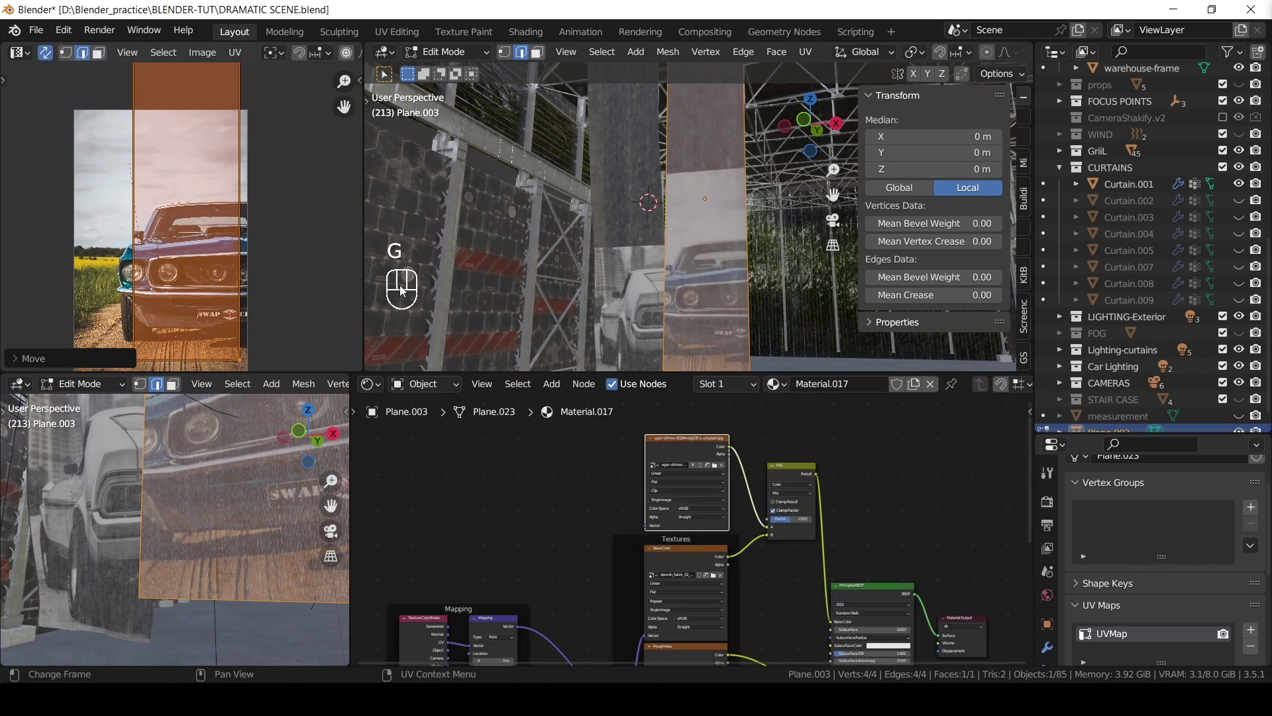
Add a second UV map to the plane and name the two maps UVMap-cloth and UVMap-car
{"action": "left_click", "coordinate": [687, 554]}
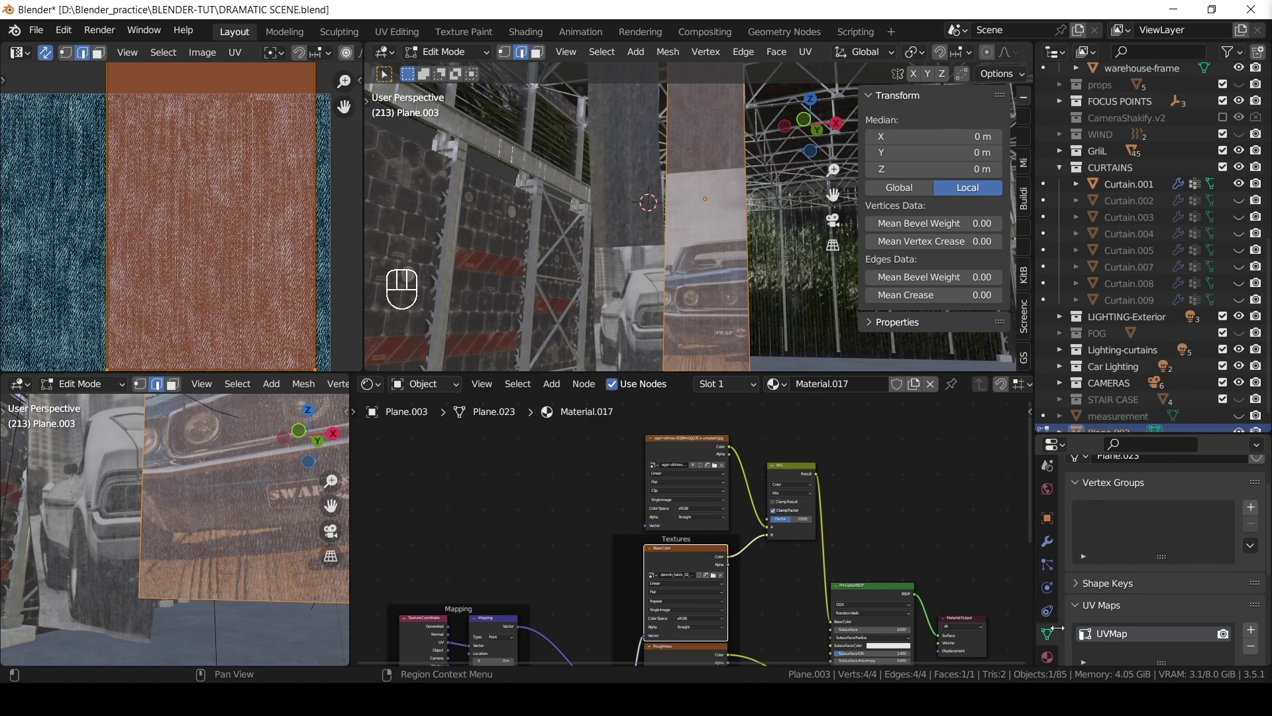
{"action": "scroll", "coordinate": [1058, 628], "scroll_direction": "down", "scroll_amount": 4}
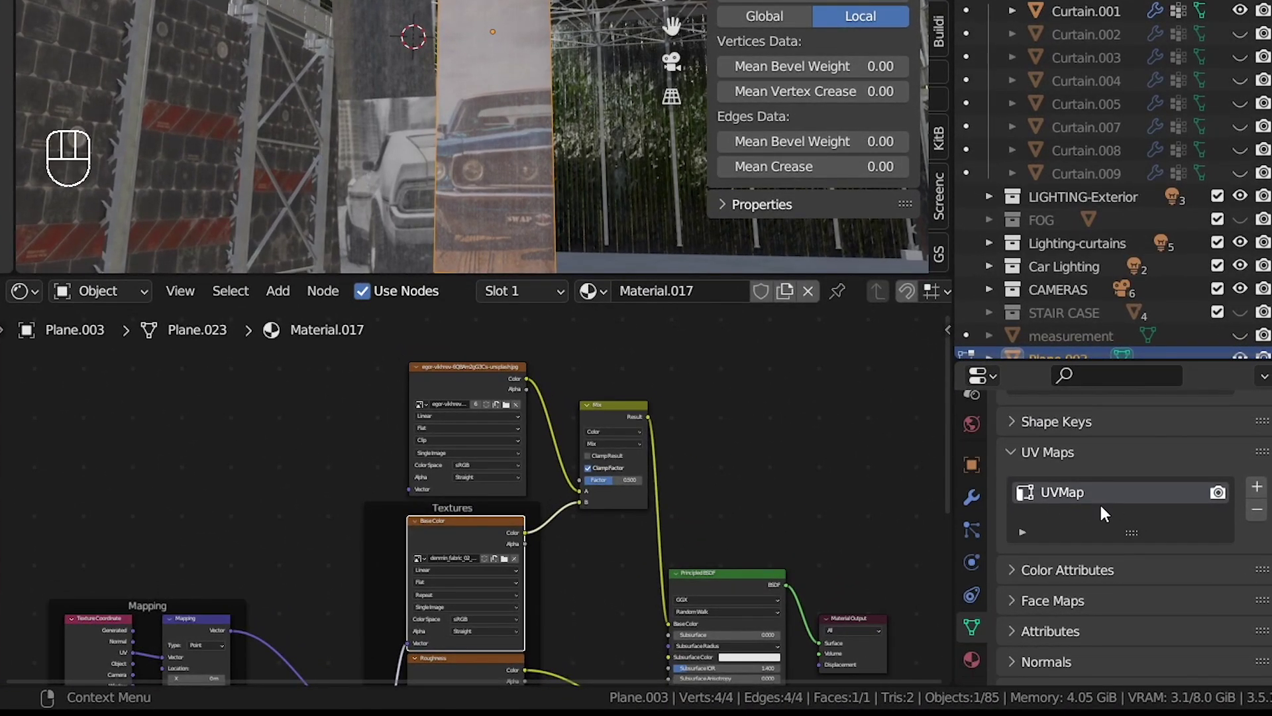
{"action": "left_click", "coordinate": [1258, 489]}
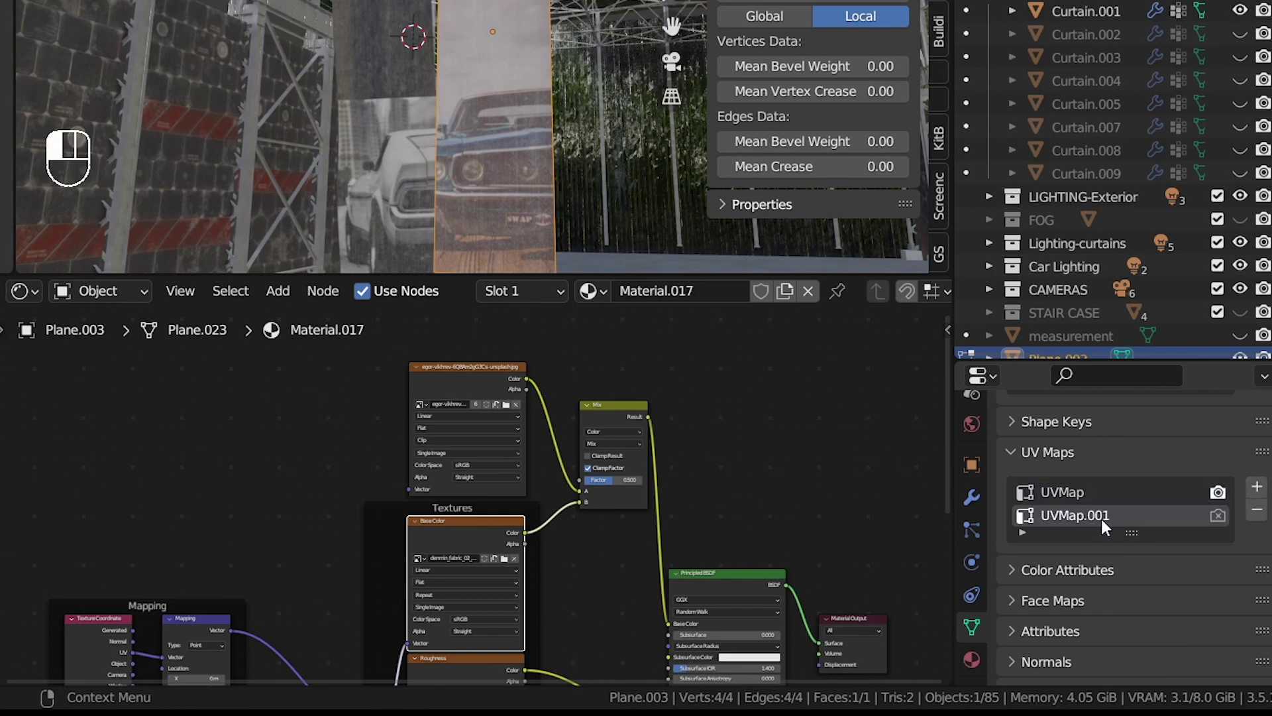
{"action": "type", "text": "car"}
{"action": "double_click", "coordinate": [1092, 493]}
{"action": "key", "text": "Return"}
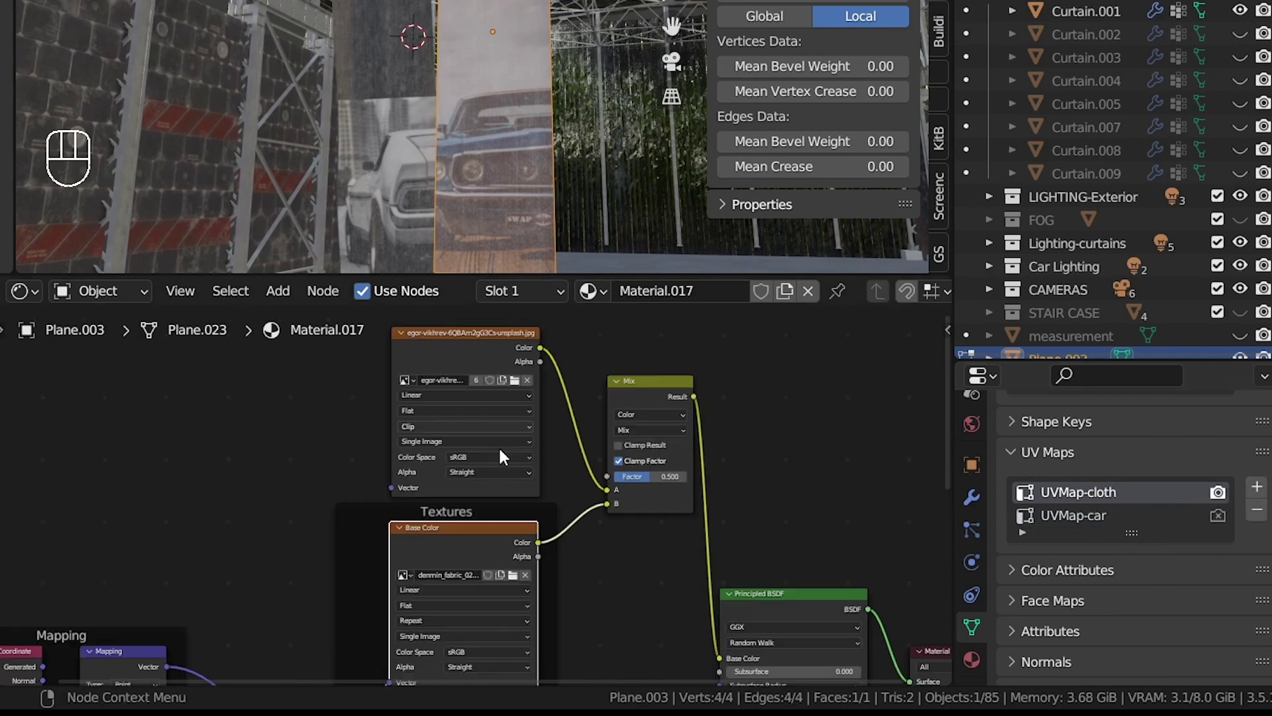
Add a UV Map node, connect it to the car image's Vector input, and set it to UVMap-car
{"action": "key", "text": "shift+a"}
{"action": "type", "text": "uv"}
{"action": "key", "text": "Return"}
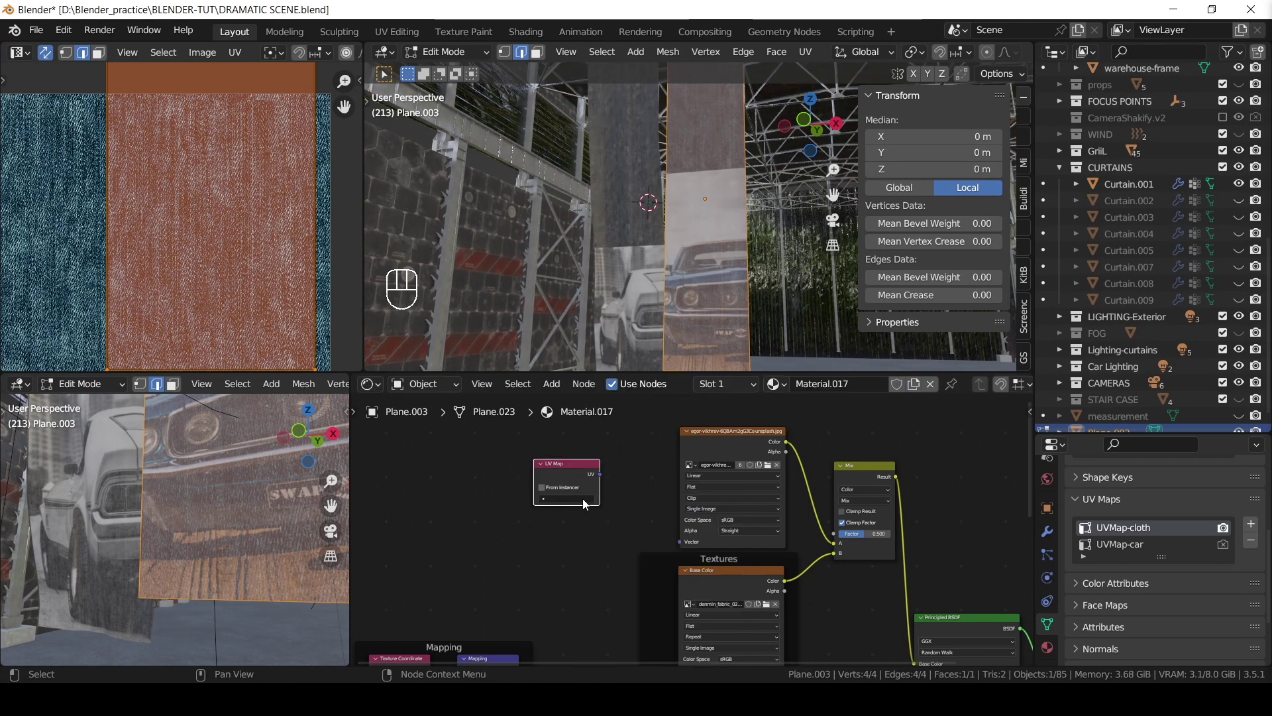
{"action": "scroll", "coordinate": [637, 584], "scroll_direction": "up", "scroll_amount": 3}
{"action": "middle_click_drag", "start_coordinate": [638, 583], "coordinate": [640, 585], "text": "shift"}
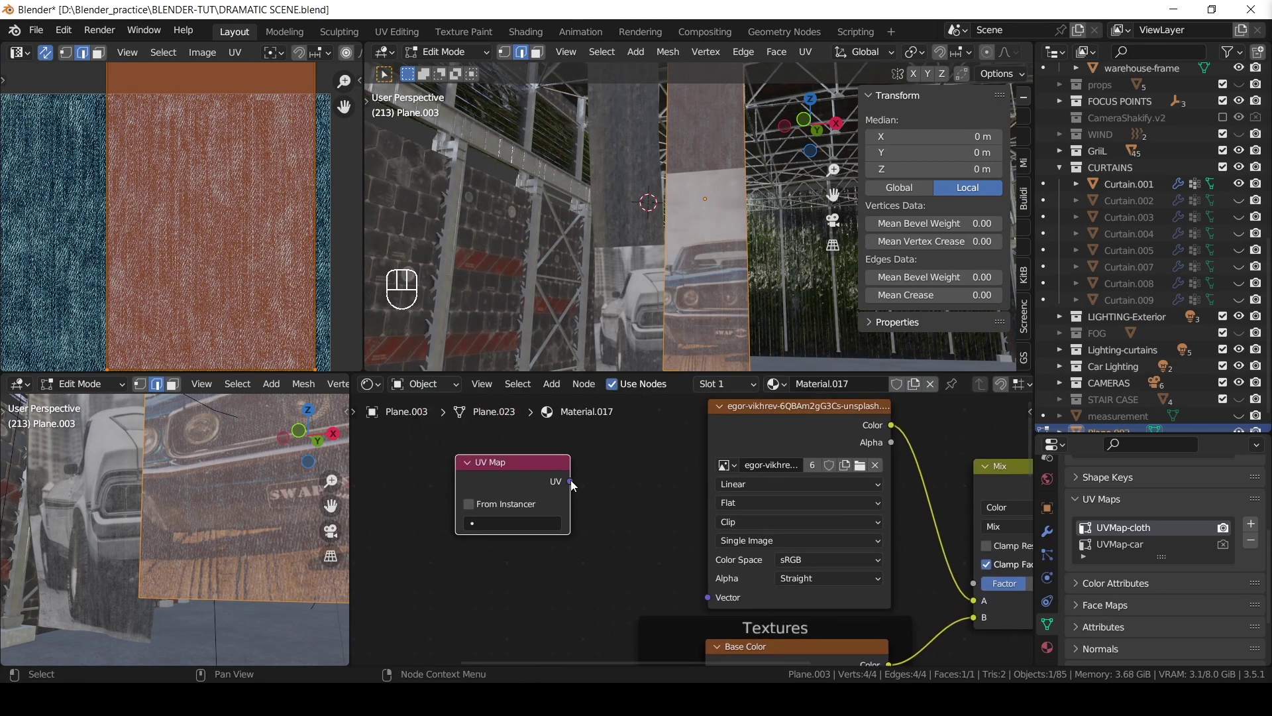
{"action": "left_click_drag", "start_coordinate": [706, 599], "coordinate": [707, 598]}
{"action": "left_click", "coordinate": [605, 489]}
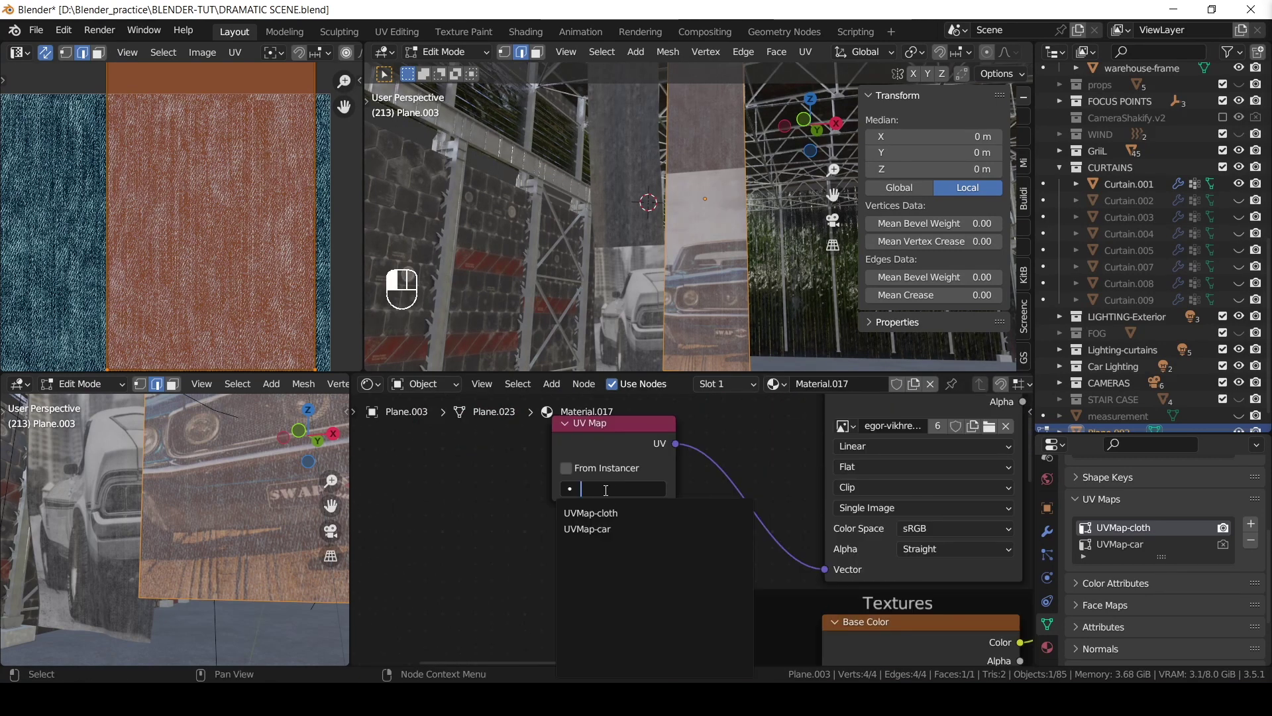
{"action": "left_click", "coordinate": [613, 532]}
Duplicate the UVMap-car node and place the copy beside the original
{"action": "scroll", "coordinate": [613, 532], "scroll_direction": "down", "scroll_amount": 2}
{"action": "middle_click_drag", "start_coordinate": [613, 532], "coordinate": [677, 468], "text": "shift"}
{"action": "key", "text": "shift+d"}
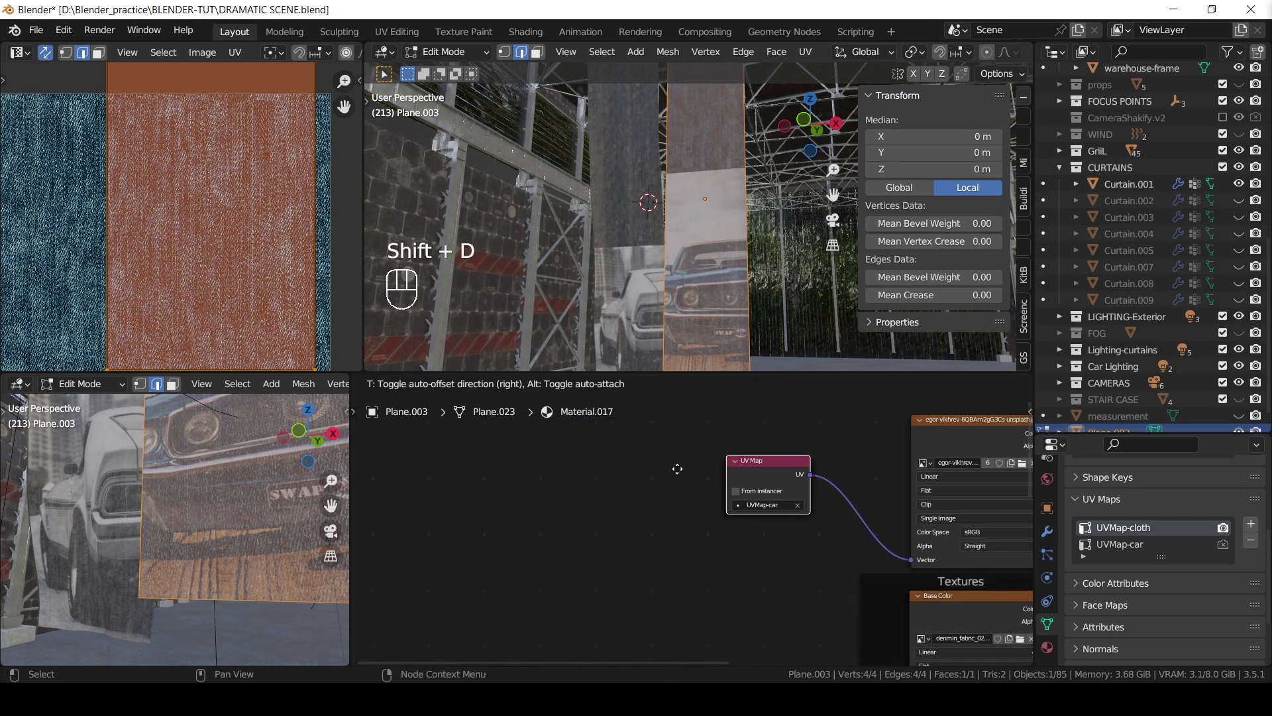
{"action": "left_click", "coordinate": [608, 480]}
{"action": "scroll", "coordinate": [665, 585], "scroll_direction": "down", "scroll_amount": 3}
{"action": "middle_click_drag", "start_coordinate": [664, 586], "coordinate": [745, 472], "text": "shift"}
{"action": "scroll", "coordinate": [745, 510], "scroll_direction": "up", "scroll_amount": 2}
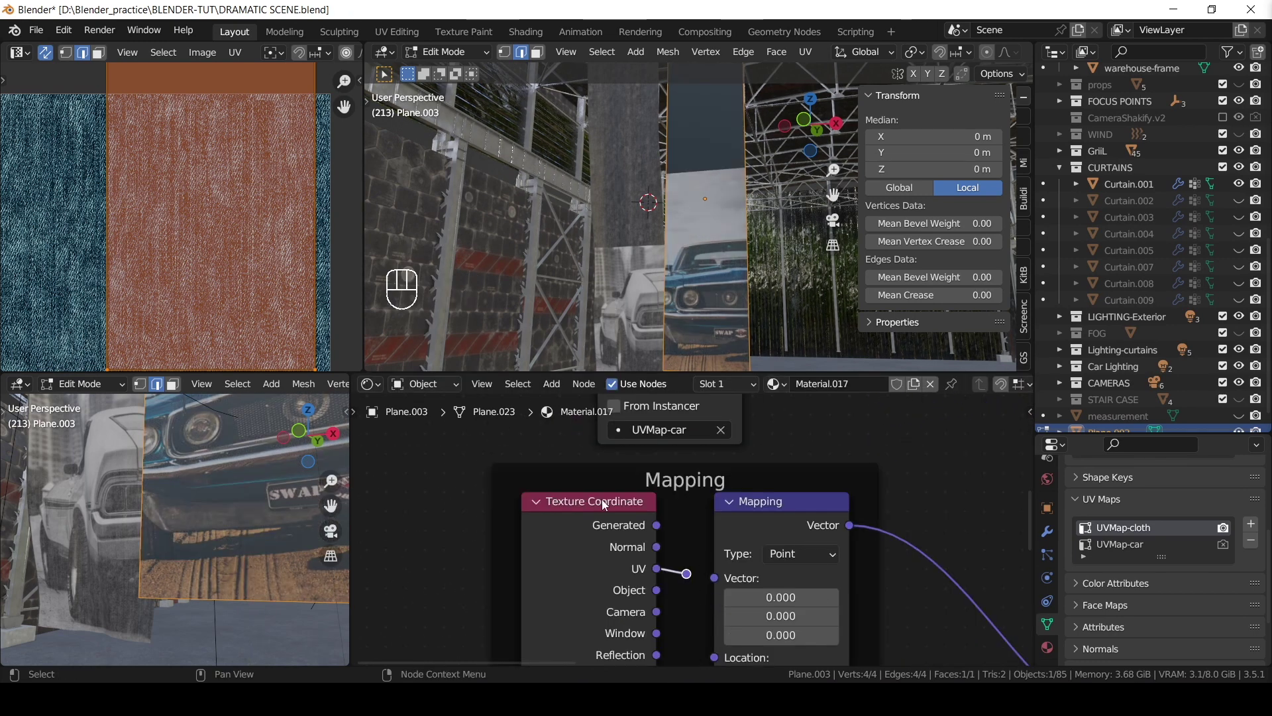
Move the Texture Coordinate node away from the Mapping node and remove the connection between them
{"action": "left_click", "coordinate": [602, 506]}
{"action": "key", "text": "g"}
{"action": "left_click", "coordinate": [494, 536]}
{"action": "left_click", "coordinate": [689, 575]}
{"action": "key", "text": "x"}
Place the copied UV Map node in the Mapping frame and connect its UV output to the Mapping node's Vector
{"action": "scroll", "coordinate": [686, 573], "scroll_direction": "down", "scroll_amount": 2}
{"action": "left_click", "coordinate": [643, 459]}
{"action": "key", "text": "g"}
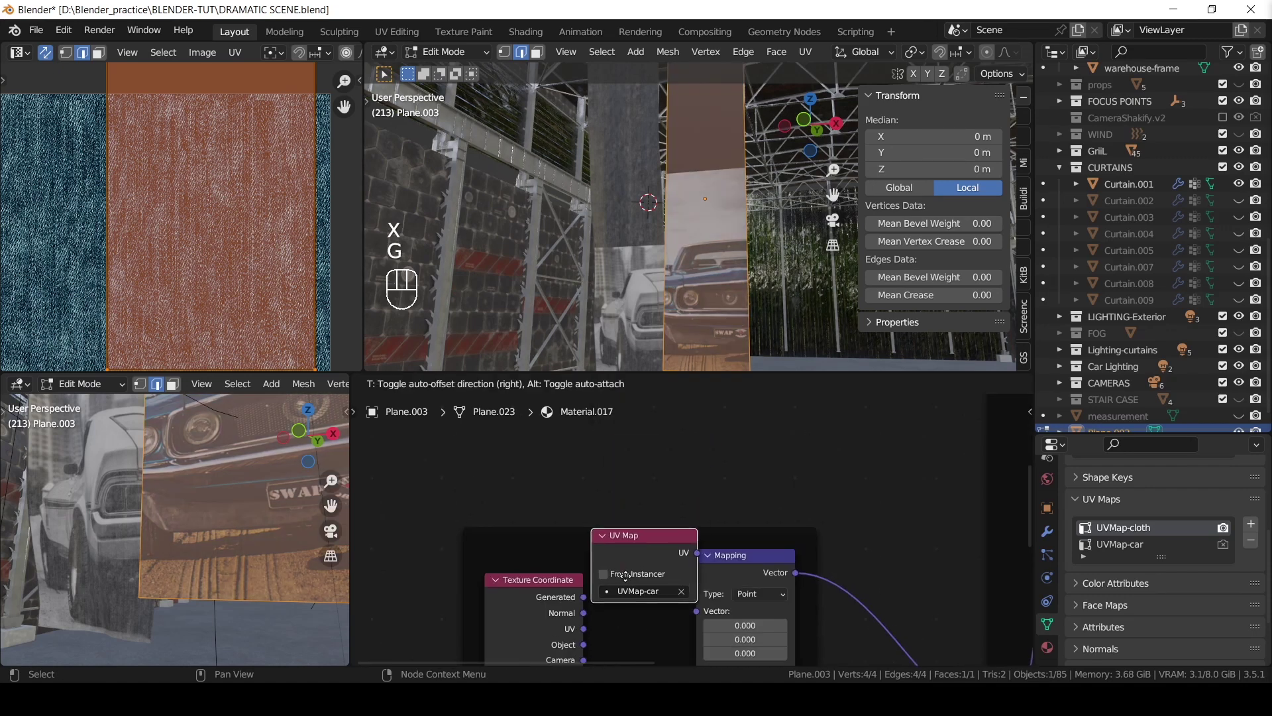
{"action": "left_click", "coordinate": [620, 605]}
{"action": "left_click_drag", "start_coordinate": [686, 615], "coordinate": [695, 612]}
{"action": "scroll", "coordinate": [677, 626], "scroll_direction": "up", "scroll_amount": 2}
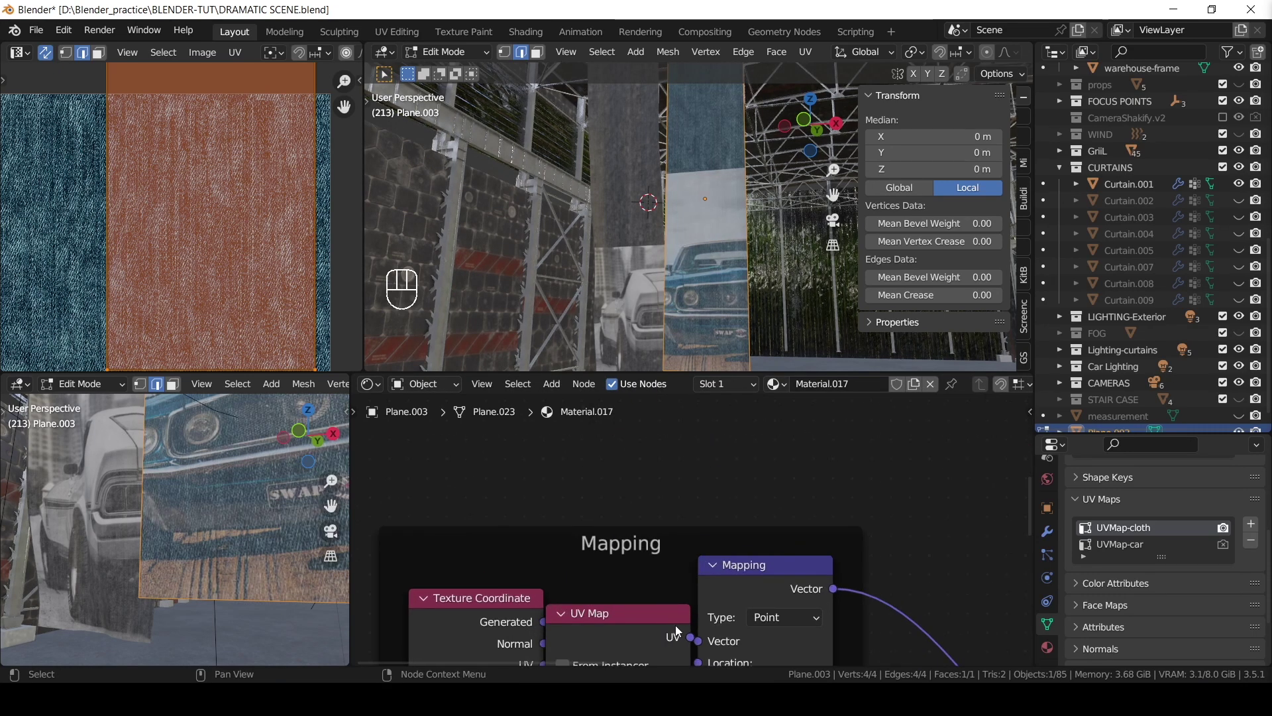
Space out the Texture Coordinate and UV Map nodes inside the Mapping frame
{"action": "middle_click_drag", "start_coordinate": [676, 628], "coordinate": [769, 504], "text": "shift"}
{"action": "left_click", "coordinate": [560, 476]}
{"action": "key", "text": "g"}
{"action": "left_click", "coordinate": [427, 493]}
{"action": "left_click", "coordinate": [757, 496]}
{"action": "key", "text": "g"}
{"action": "scroll", "coordinate": [651, 508], "scroll_direction": "down", "scroll_amount": 3}
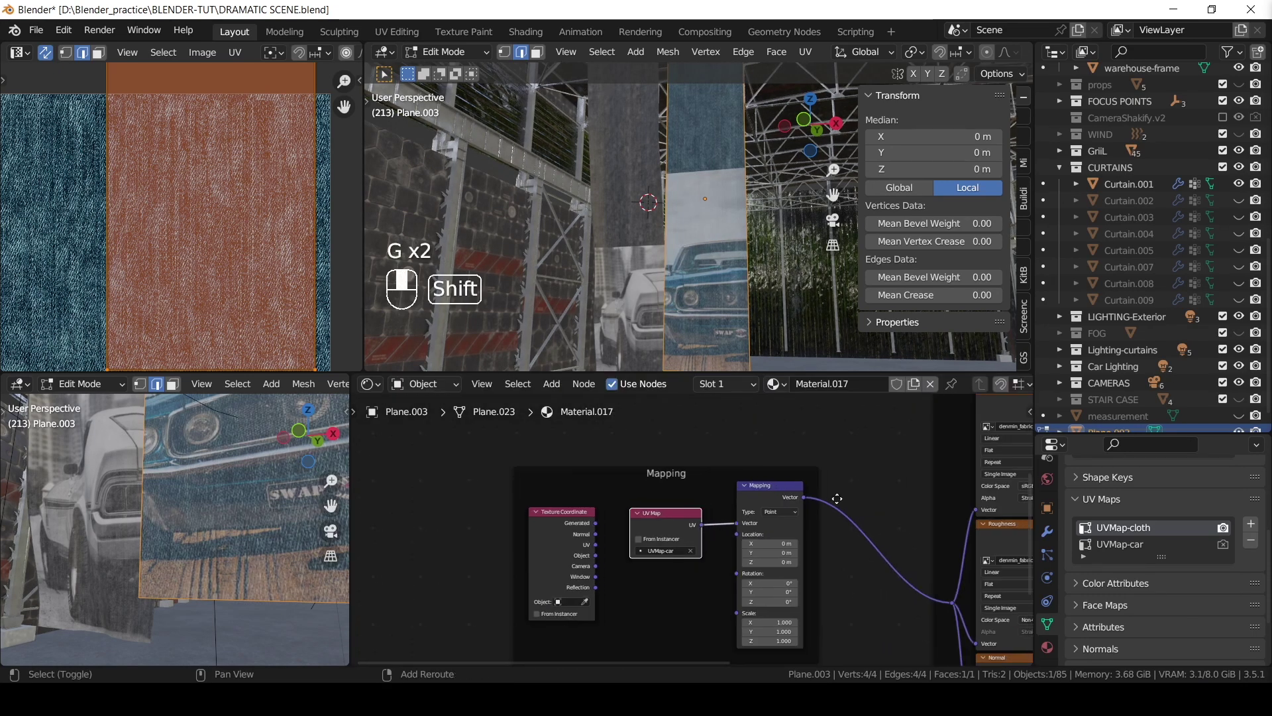
Set the UV Map node in the Mapping frame to UVMap-cloth
{"action": "scroll", "coordinate": [622, 550], "scroll_direction": "up", "scroll_amount": 3}
{"action": "left_click", "coordinate": [619, 557]}
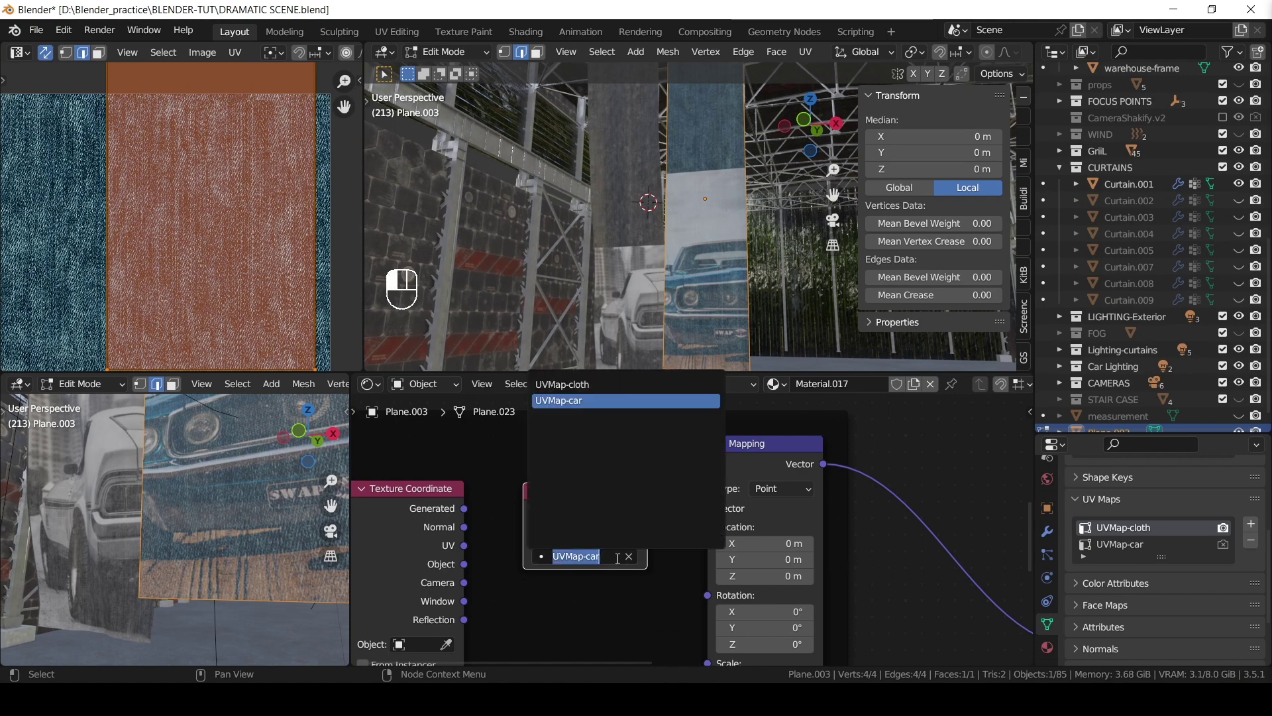
{"action": "left_click", "coordinate": [588, 387]}
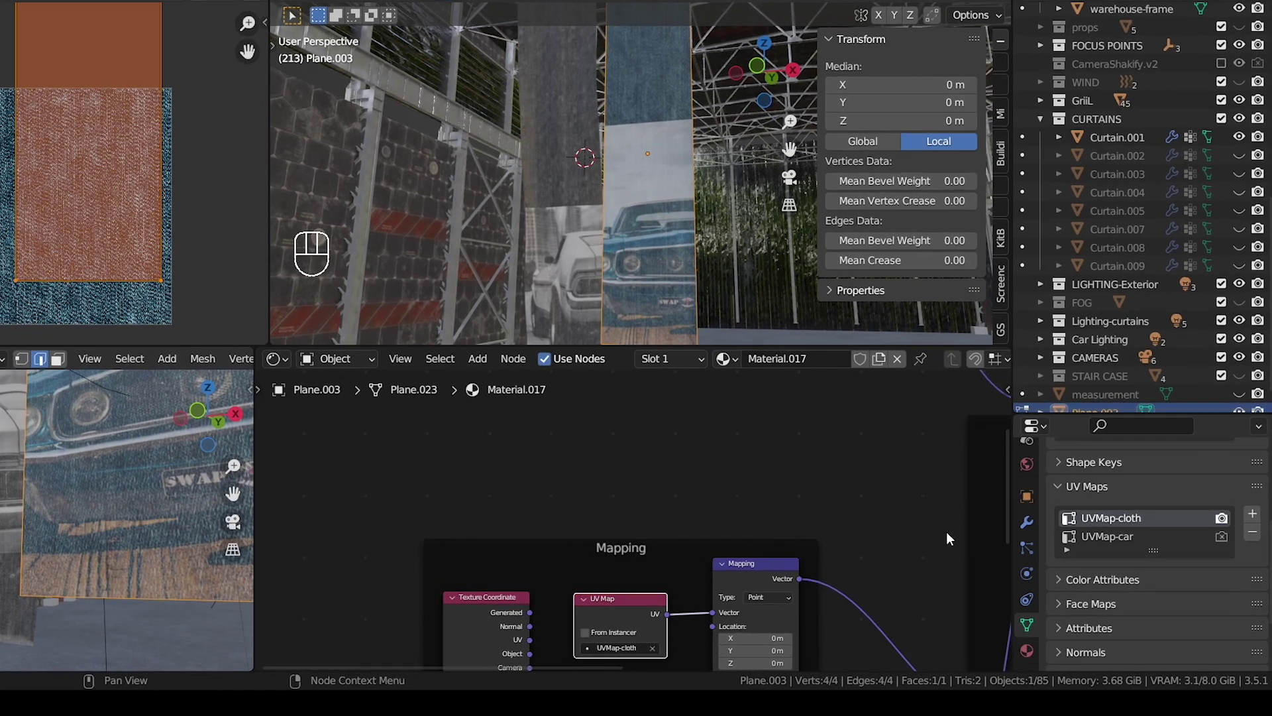
{"action": "scroll", "coordinate": [796, 570], "scroll_direction": "up", "scroll_amount": 3}
Make UVMap-car the active UV map and scale its UV island to adjust the car image on the plane
{"action": "middle_click_drag", "start_coordinate": [719, 497], "coordinate": [584, 494], "text": "shift"}
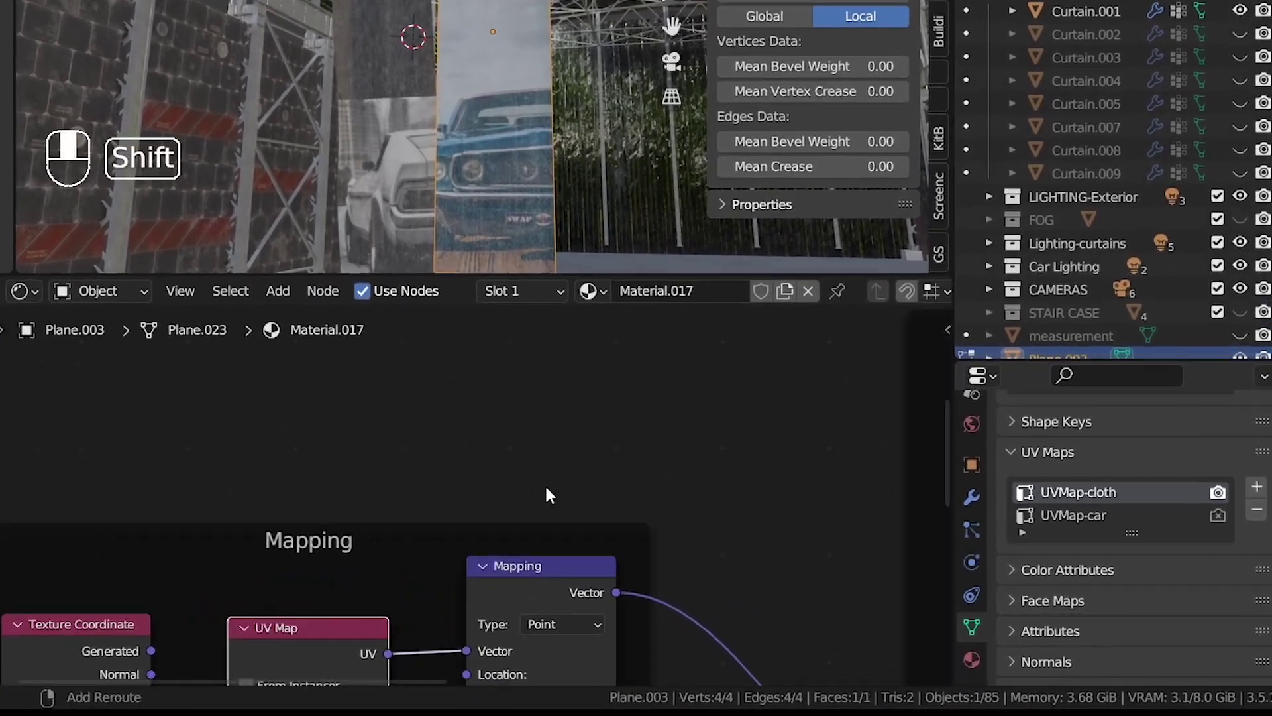
{"action": "left_click", "coordinate": [1077, 517]}
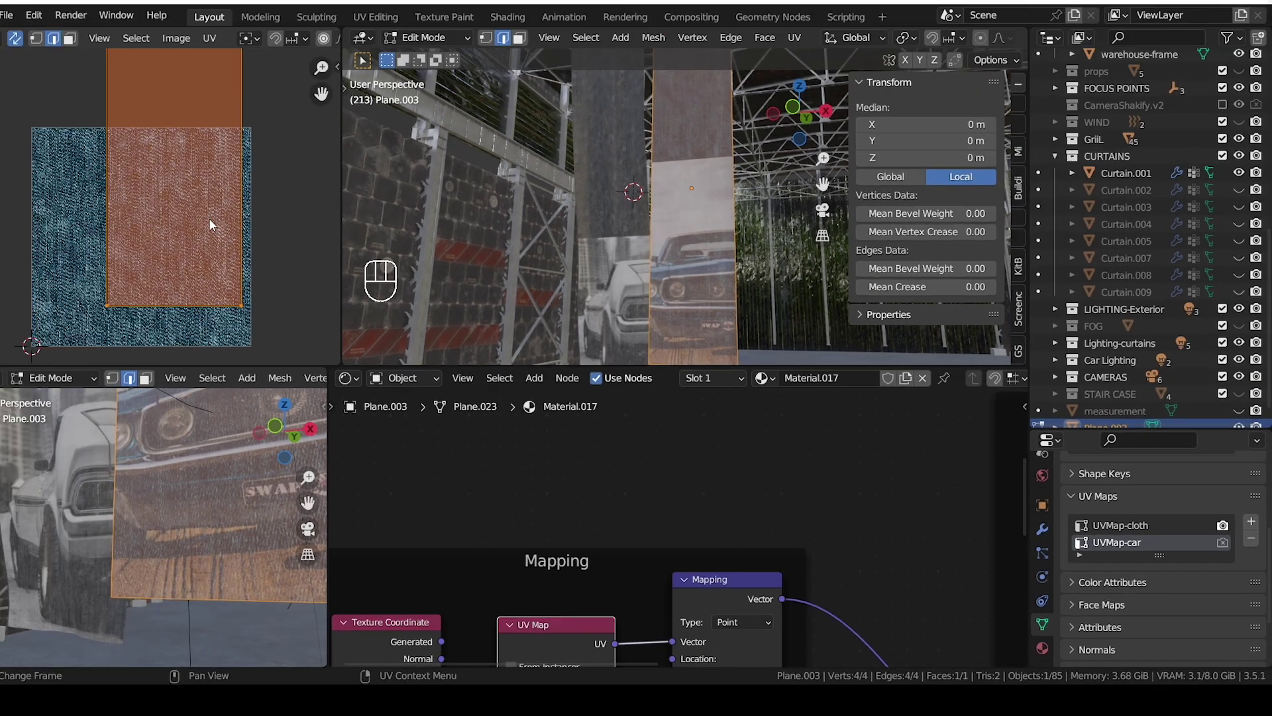
{"action": "key", "text": "s"}
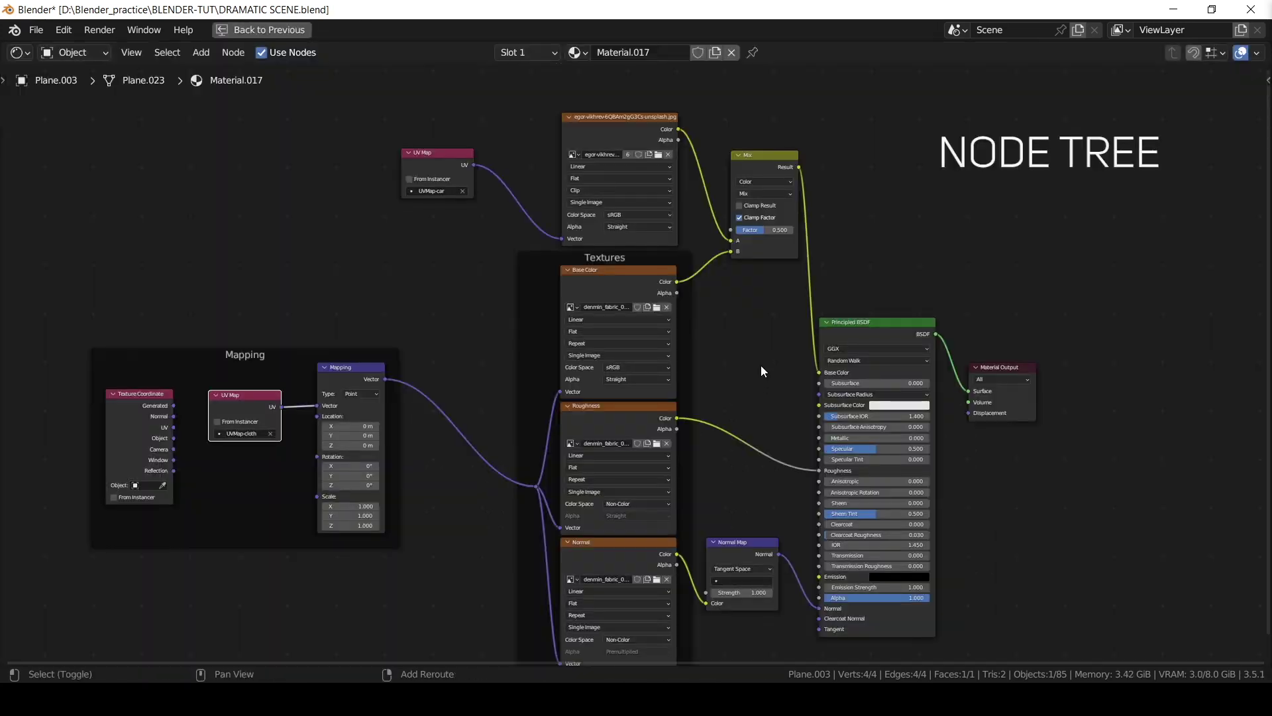
{"action": "middle_click_drag", "start_coordinate": [761, 364], "coordinate": [740, 340]}
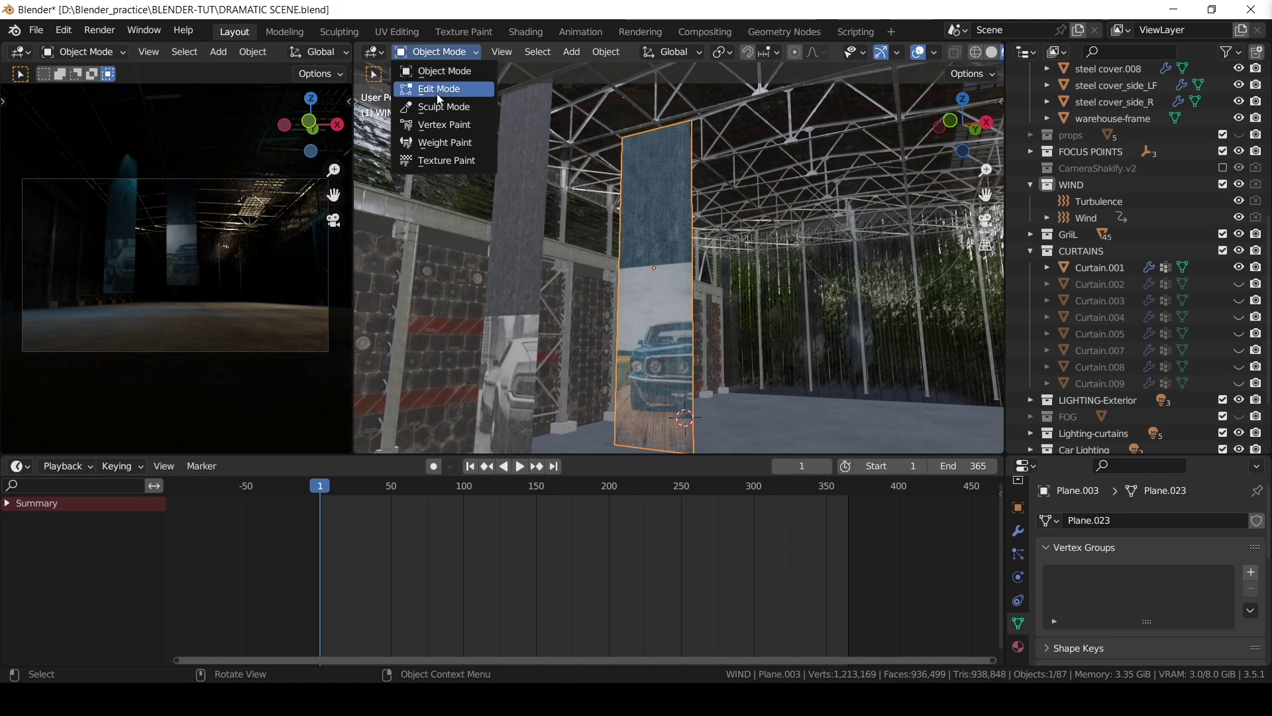
Enter Edit Mode on the textured curtain plane and select only its topmost row of vertices
{"action": "left_click", "coordinate": [438, 88]}
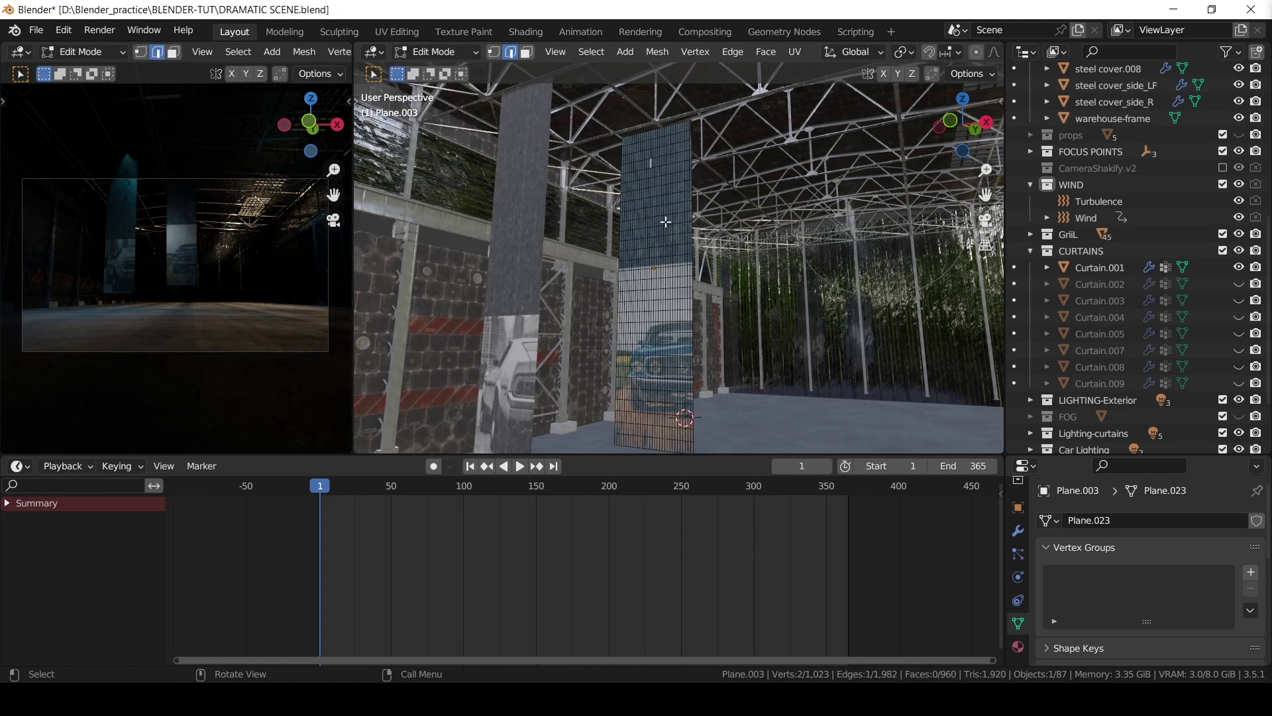
{"action": "scroll", "coordinate": [666, 222], "scroll_direction": "up", "scroll_amount": 5}
{"action": "key", "text": "a"}
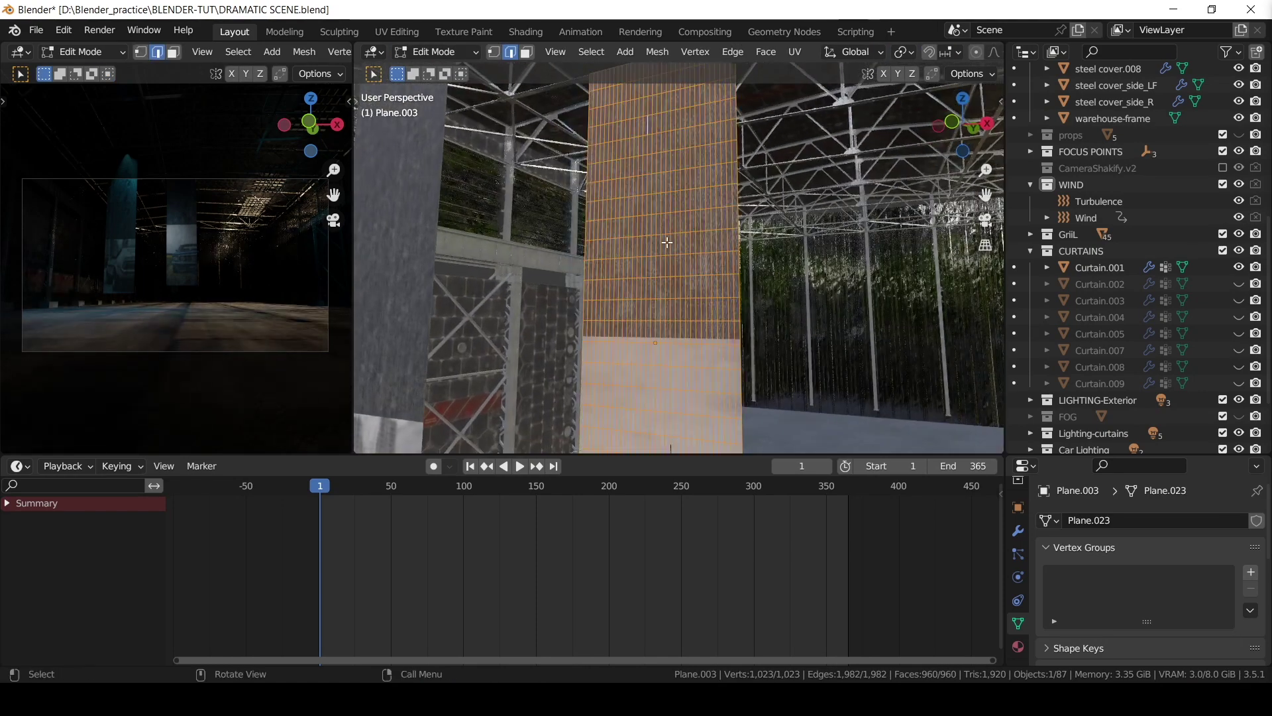
{"action": "middle_click_drag", "start_coordinate": [666, 216], "coordinate": [665, 271]}
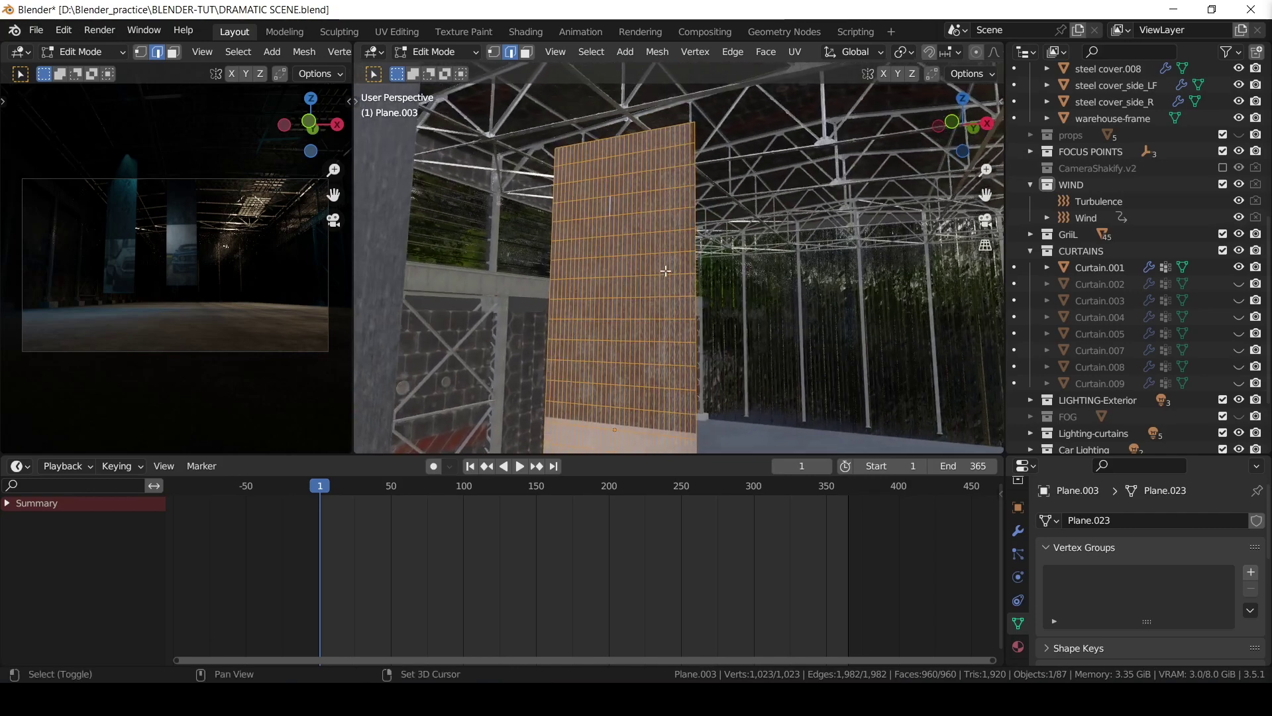
{"action": "left_click", "coordinate": [494, 52]}
{"action": "middle_click_drag", "start_coordinate": [588, 167], "coordinate": [635, 205]}
{"action": "left_click_drag", "start_coordinate": [558, 149], "coordinate": [802, 192]}
{"action": "middle_click_drag", "start_coordinate": [781, 261], "coordinate": [679, 189], "text": "shift"}
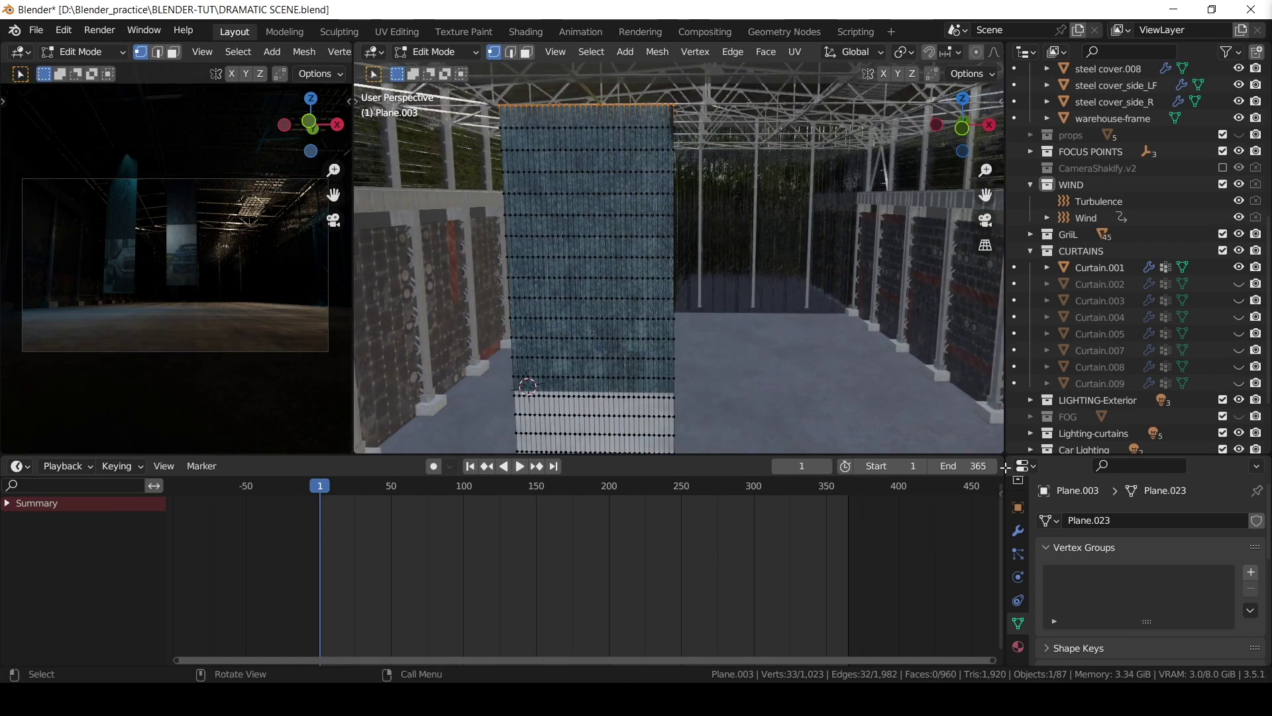
Create a vertex group named Cloth pin, assign the selected top vertices to it, and return to Object Mode
{"action": "scroll", "coordinate": [1140, 596], "scroll_direction": "down", "scroll_amount": 1}
{"action": "left_click", "coordinate": [1251, 545]}
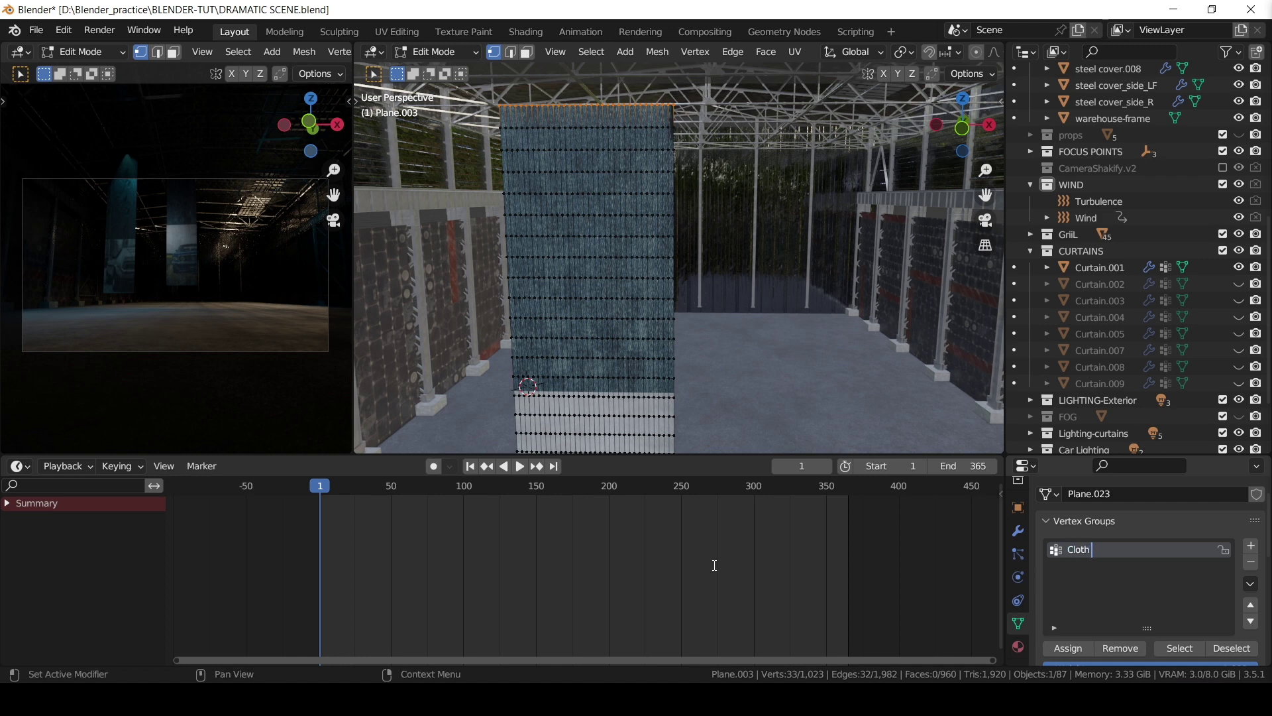
{"action": "left_click", "coordinate": [1068, 648]}
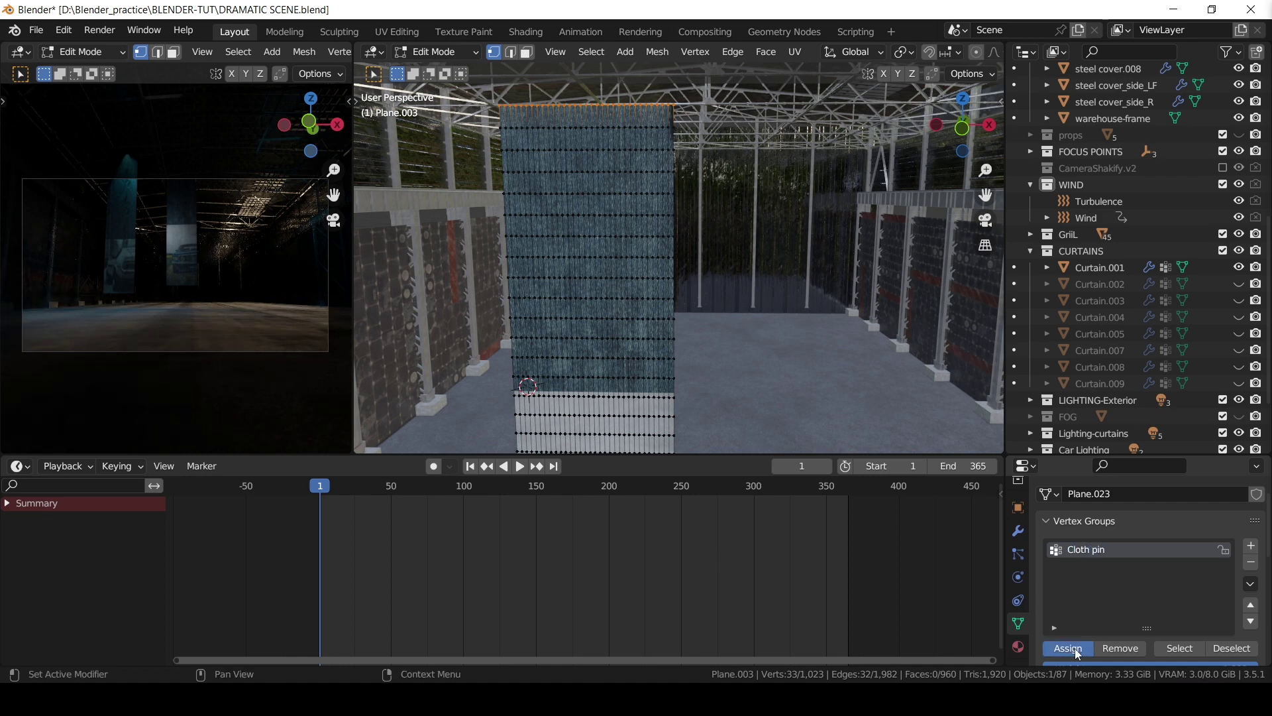
{"action": "left_click", "coordinate": [437, 51]}
{"action": "left_click", "coordinate": [443, 72]}
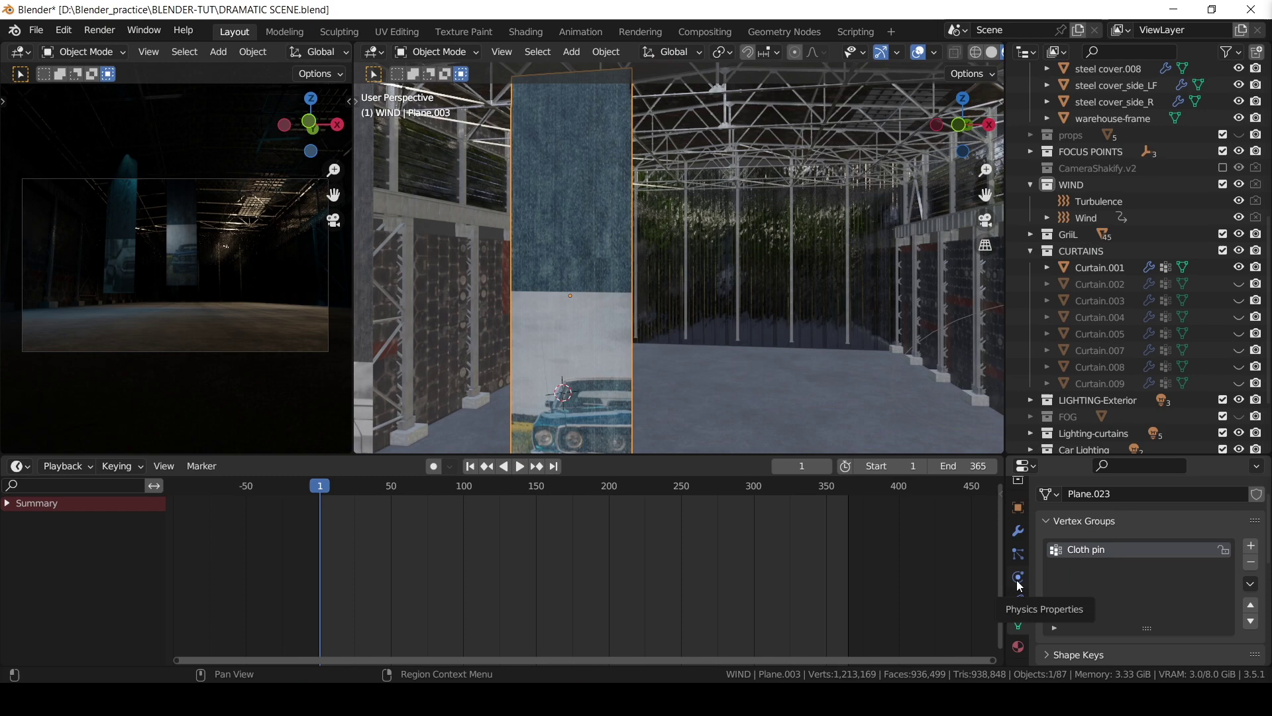
Add Cloth physics to the curtain plane with Cloth pin as its Pin Group and Self Collisions enabled
{"action": "left_click", "coordinate": [1018, 577]}
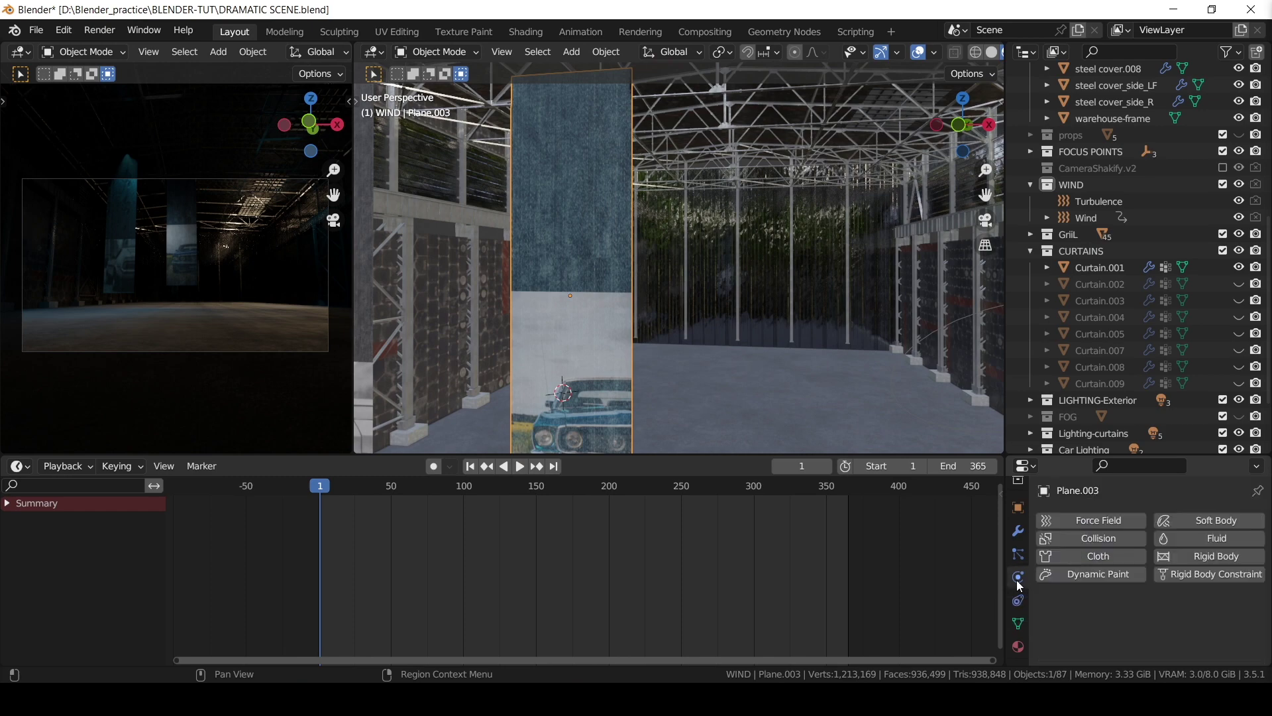
{"action": "left_click", "coordinate": [1103, 555]}
{"action": "scroll", "coordinate": [1091, 615], "scroll_direction": "down", "scroll_amount": 10}
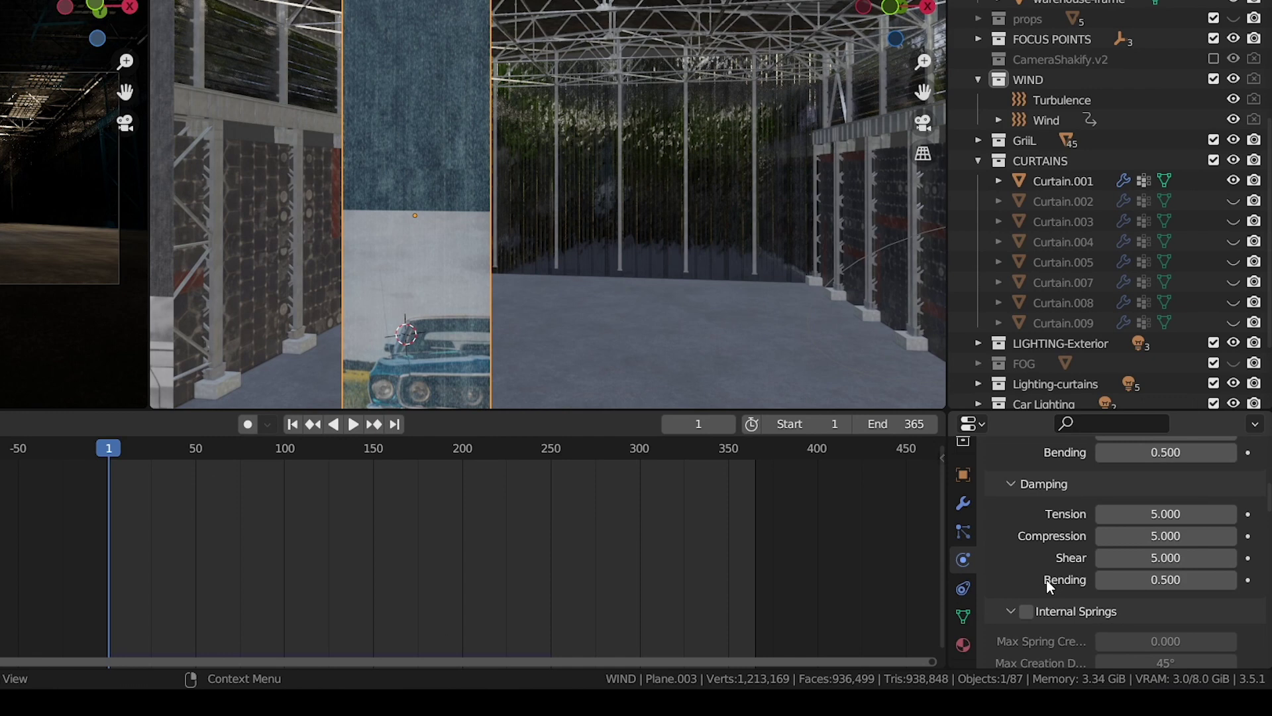
{"action": "scroll", "coordinate": [1045, 570], "scroll_direction": "down", "scroll_amount": 15}
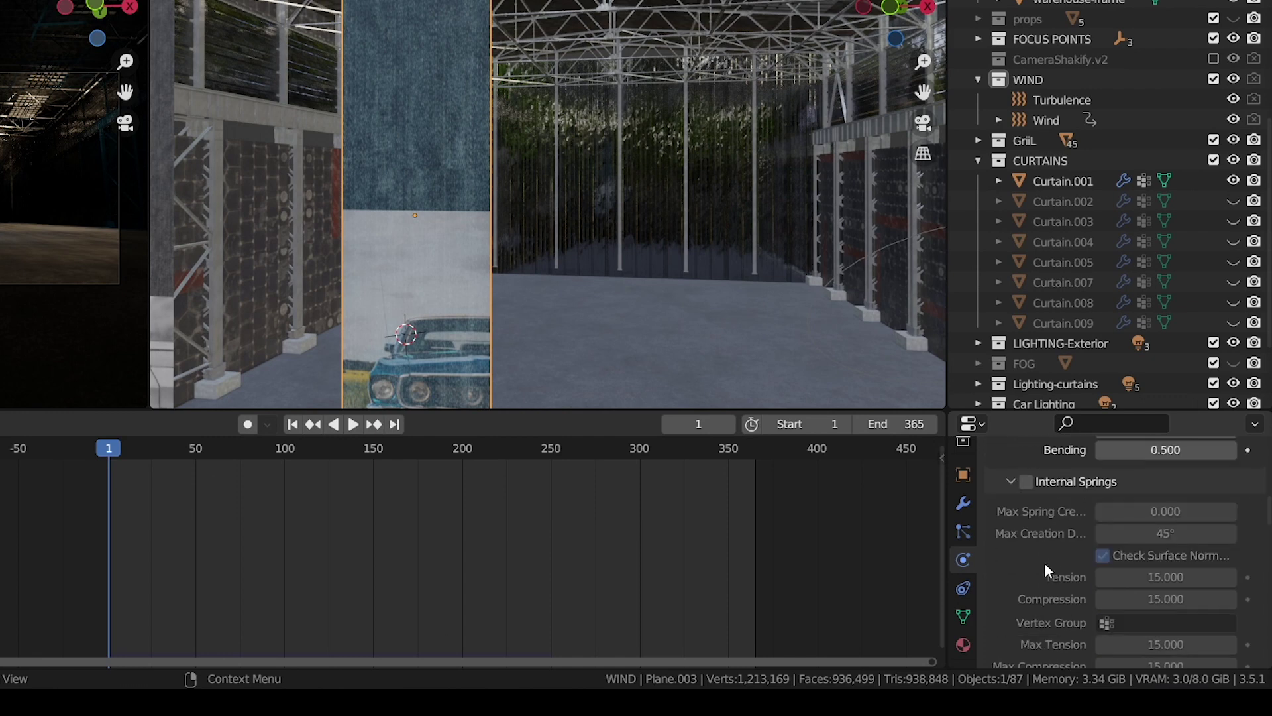
{"action": "scroll", "coordinate": [1046, 570], "scroll_direction": "down", "scroll_amount": 10}
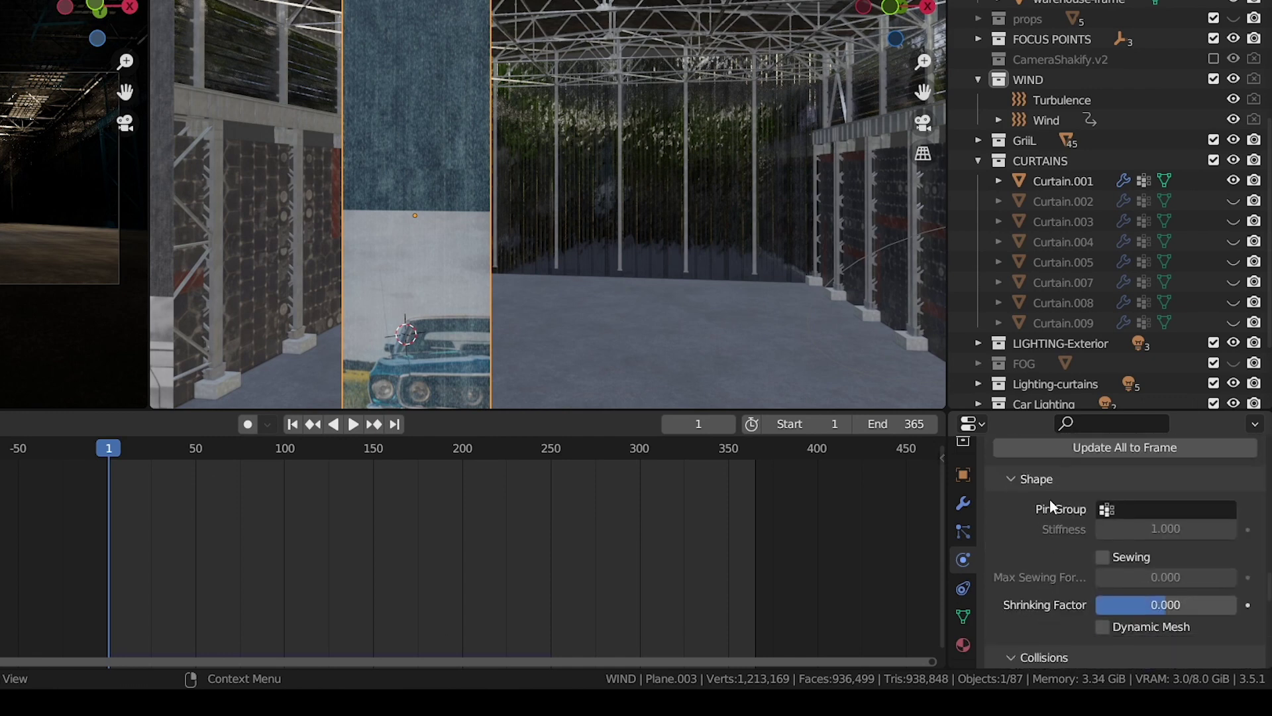
{"action": "left_click", "coordinate": [1149, 509]}
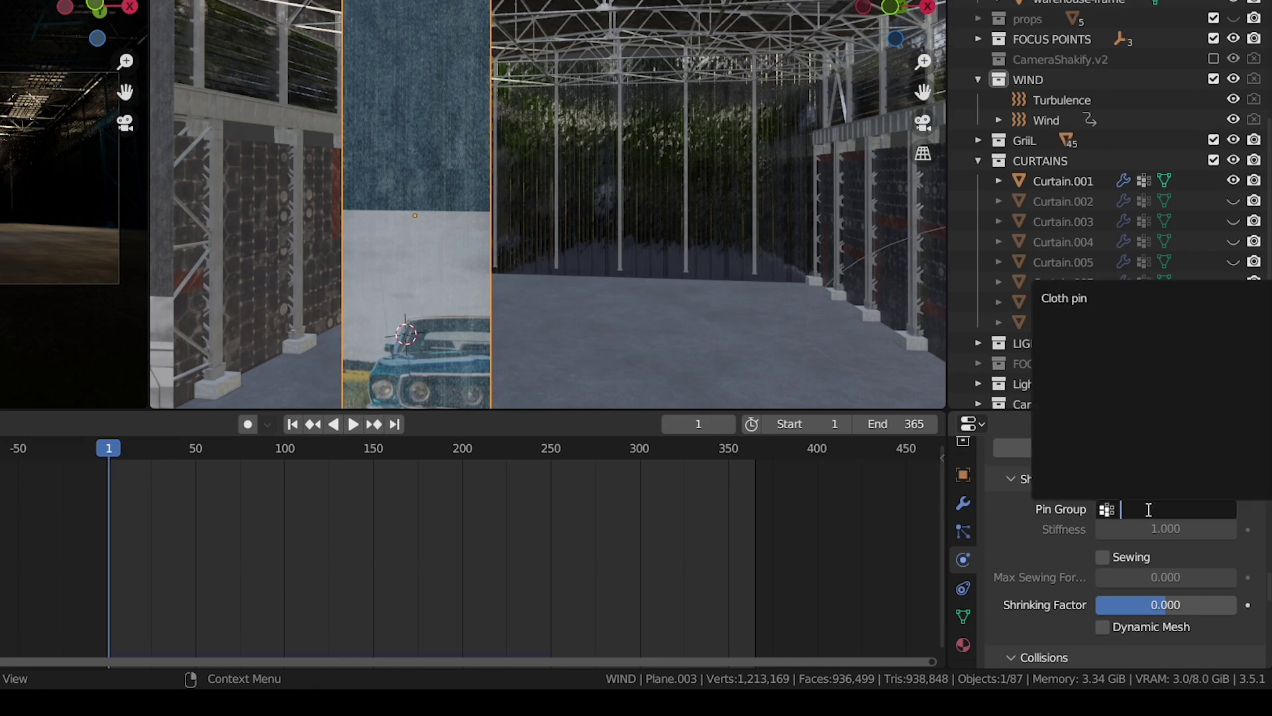
{"action": "left_click", "coordinate": [1100, 299]}
{"action": "scroll", "coordinate": [1068, 590], "scroll_direction": "down", "scroll_amount": 10}
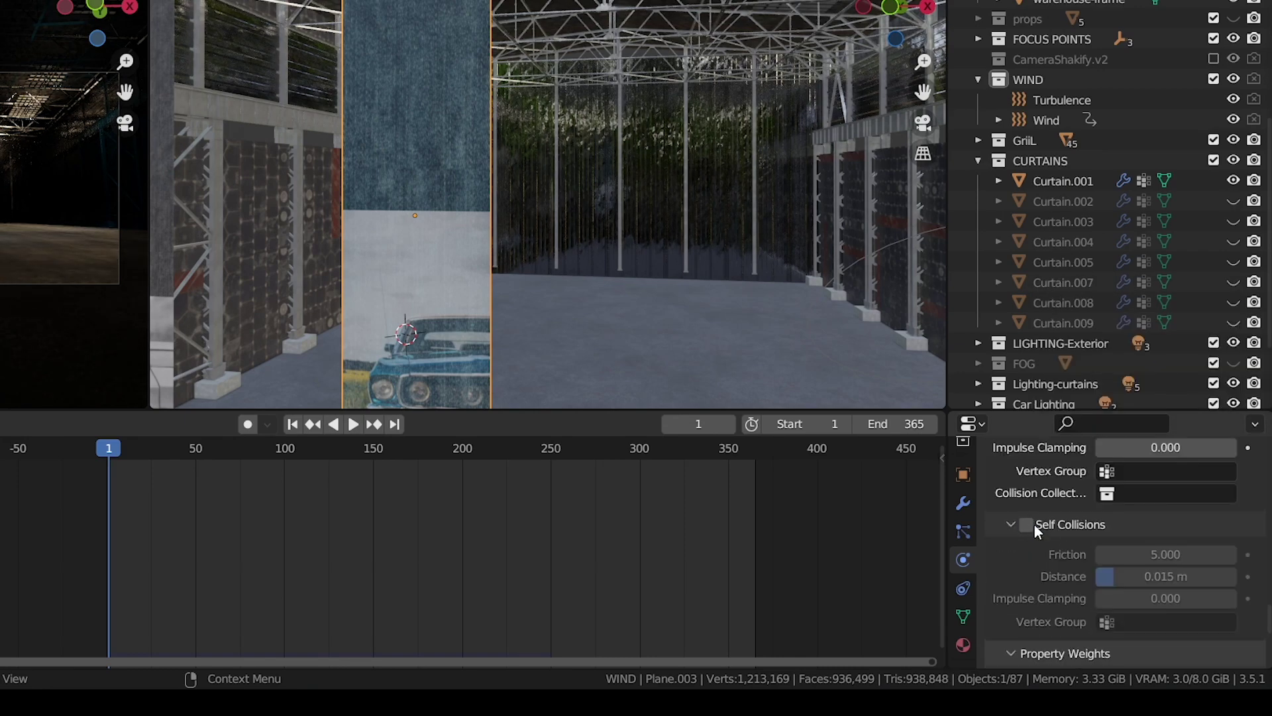
{"action": "left_click", "coordinate": [1033, 525]}
Play the curtain's cloth simulation, stop it, and move the playhead back to the start of the timeline
{"action": "key", "text": "space"}
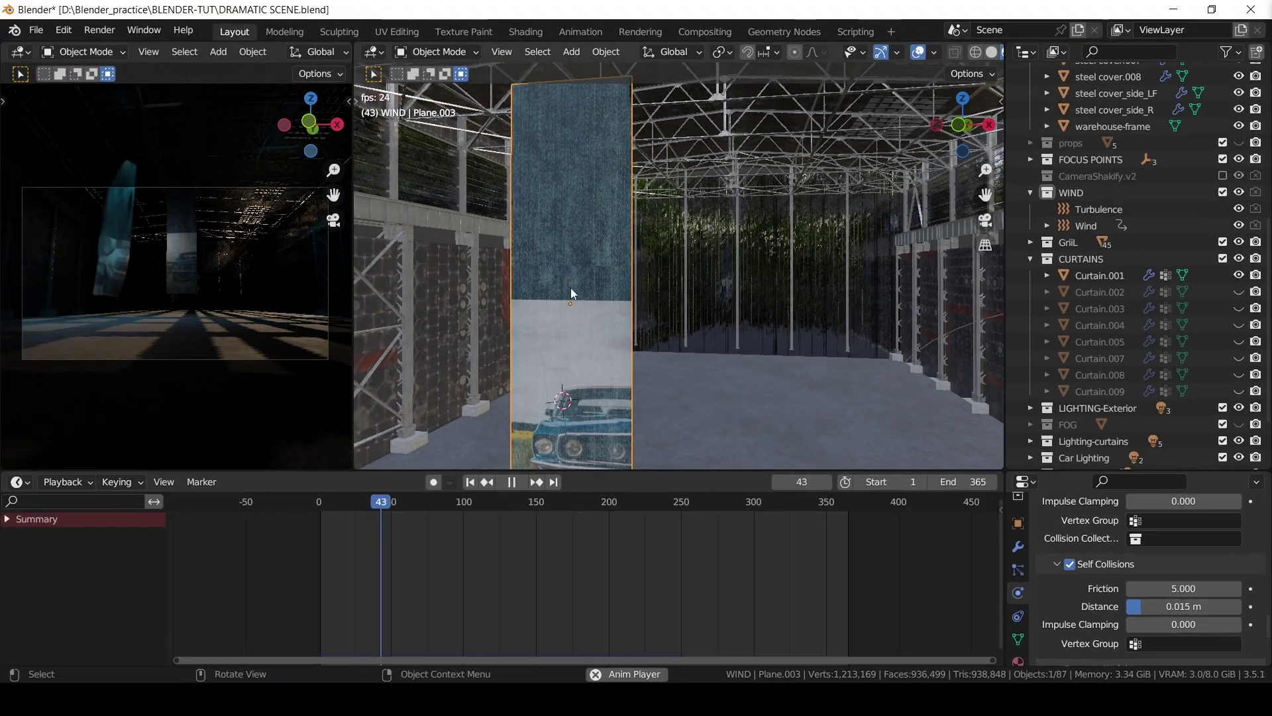
{"action": "key", "text": "space"}
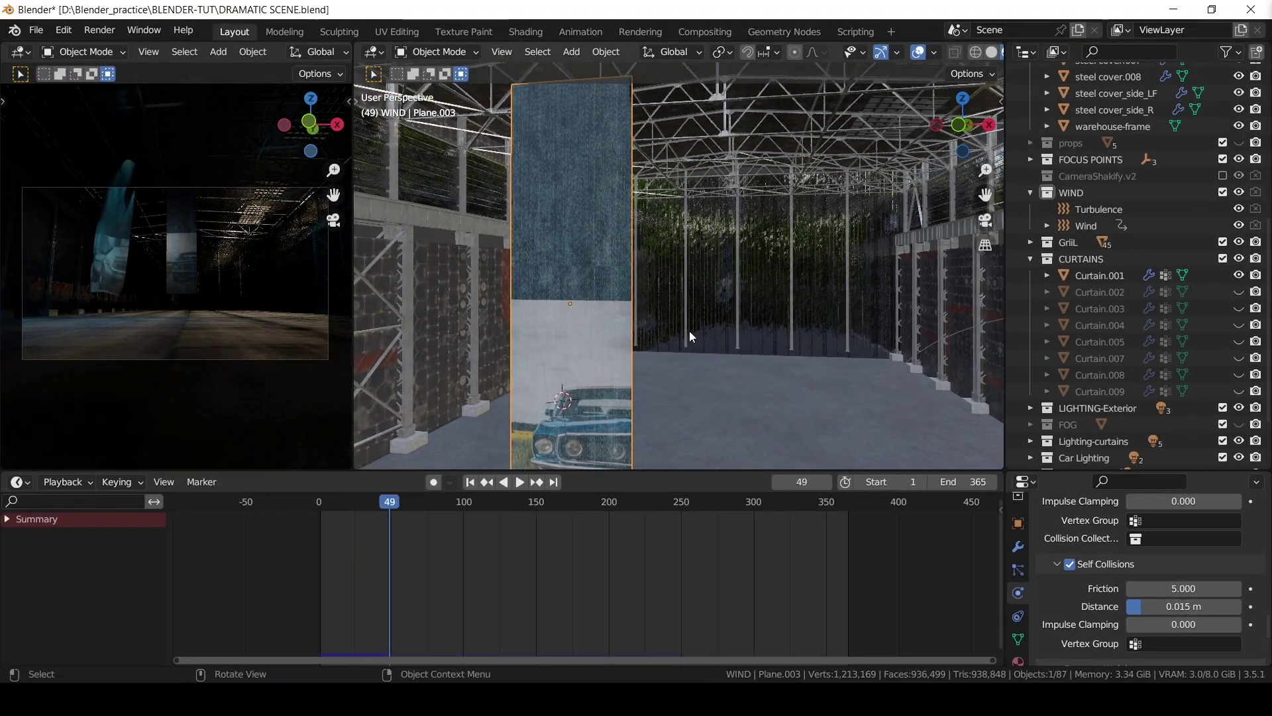
{"action": "middle_click_drag", "start_coordinate": [690, 332], "coordinate": [674, 280]}
{"action": "left_click_drag", "start_coordinate": [383, 509], "coordinate": [321, 511]}
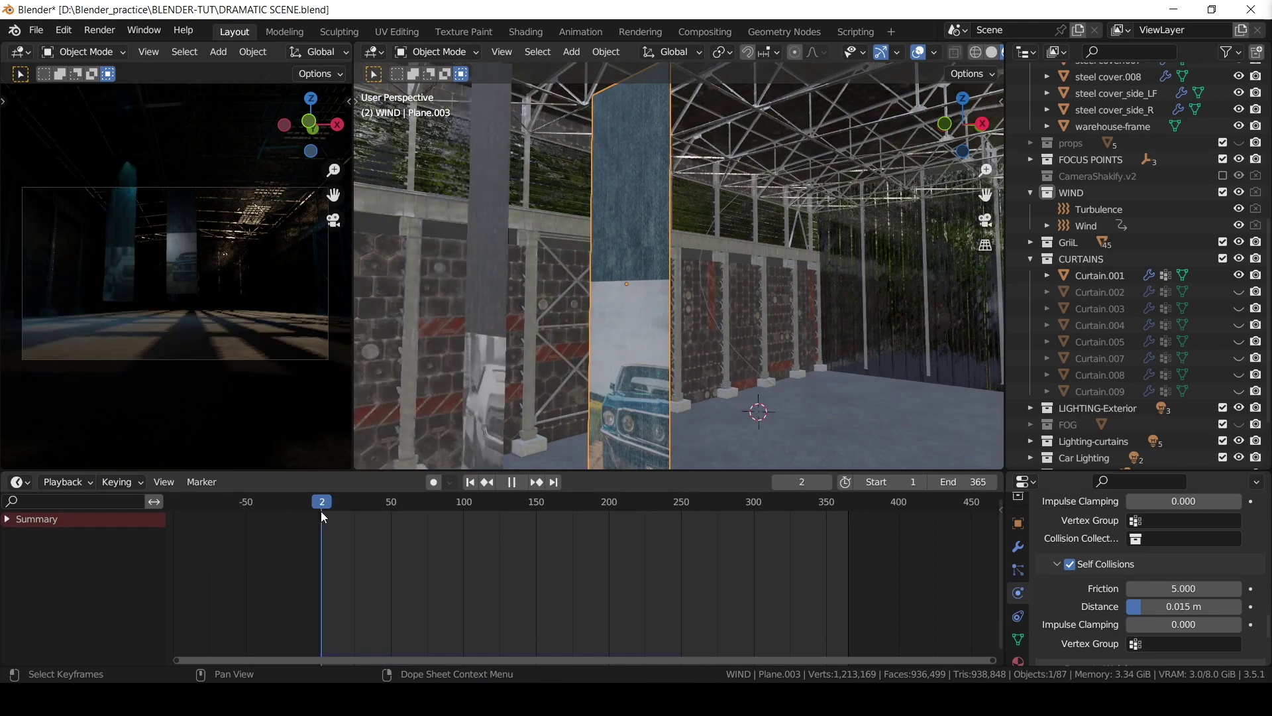
Add a Wind force field to the scene
{"action": "key", "text": "shift+a"}
{"action": "mouse_move", "coordinate": [729, 405]}
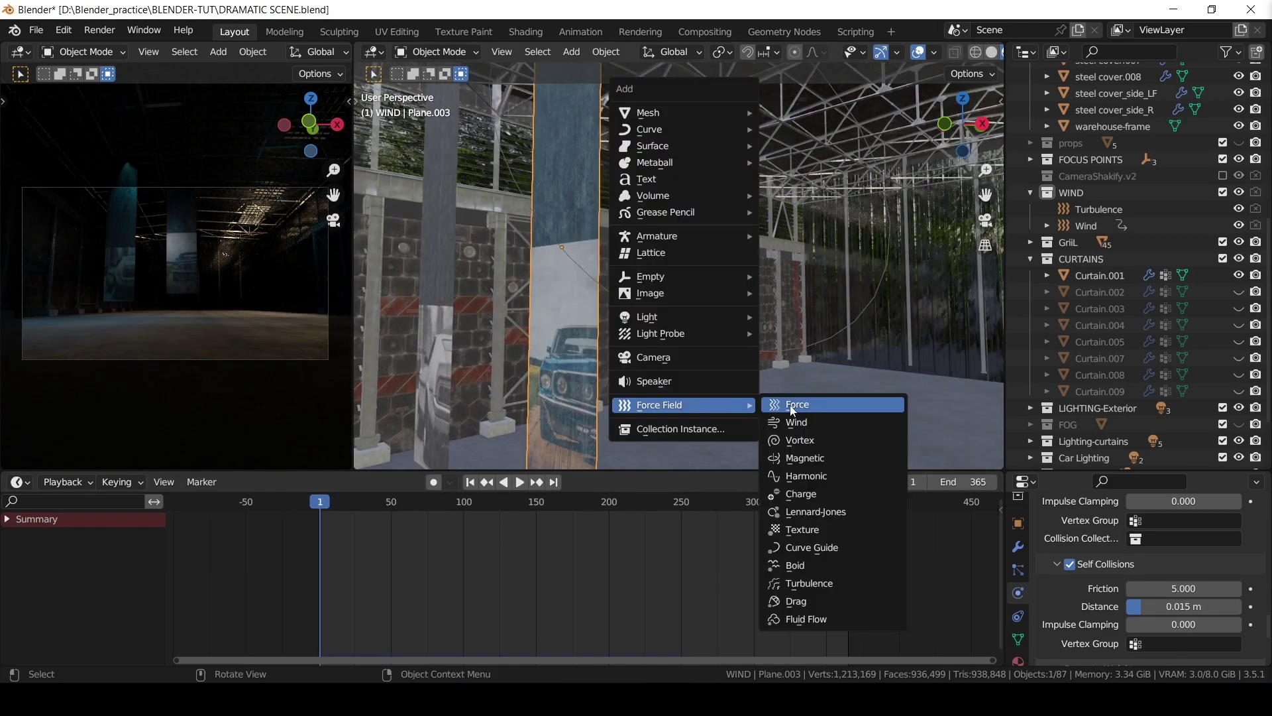
{"action": "left_click", "coordinate": [811, 422]}
Rotate the new wind field to 125° in X and 2.5° in Y, and move it to about Y 10.99 m, Z 4.47 m
{"action": "key", "text": "n"}
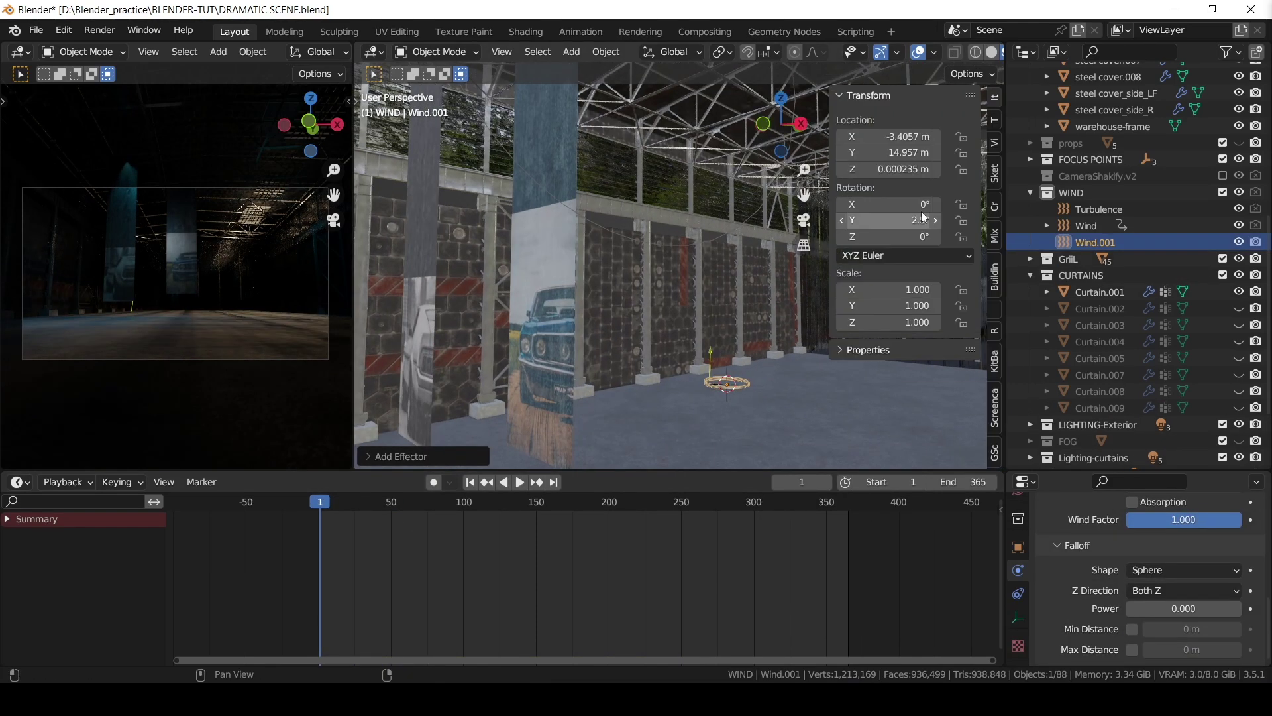
{"action": "left_click_drag", "start_coordinate": [920, 219], "coordinate": [923, 220]}
{"action": "key", "text": "g"}
{"action": "key", "text": "y"}
{"action": "mouse_move", "coordinate": [891, 204]}
{"action": "left_mouse_down"}
{"action": "mouse_move", "coordinate": [928, 204]}
{"action": "mouse_move", "coordinate": [868, 204]}
{"action": "left_mouse_up"}
{"action": "left_click", "coordinate": [825, 211]}
{"action": "key", "text": "g"}
{"action": "key", "text": "z"}
{"action": "left_click", "coordinate": [821, 139]}
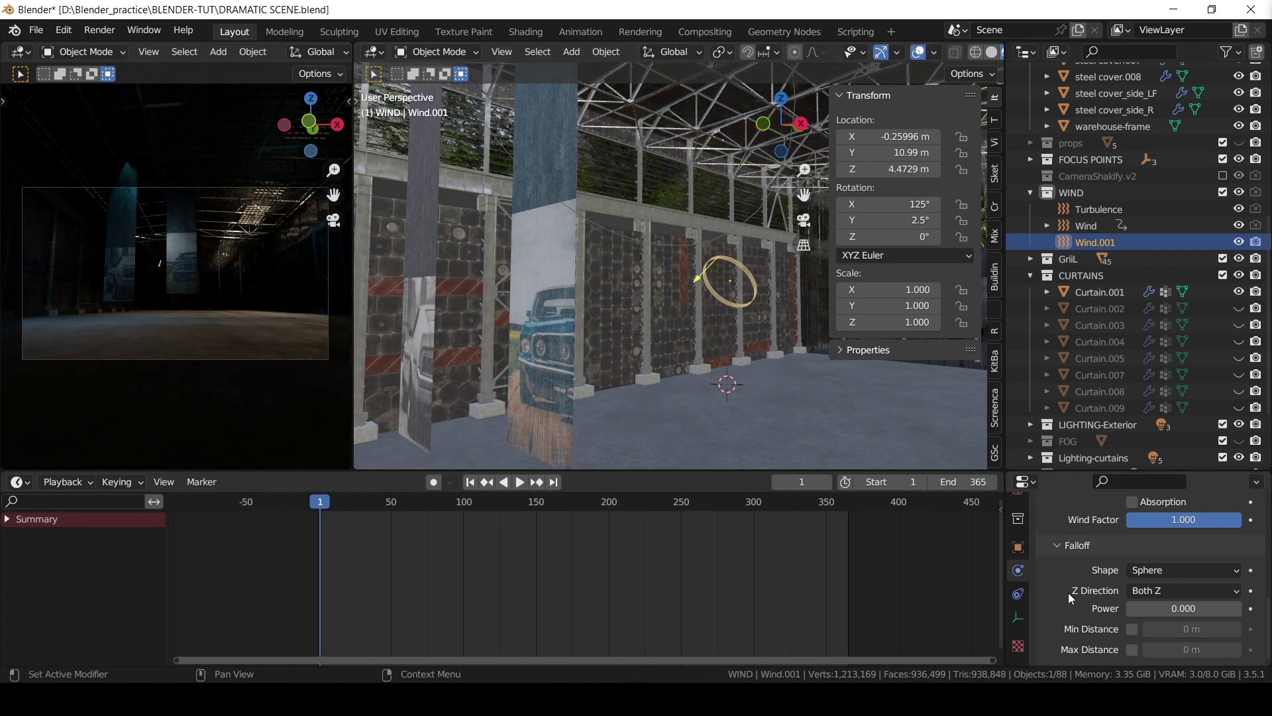
Set the wind field's strength to 100 and play the animation to preview its effect on the curtain
{"action": "scroll", "coordinate": [1068, 592], "scroll_direction": "up", "scroll_amount": 7}
{"action": "scroll", "coordinate": [1186, 583], "scroll_direction": "down", "scroll_amount": 1}
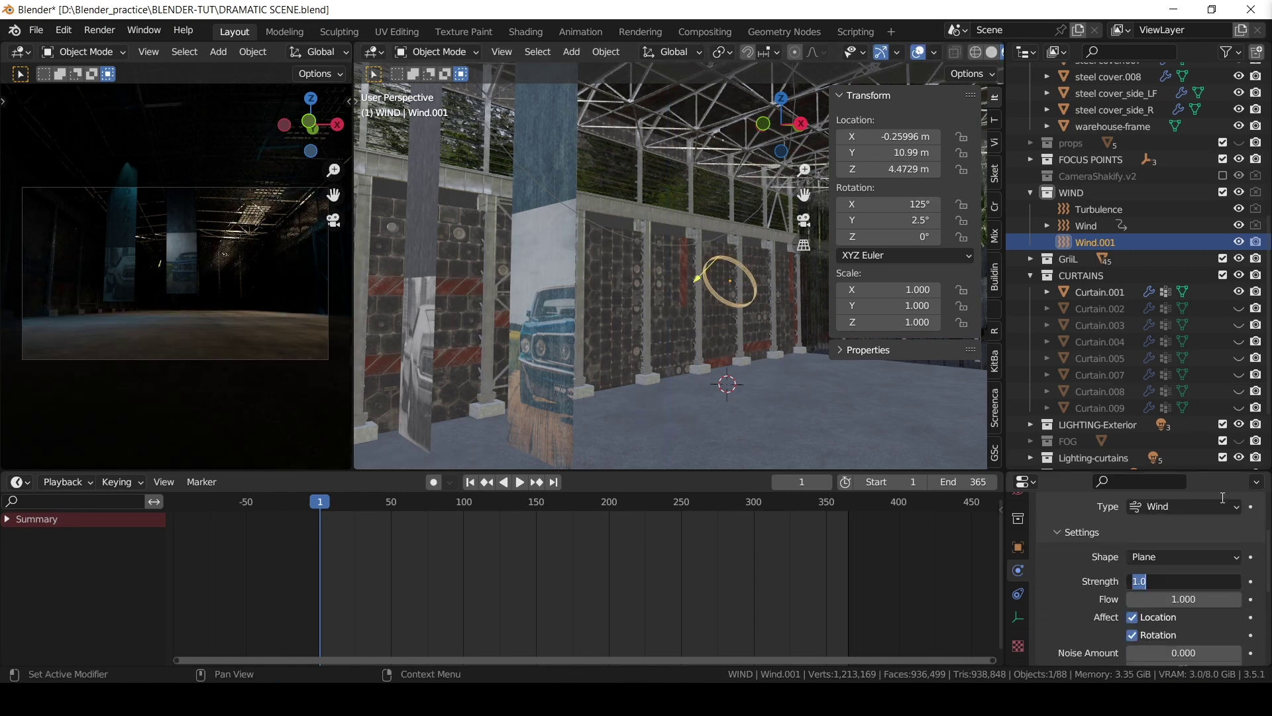
{"action": "type", "text": "100"}
{"action": "key", "text": "Return"}
{"action": "key", "text": "space"}
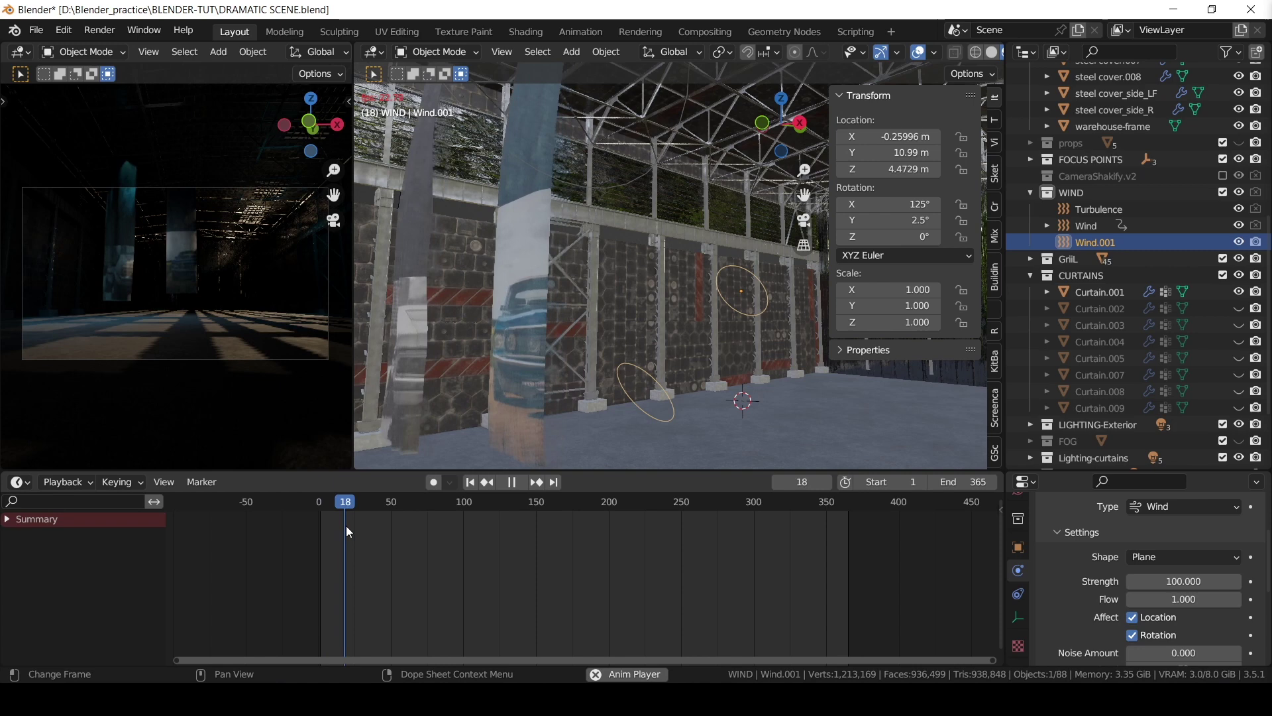
{"action": "key", "text": "Escape"}
Add a Turbulence force field to the scene and play the curtain's cloth simulation
{"action": "key", "text": "shift+a"}
{"action": "mouse_move", "coordinate": [732, 372]}
{"action": "left_click", "coordinate": [836, 581]}
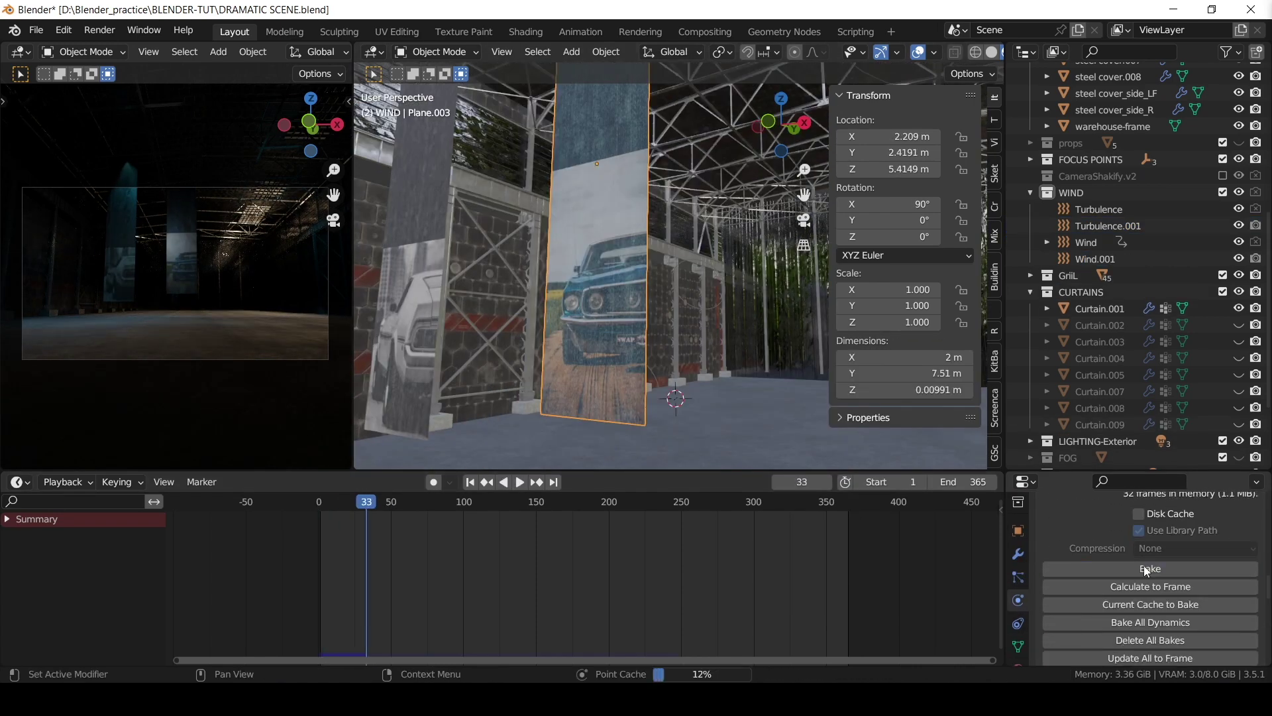
{"action": "key", "text": "space"}
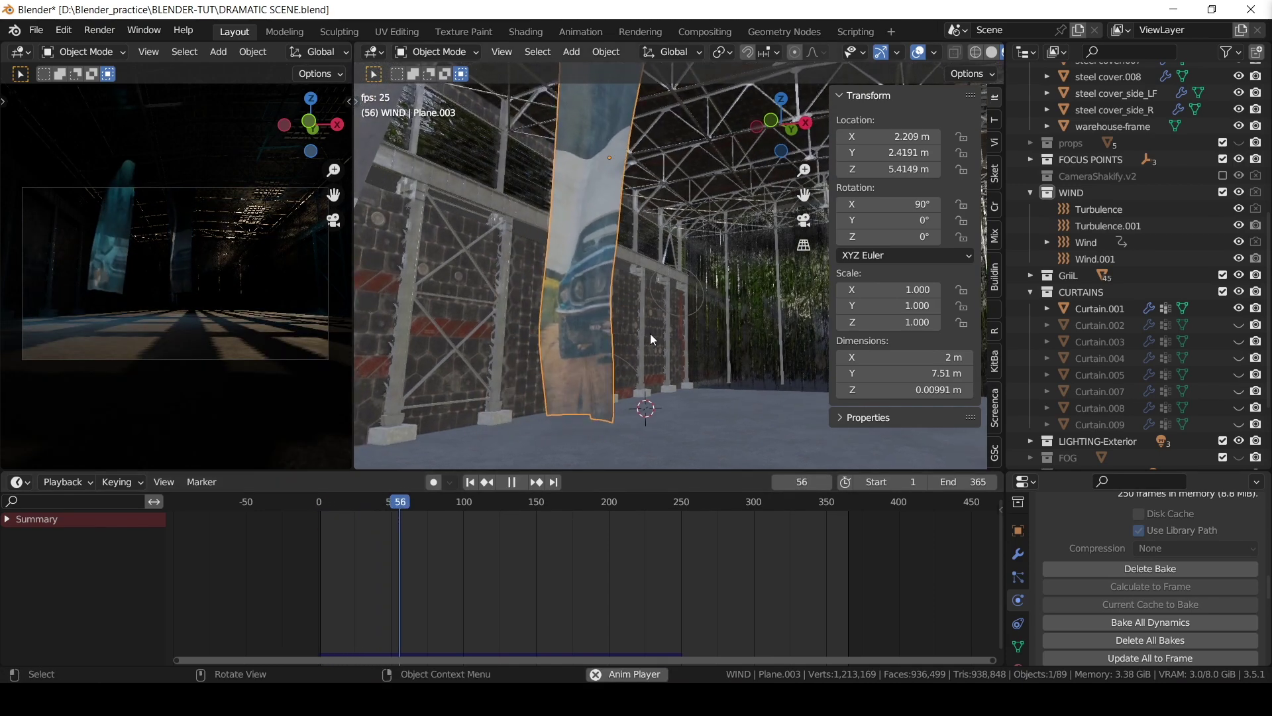
Duplicate the curtain plane and repeat the duplication to form an evenly spaced row with four copies
{"action": "key", "text": "shift+d"}
{"action": "key", "text": "g"}
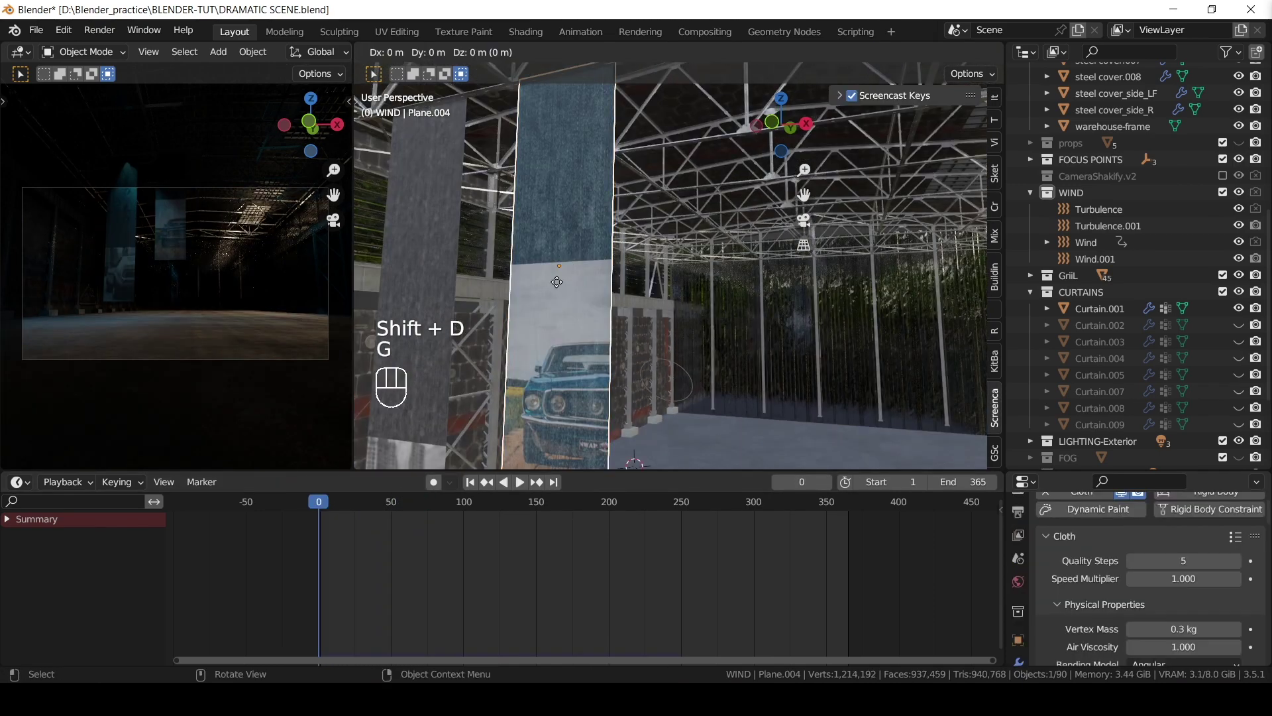
{"action": "left_click", "coordinate": [660, 288]}
{"action": "key", "text": "shift+r"}
{"action": "key", "text": "shift+r"}
{"action": "key", "text": "shift+r"}
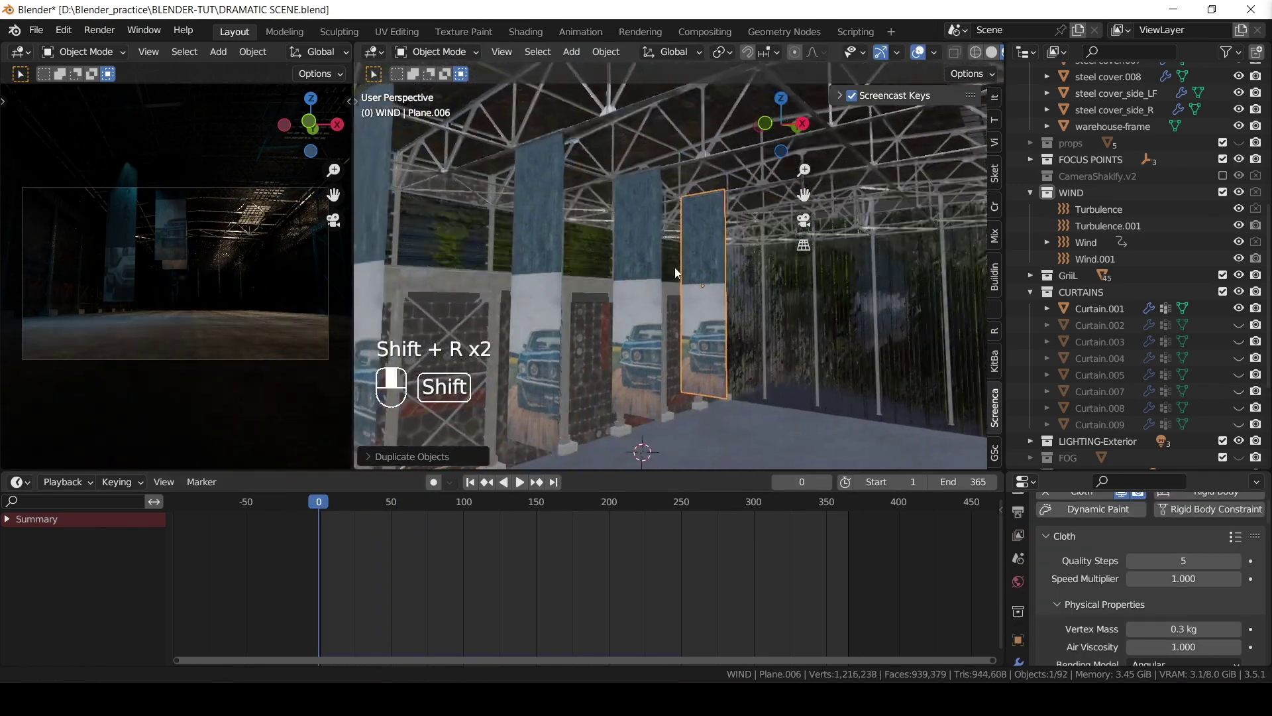
Open the second curtain's material nodes and replace its car texture with the yellow car picture from the Car-pics folder
{"action": "middle_click_drag", "start_coordinate": [660, 288], "coordinate": [628, 352]}
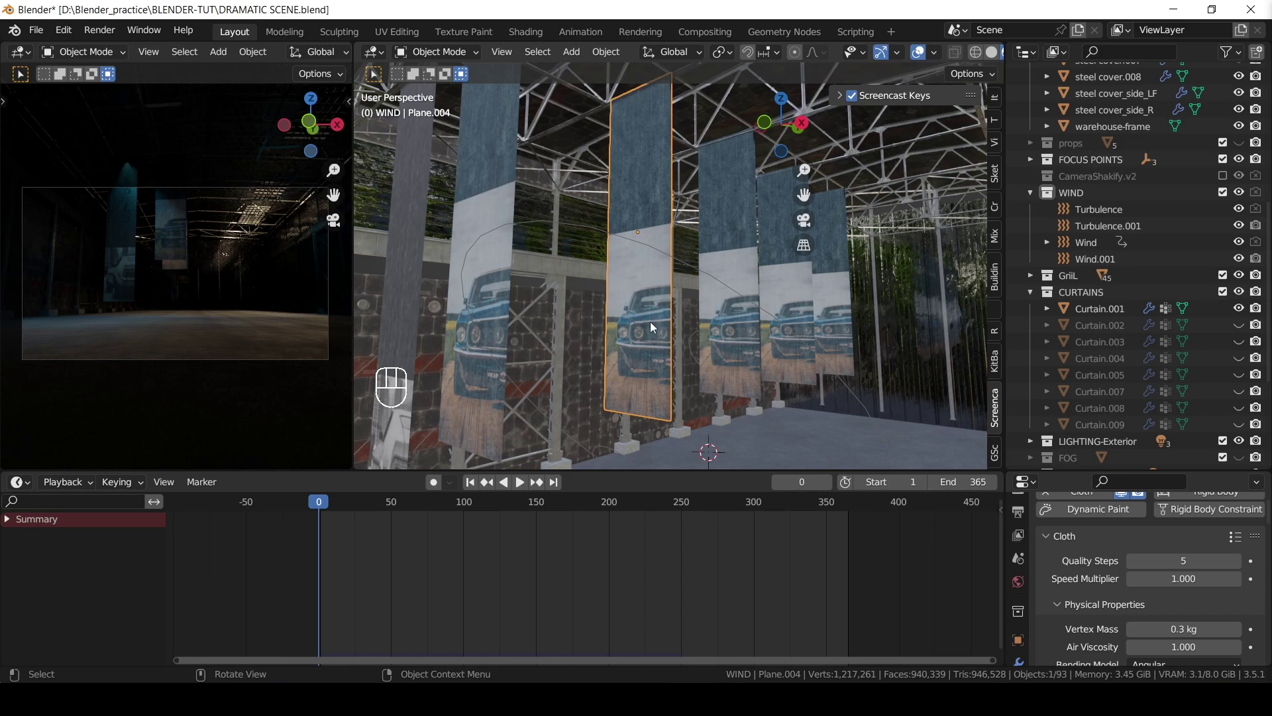
{"action": "left_click", "coordinate": [20, 482]}
{"action": "left_click", "coordinate": [63, 428]}
{"action": "scroll", "coordinate": [530, 577], "scroll_direction": "up", "scroll_amount": 3}
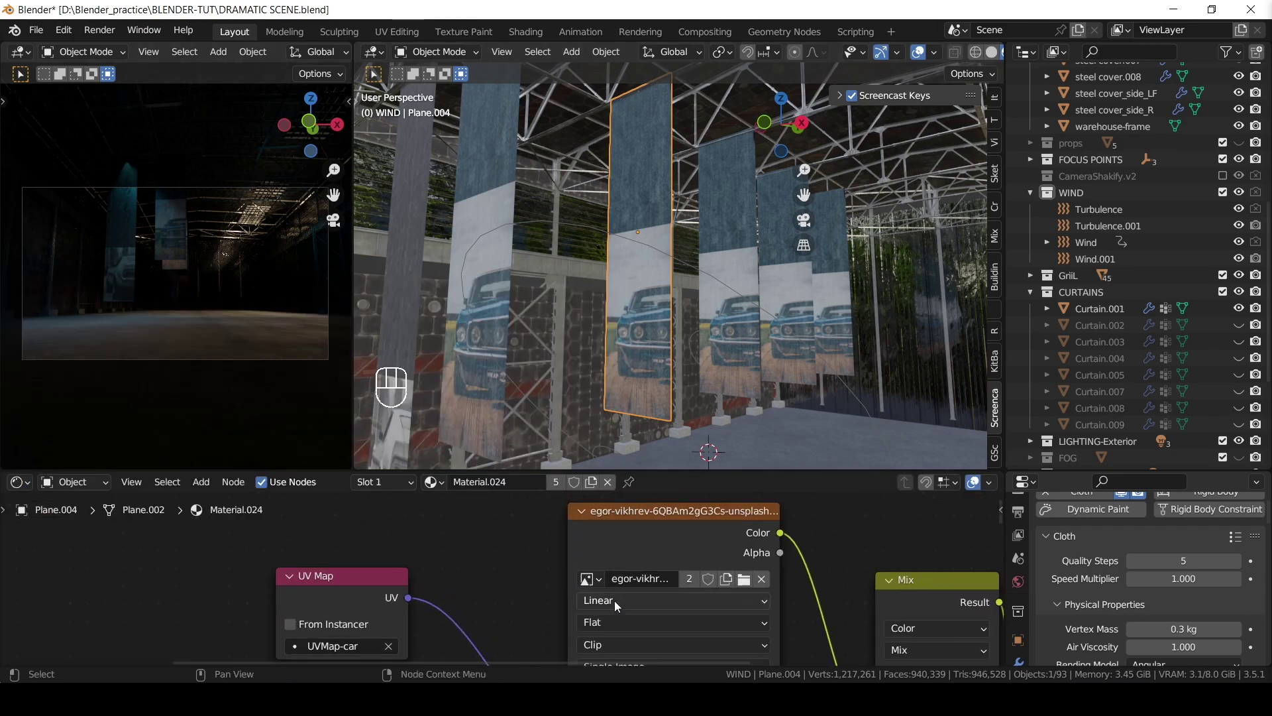
{"action": "left_click", "coordinate": [729, 564]}
{"action": "left_click", "coordinate": [1034, 224]}
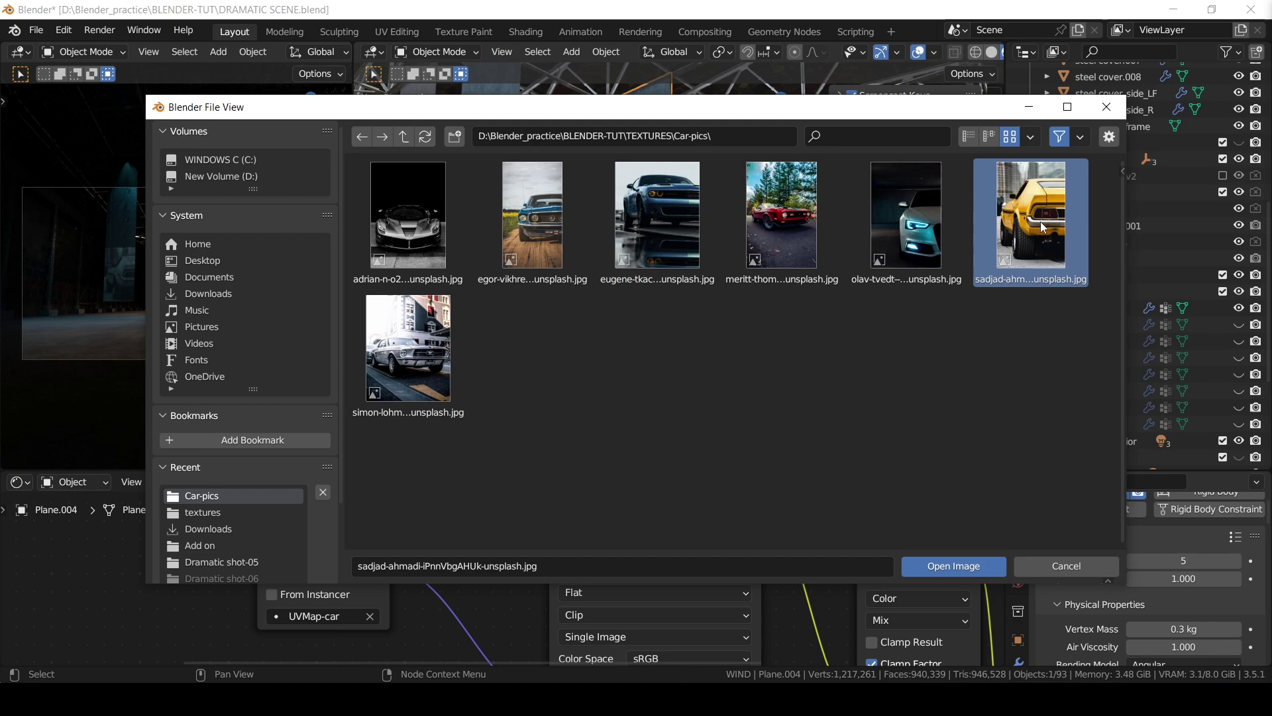
{"action": "left_click", "coordinate": [954, 569]}
Make the third curtain's material single-user and replace its car texture with the dark car picture with the teal headlight
{"action": "middle_click_drag", "start_coordinate": [701, 390], "coordinate": [666, 397], "text": "shift"}
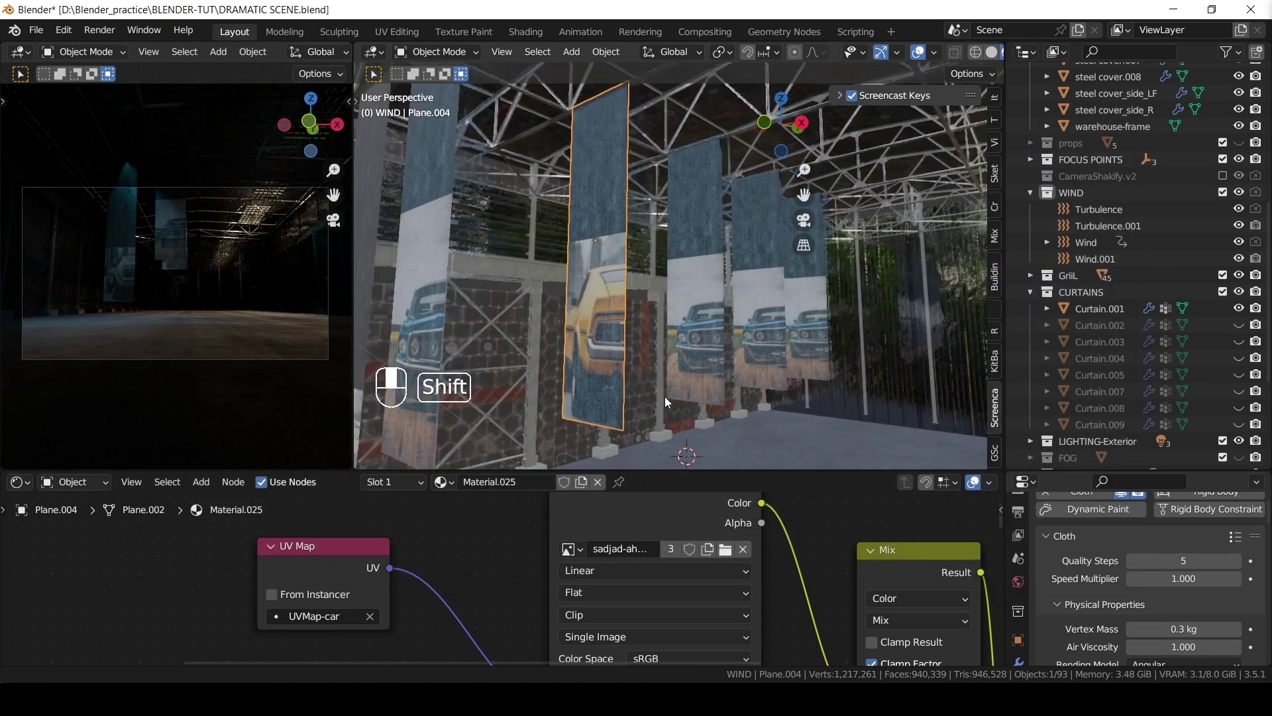
{"action": "left_click", "coordinate": [691, 366]}
{"action": "left_click", "coordinate": [547, 482]}
{"action": "left_click", "coordinate": [726, 550]}
{"action": "left_click", "coordinate": [892, 246]}
{"action": "left_click", "coordinate": [954, 567]}
Make the fourth curtain's material single-user and replace its car texture with the silver classic car picture
{"action": "left_click", "coordinate": [764, 318]}
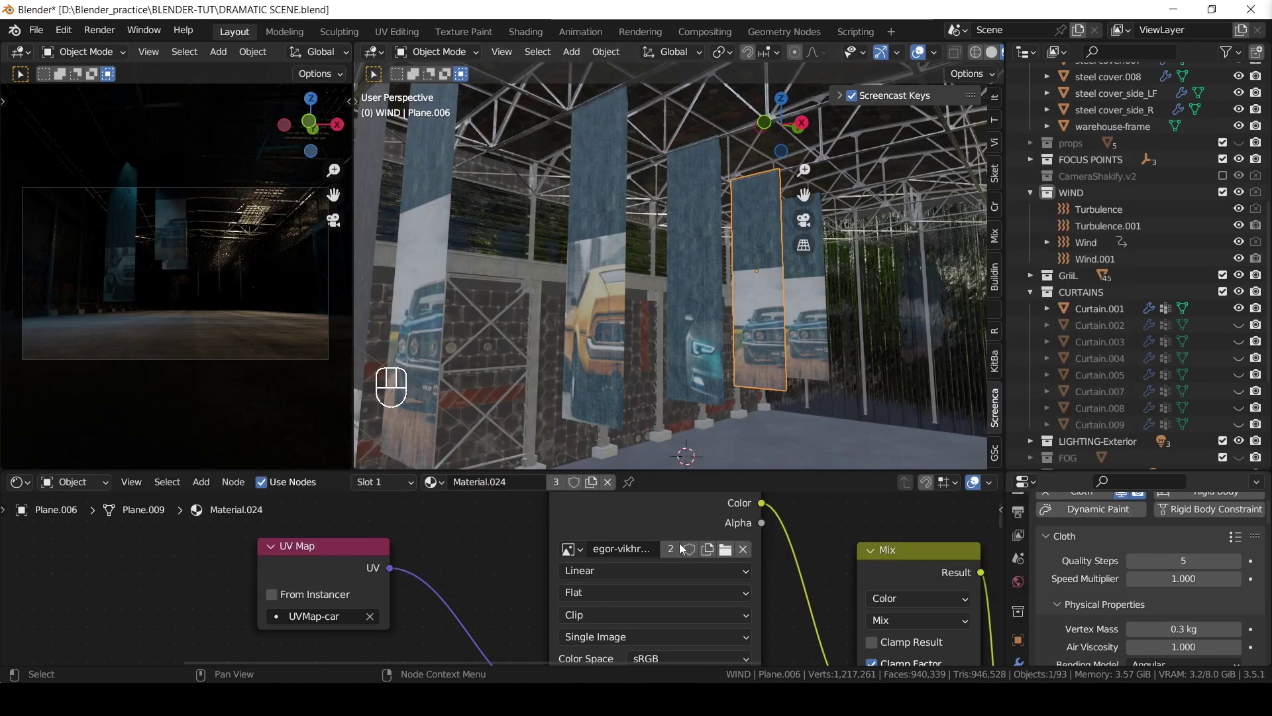
{"action": "left_click", "coordinate": [547, 483]}
{"action": "left_click", "coordinate": [727, 549]}
{"action": "left_click", "coordinate": [431, 362]}
{"action": "left_click", "coordinate": [954, 567]}
Replace the last curtain's car texture with the black-background sports car picture and play the animation
{"action": "left_click", "coordinate": [812, 318]}
{"action": "double_click", "coordinate": [532, 219]}
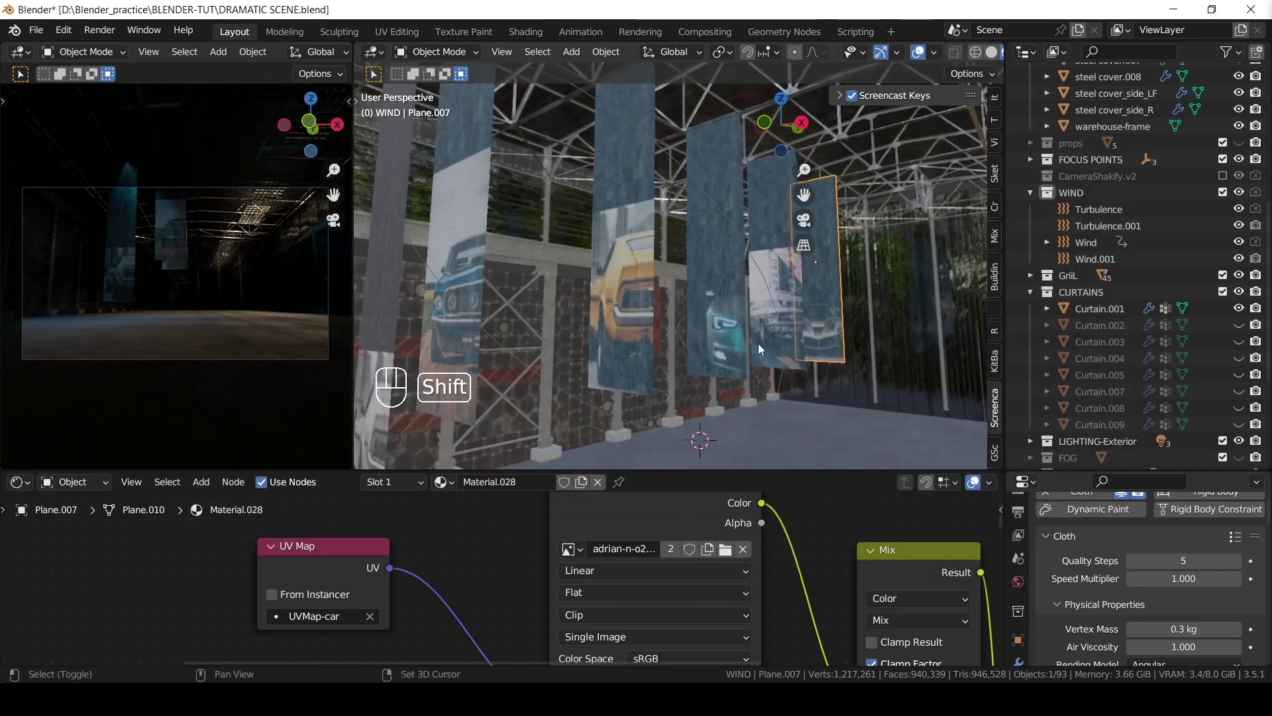
{"action": "middle_click_drag", "start_coordinate": [758, 343], "coordinate": [775, 356], "text": "shift"}
{"action": "key", "text": "space"}
{"action": "key", "text": "space"}
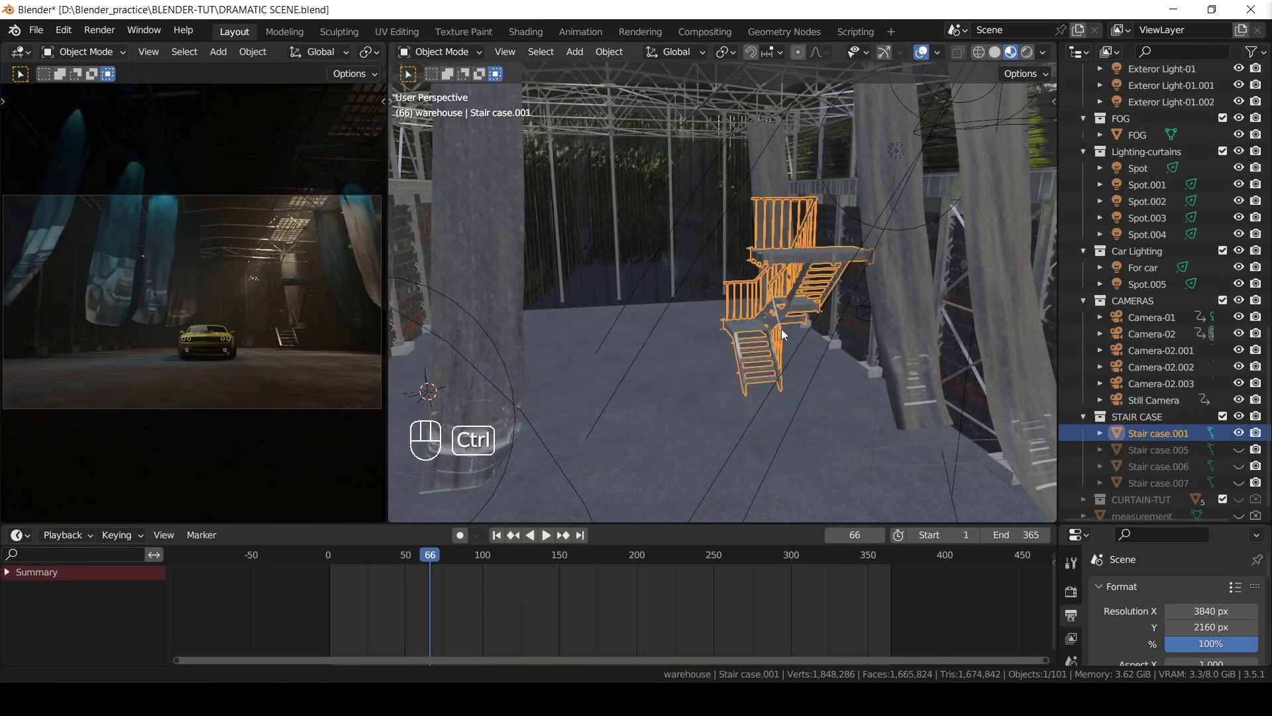
{"action": "mouse_move", "coordinate": [781, 329]}
{"action": "middle_mouse_down", "text": "ctrl"}
{"action": "mouse_move", "coordinate": [856, 270]}
{"action": "mouse_move", "coordinate": [730, 365]}
{"action": "mouse_move", "coordinate": [762, 331]}
{"action": "middle_mouse_up", "text": "ctrl"}
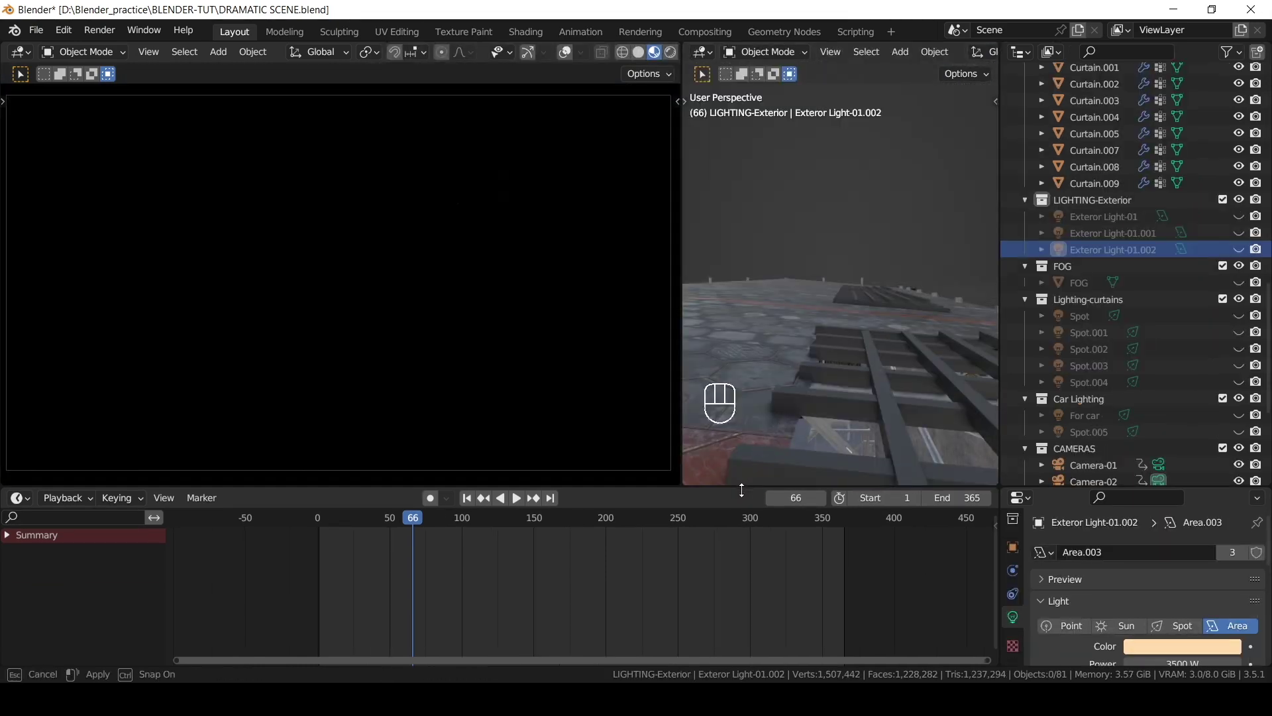
{"action": "left_click_drag", "start_coordinate": [742, 491], "coordinate": [740, 497]}
{"action": "middle_click_drag", "start_coordinate": [825, 372], "coordinate": [809, 367], "text": "shift"}
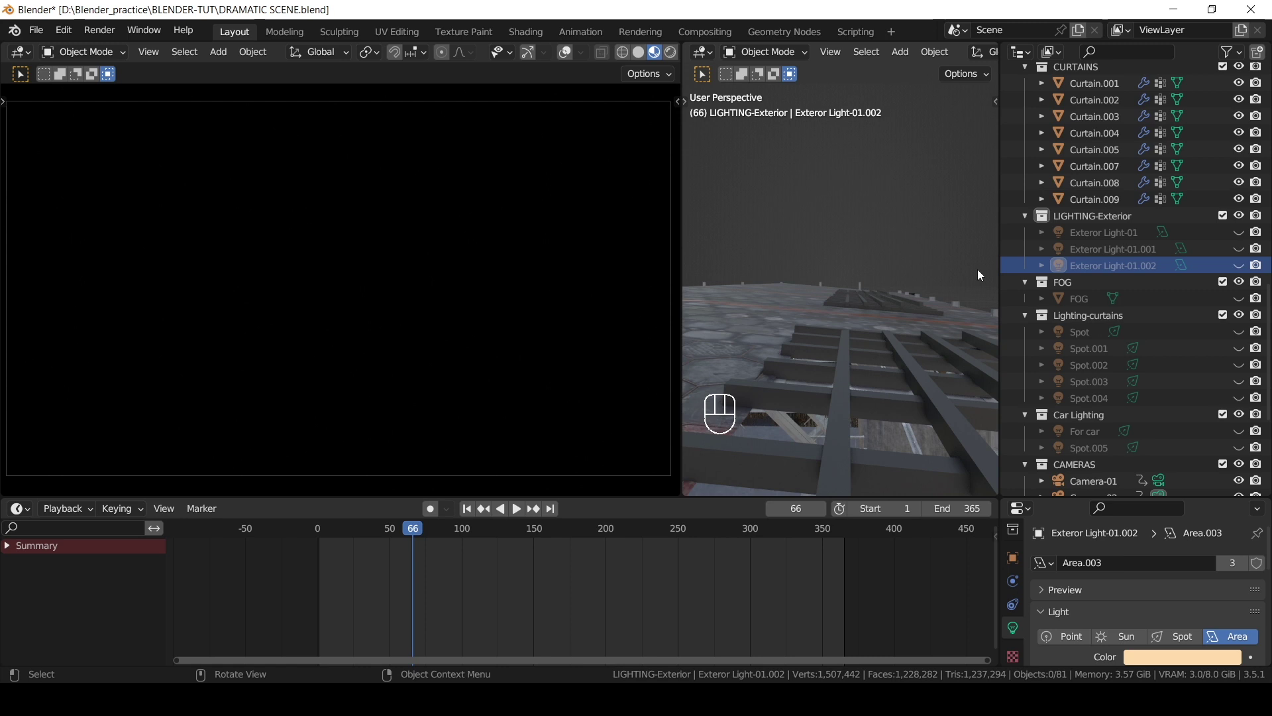
Unhide the Exteror Light-01.002 area light and frame it in the viewport
{"action": "middle_click_drag", "start_coordinate": [807, 311], "coordinate": [789, 298], "text": "shift"}
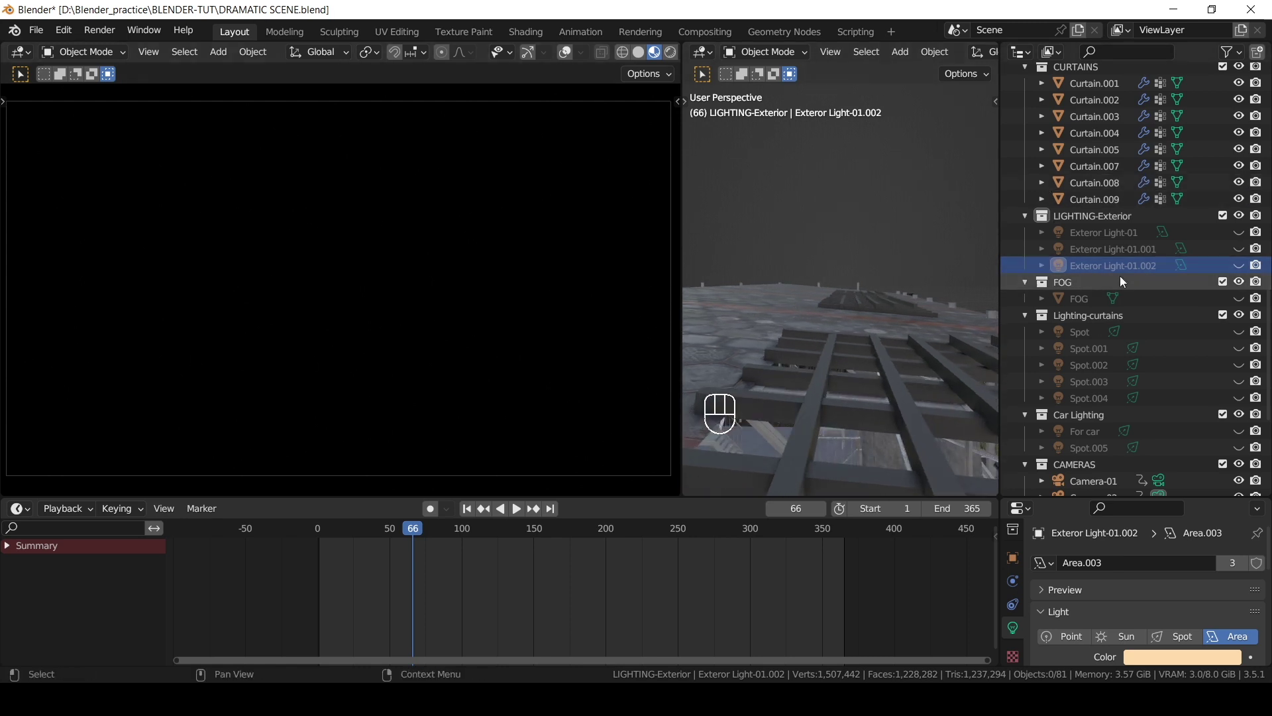
{"action": "left_click", "coordinate": [1239, 265]}
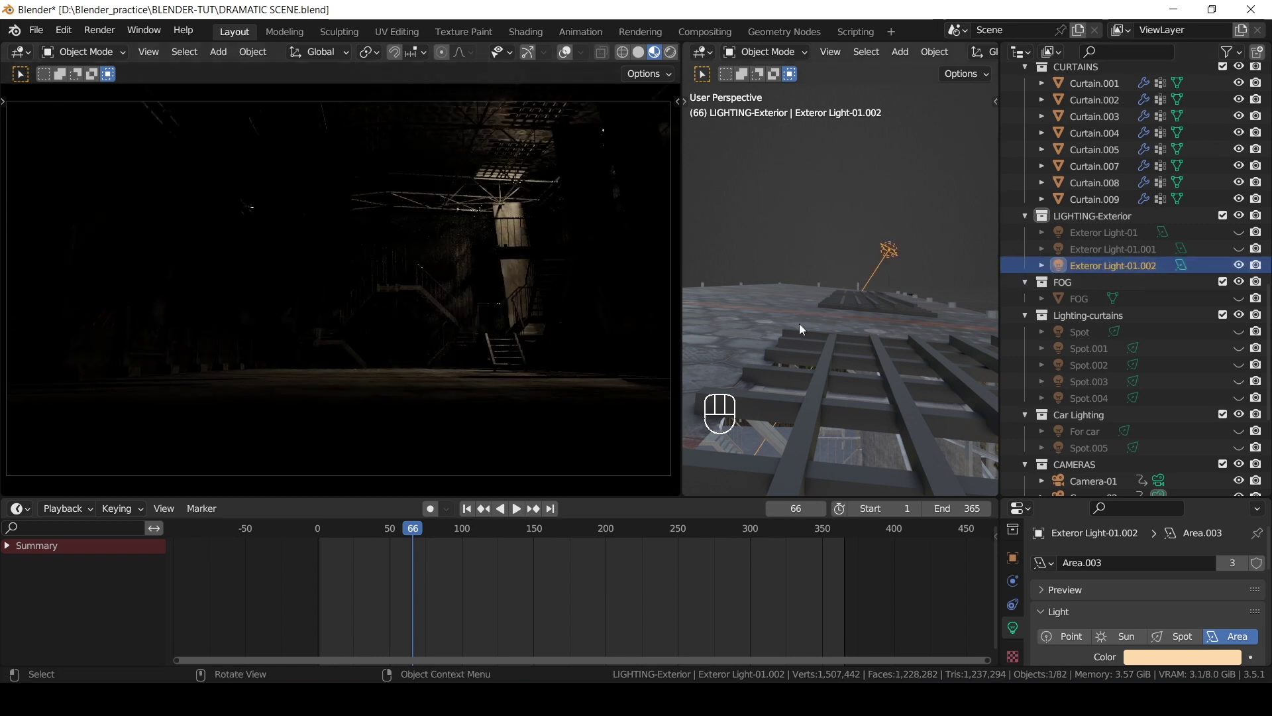
{"action": "key", "text": "KP_Decimal"}
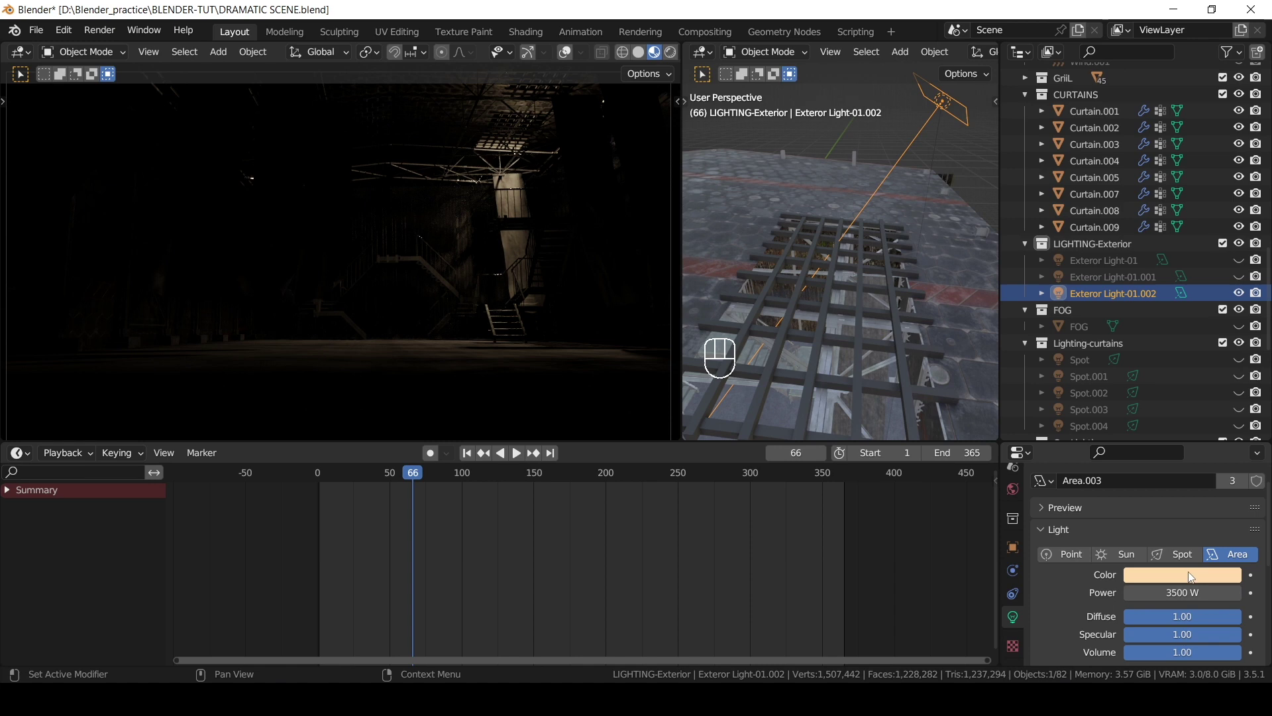
Check the Exteror Light-01.002 power and unhide the area lights Exteror Light-01.001 and Exteror Light-01
{"action": "left_click", "coordinate": [1190, 577]}
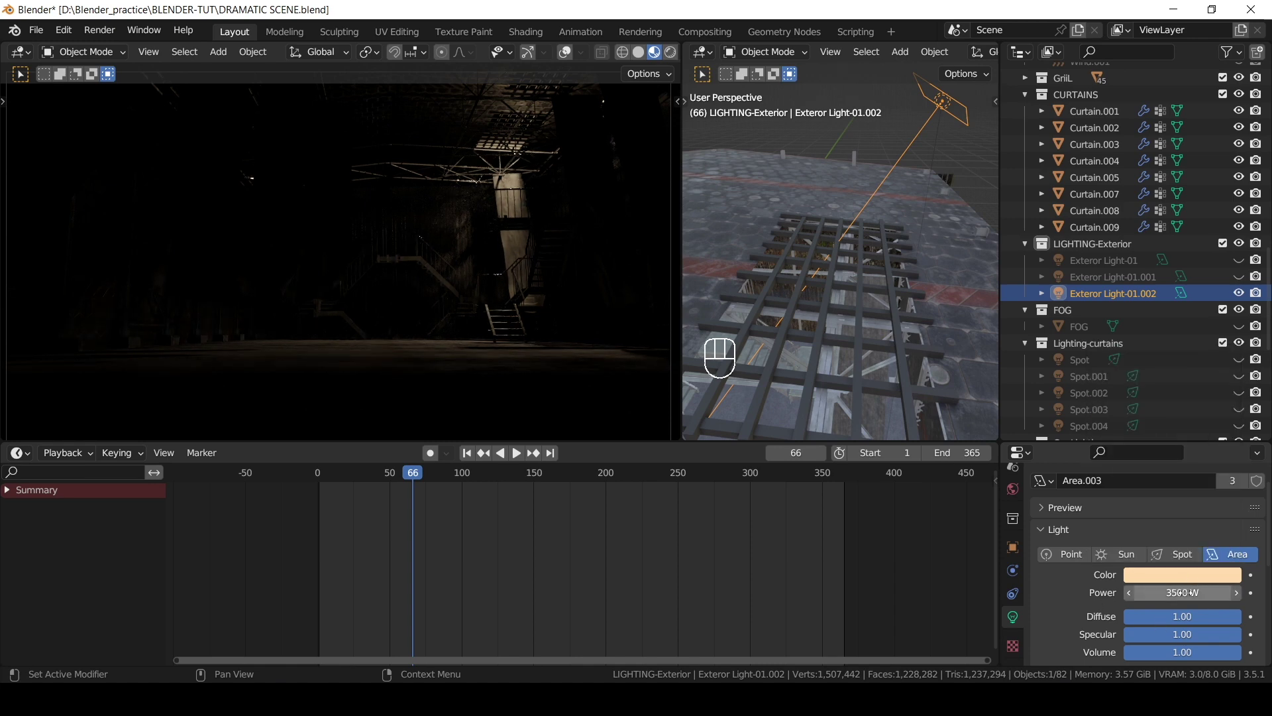
{"action": "left_click", "coordinate": [1239, 277]}
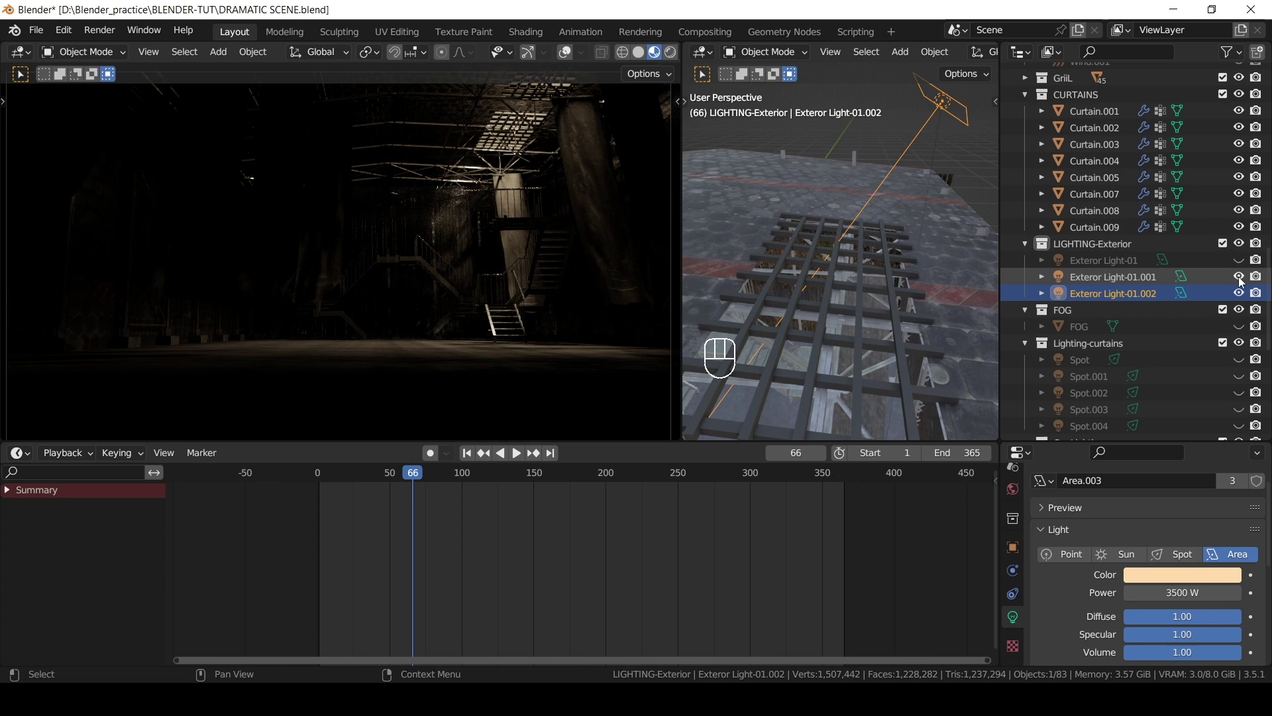
{"action": "left_click", "coordinate": [1239, 261]}
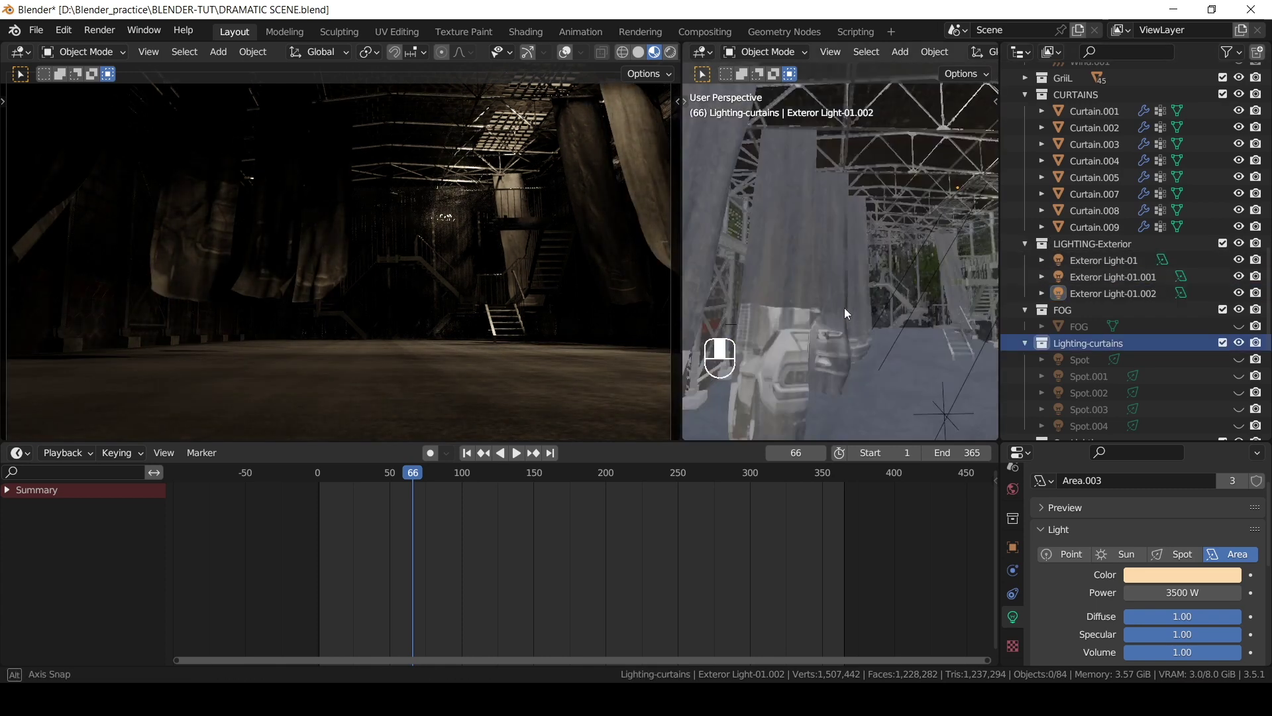
Unhide the curtain spotlight Spot.001 and select it to show its colour and power settings
{"action": "middle_click_drag", "start_coordinate": [844, 307], "coordinate": [873, 273]}
{"action": "scroll", "coordinate": [873, 273], "scroll_direction": "up", "scroll_amount": 3}
{"action": "left_click", "coordinate": [1239, 375]}
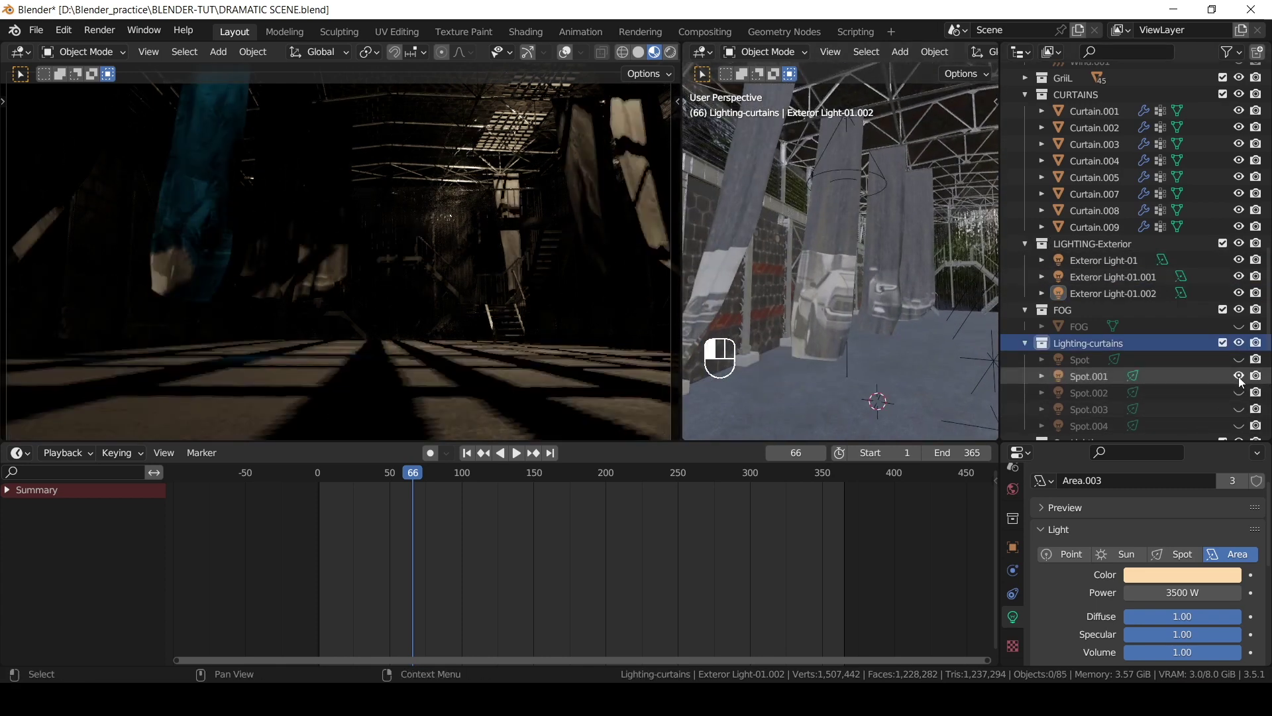
{"action": "left_click", "coordinate": [1075, 375]}
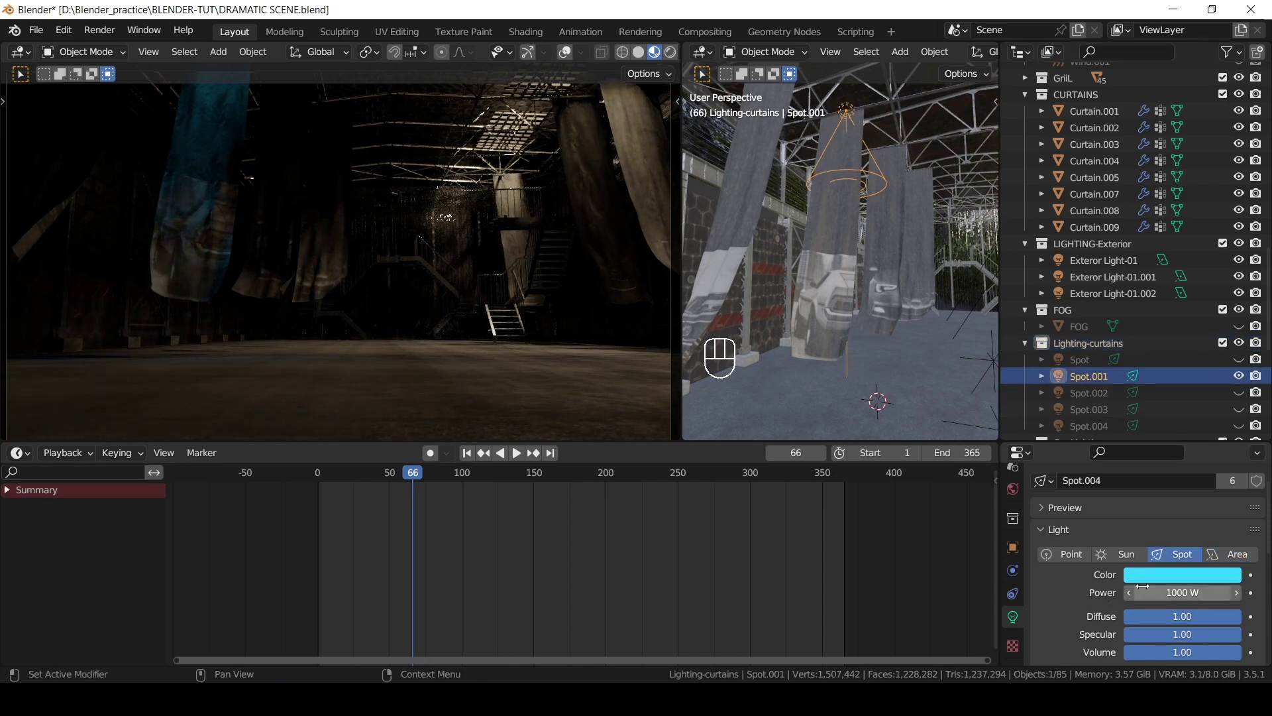
{"action": "middle_click_drag", "start_coordinate": [873, 302], "coordinate": [817, 253]}
{"action": "scroll", "coordinate": [778, 285], "scroll_direction": "down", "scroll_amount": 3}
Unhide the remaining curtain spotlights Spot.002, Spot.003, Spot.004 and Spot
{"action": "left_click", "coordinate": [1238, 393]}
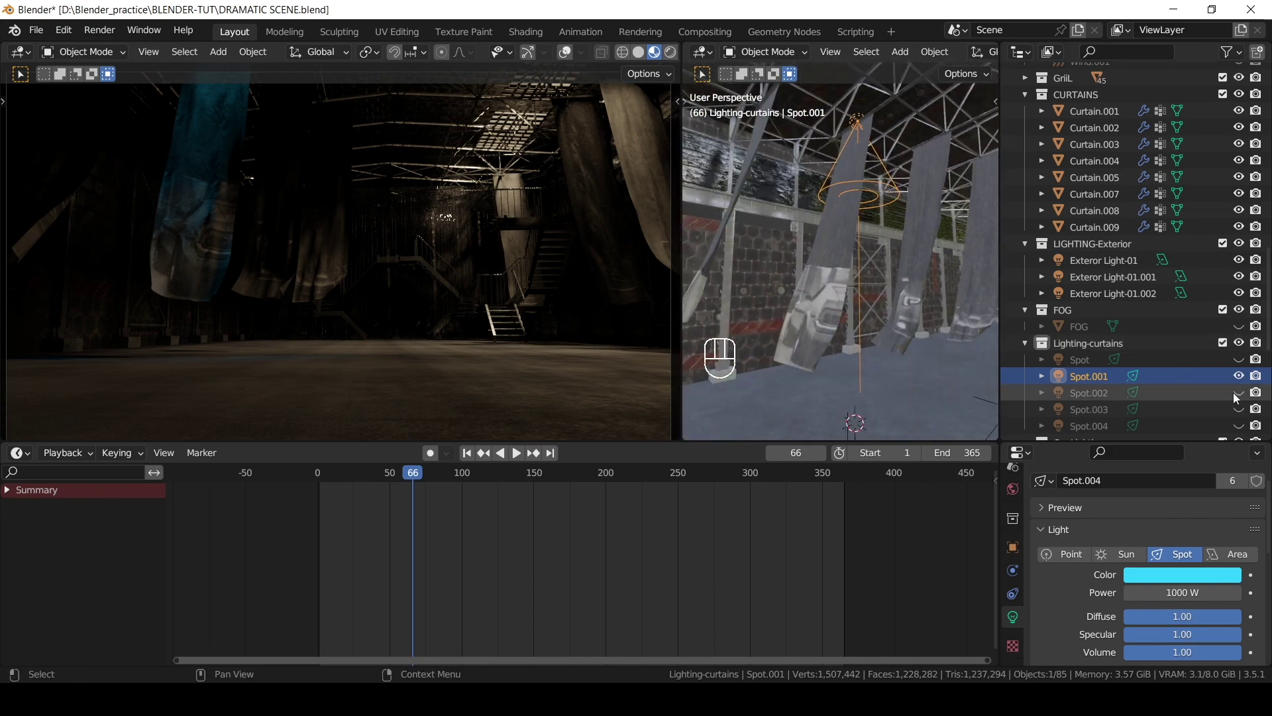
{"action": "left_click", "coordinate": [1238, 409]}
{"action": "left_click", "coordinate": [1240, 426]}
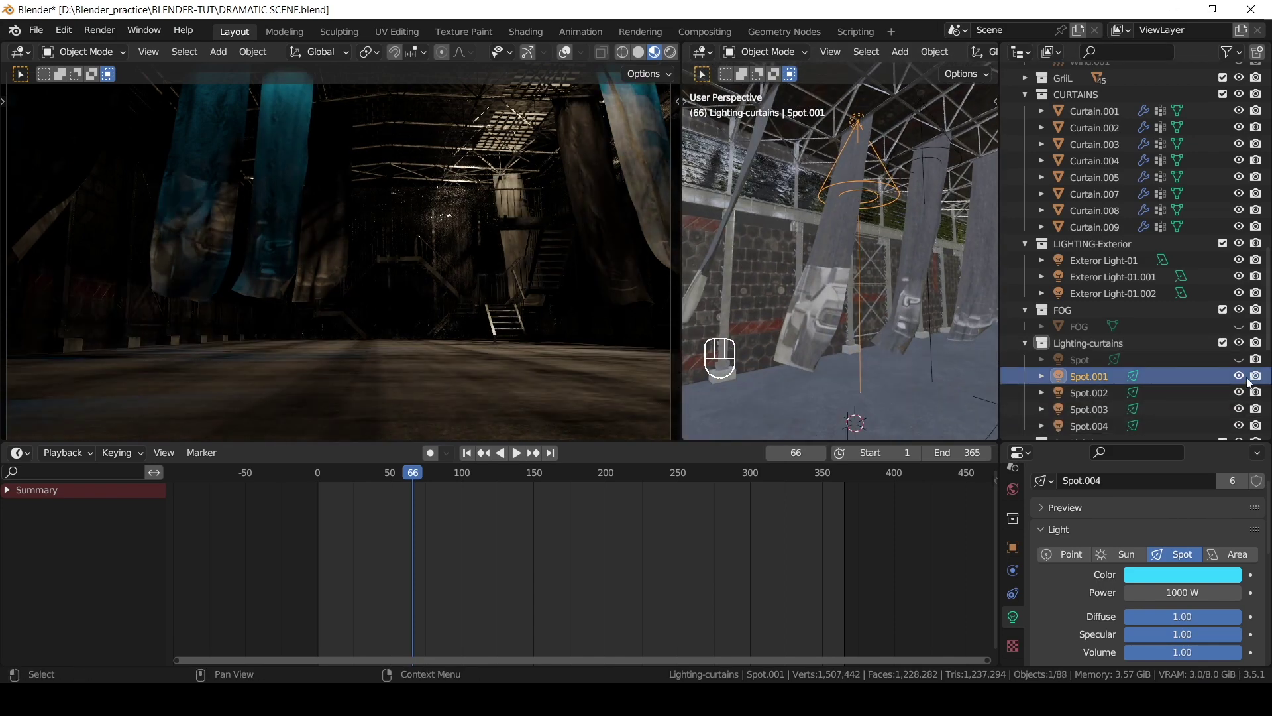
{"action": "left_click", "coordinate": [1240, 360]}
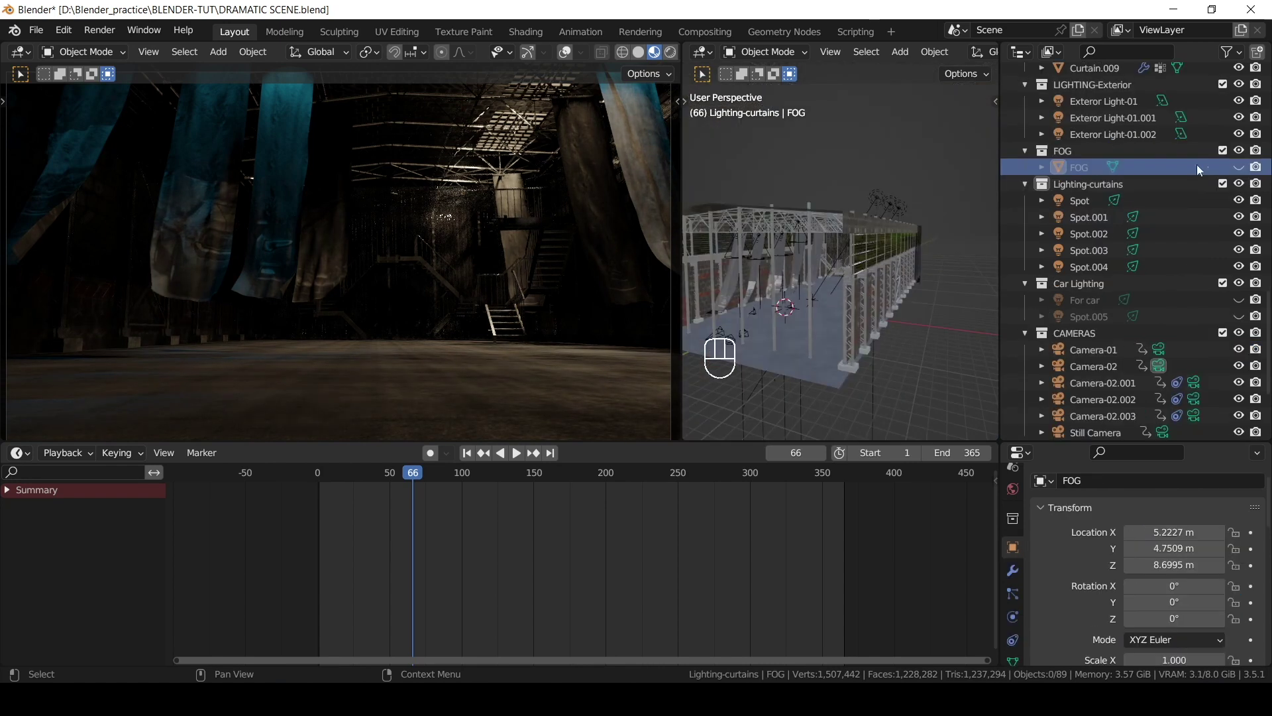
Unhide the FOG cube and look over how it encloses the warehouse
{"action": "left_click", "coordinate": [1238, 167]}
{"action": "scroll", "coordinate": [961, 223], "scroll_direction": "down", "scroll_amount": 4}
{"action": "scroll", "coordinate": [907, 238], "scroll_direction": "up", "scroll_amount": 5}
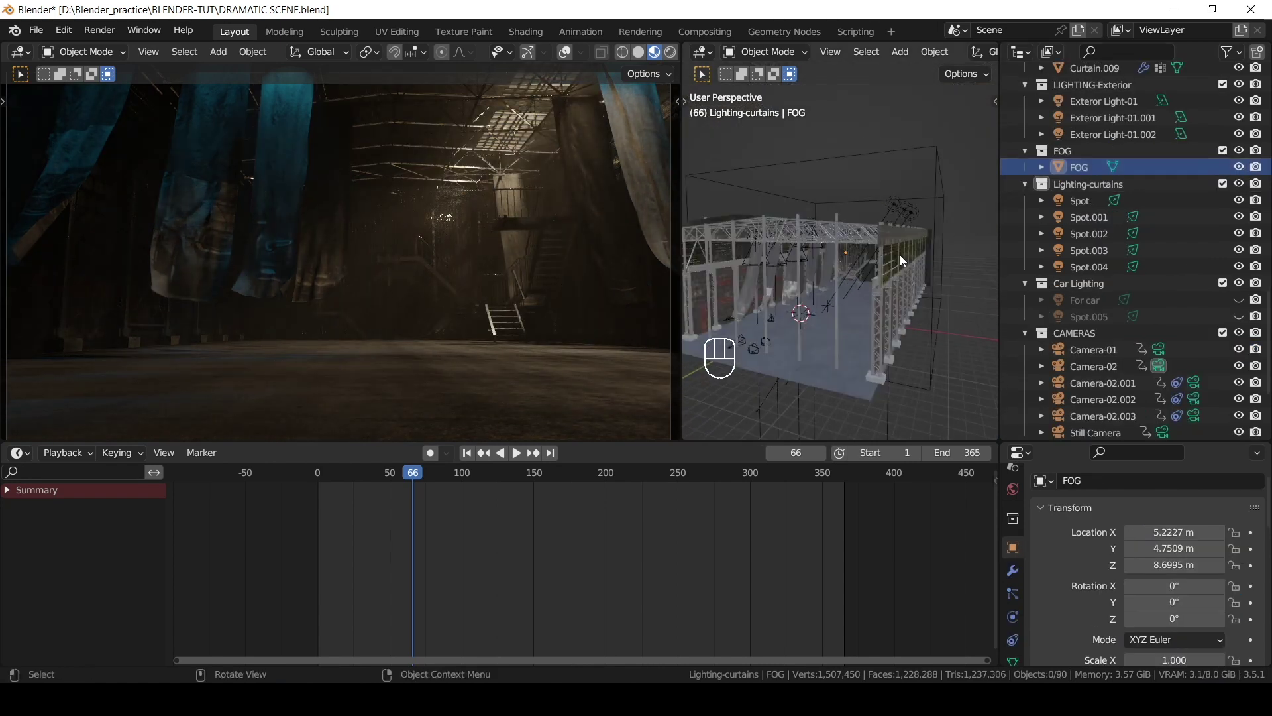
{"action": "middle_click_drag", "start_coordinate": [889, 221], "coordinate": [912, 318]}
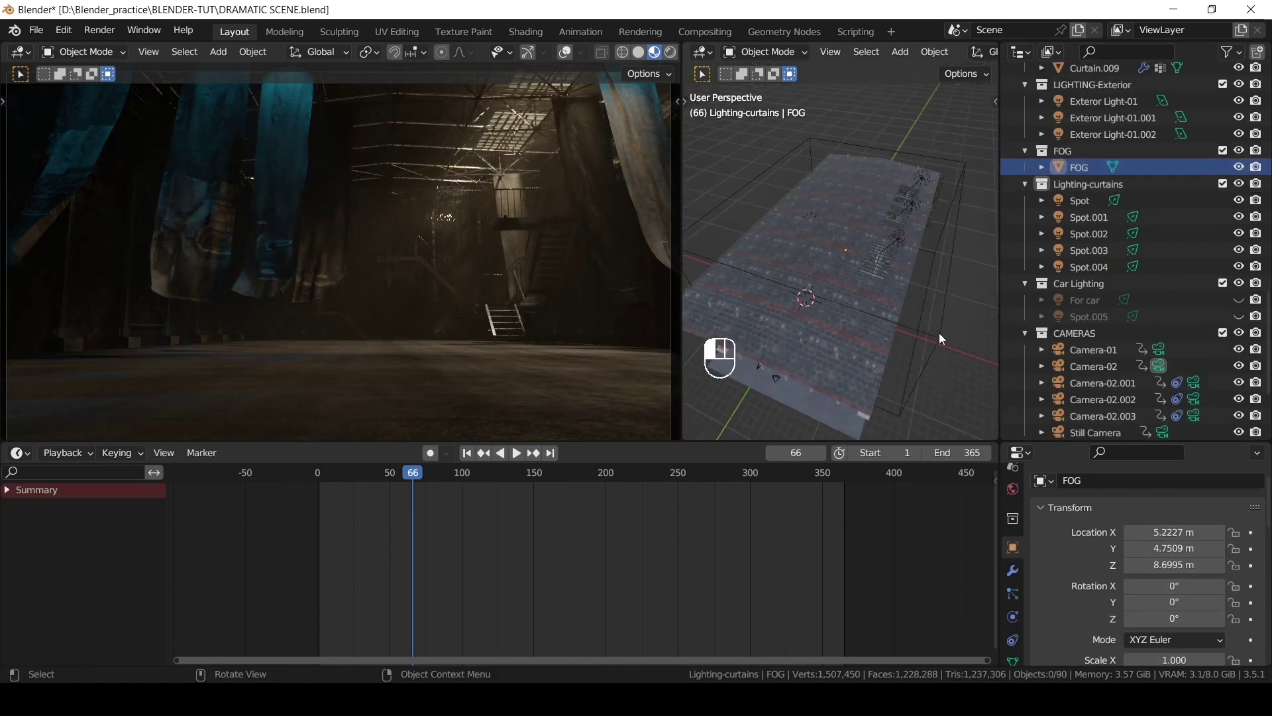
Select the FOG cube and examine its Principled Volume material in the shader editor
{"action": "left_click", "coordinate": [939, 334]}
{"action": "middle_click_drag", "start_coordinate": [522, 499], "coordinate": [532, 473], "text": "shift"}
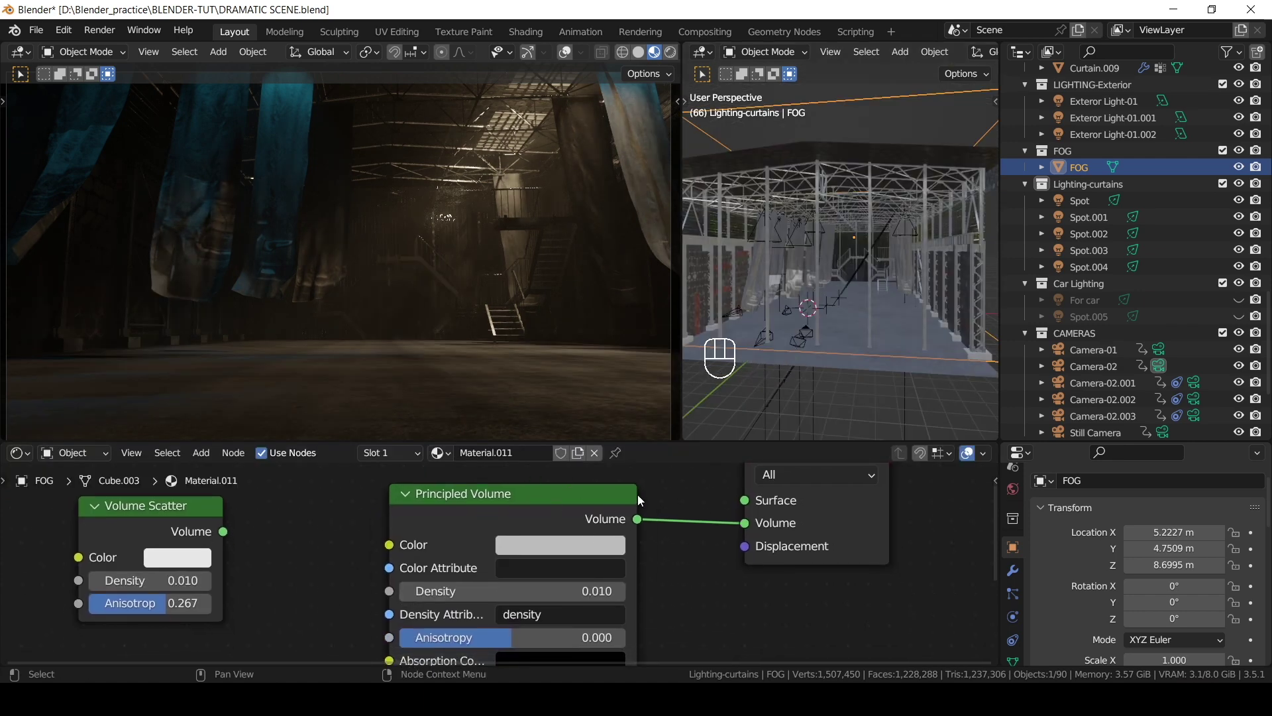
{"action": "left_click_drag", "start_coordinate": [683, 442], "coordinate": [683, 347]}
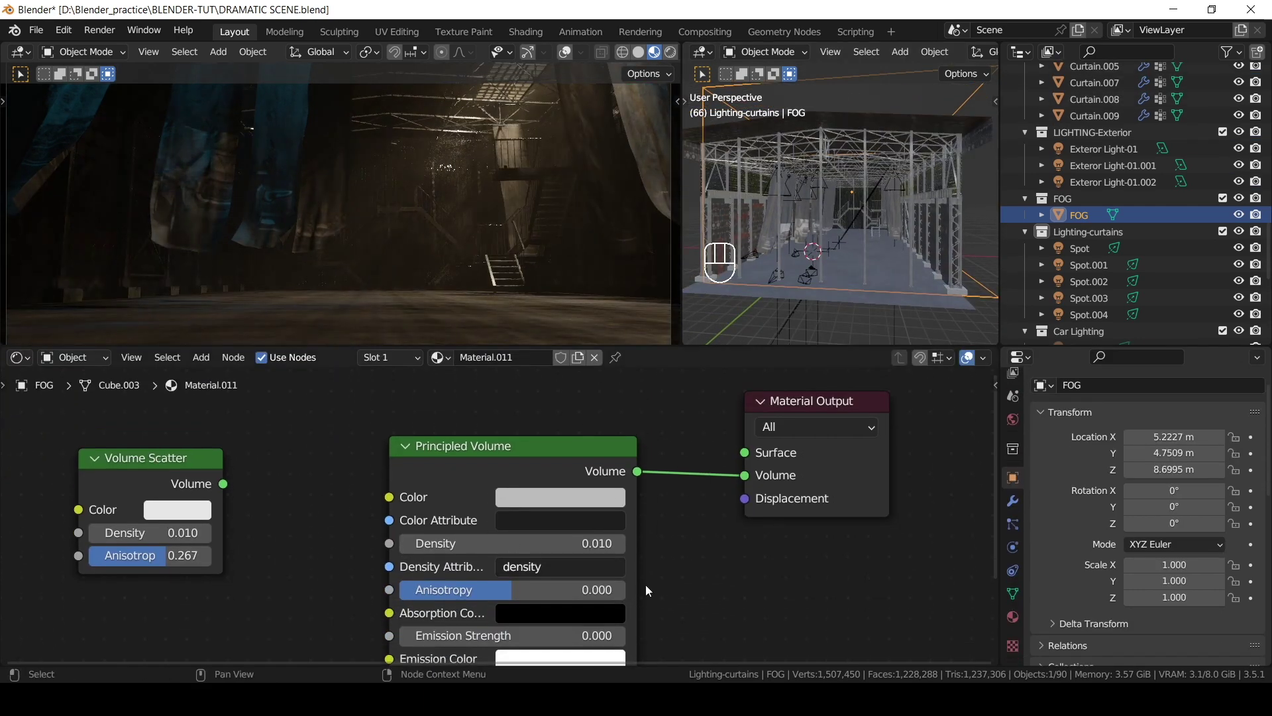
{"action": "scroll", "coordinate": [667, 500], "scroll_direction": "down", "scroll_amount": 2}
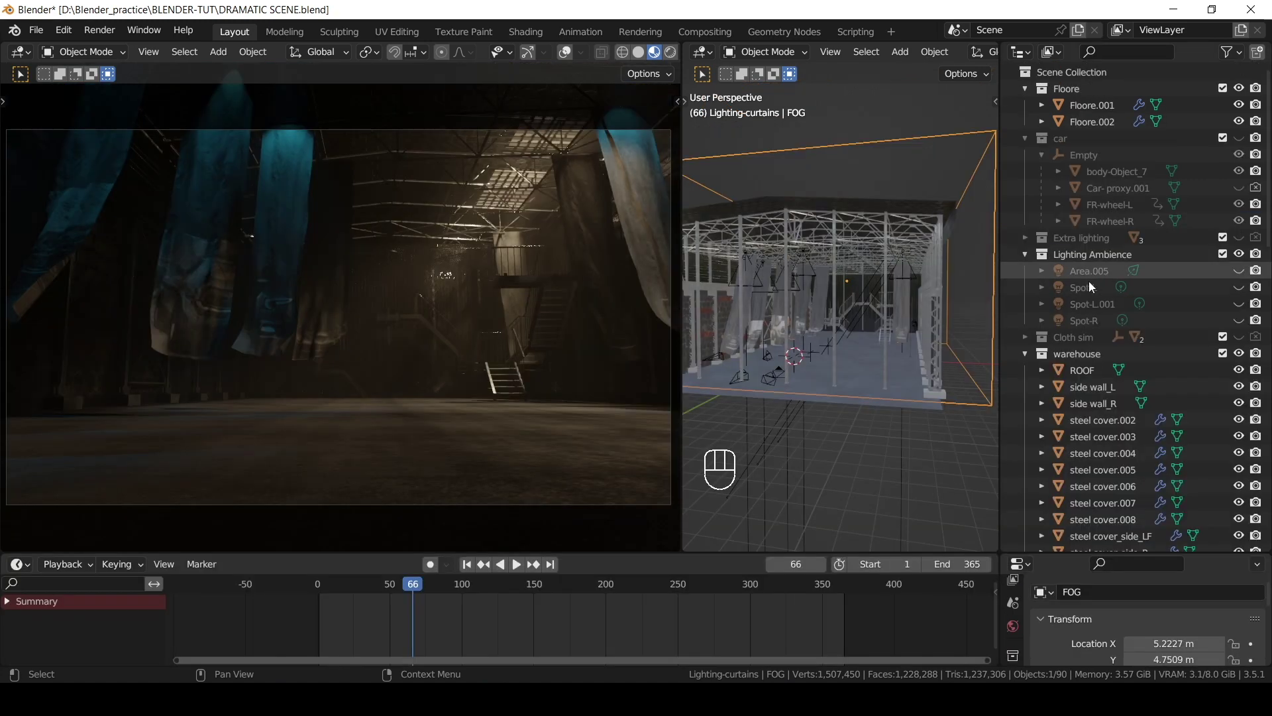
Unhide the Lighting Ambience lights, toggle that collection's visibility to compare its effect, and unhide the car collection
{"action": "left_click", "coordinate": [1238, 287]}
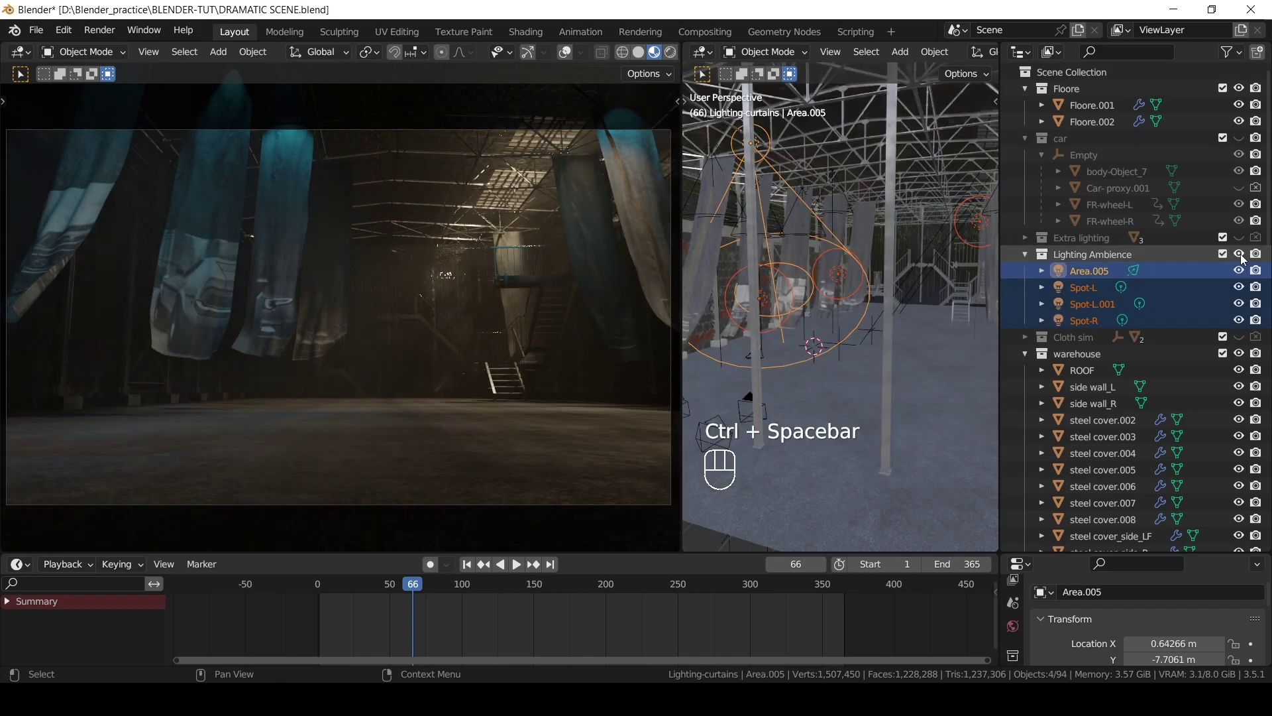
{"action": "left_click", "coordinate": [1239, 254]}
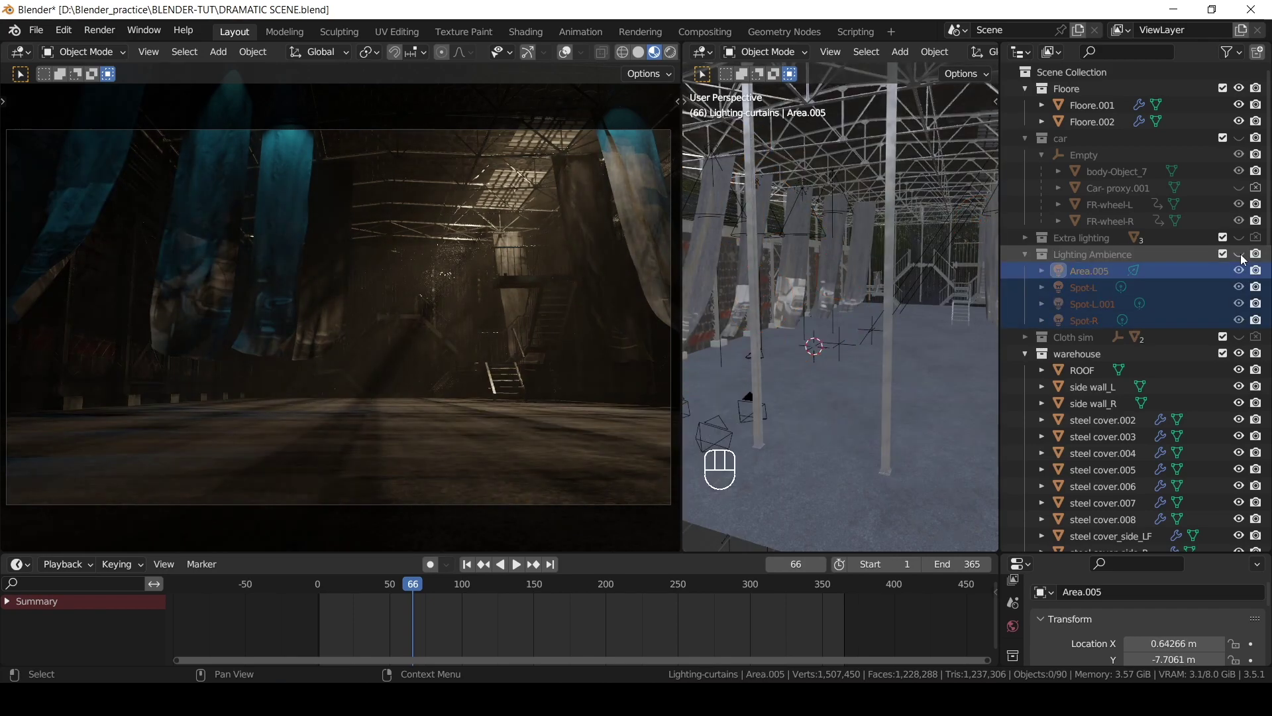
{"action": "left_click", "coordinate": [1240, 255]}
{"action": "left_click", "coordinate": [1241, 256]}
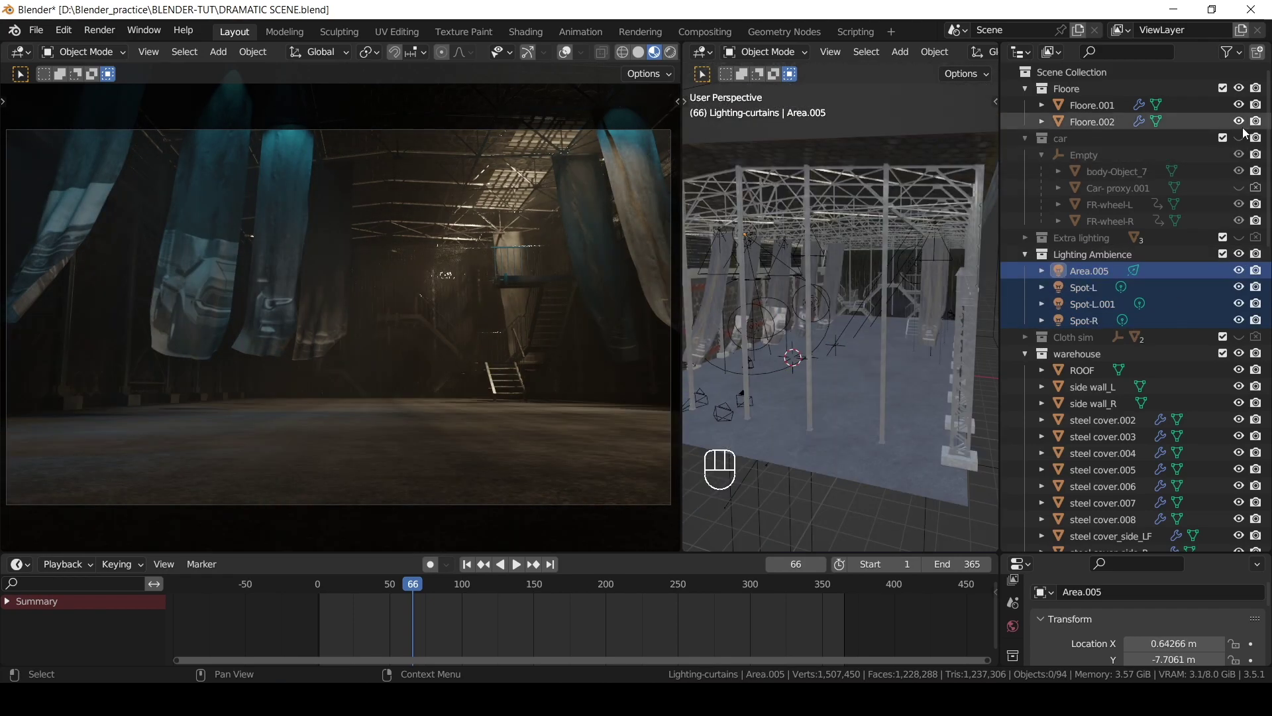
{"action": "left_click", "coordinate": [1239, 137]}
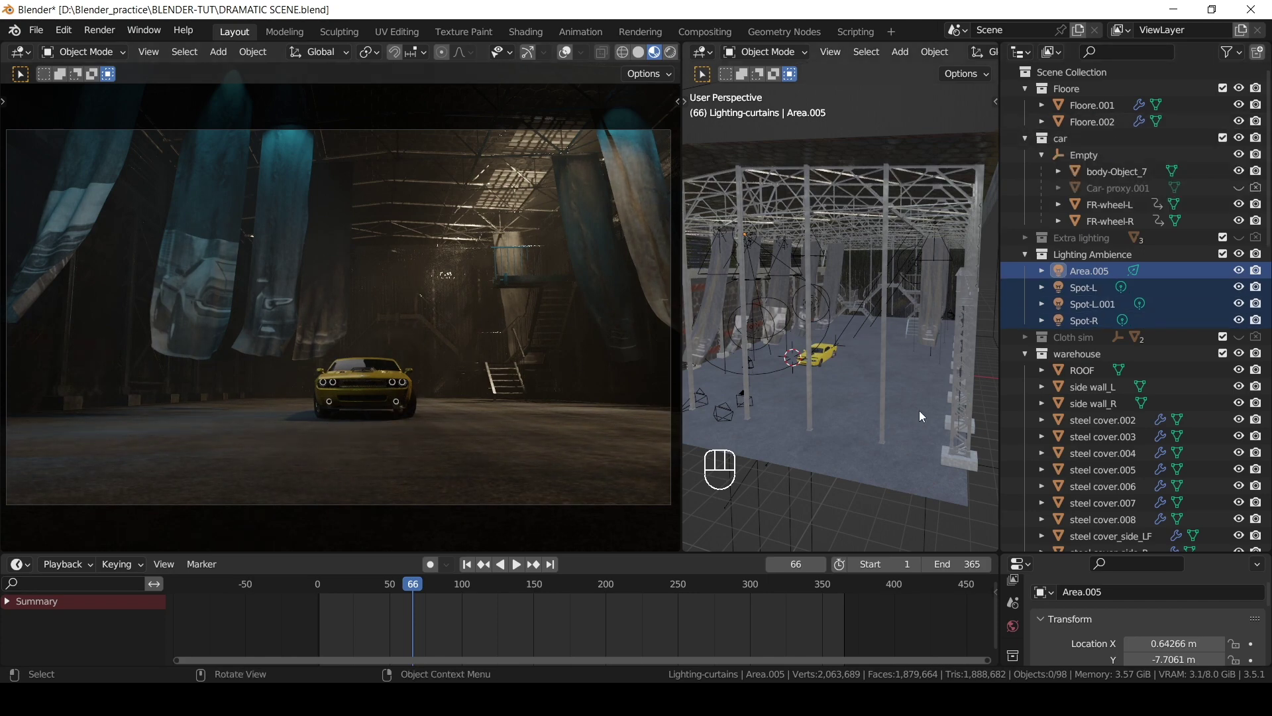
Unhide the For car and Spot.005 lights and inspect their placement around the car in a maximized viewport
{"action": "scroll", "coordinate": [1097, 309], "scroll_direction": "down", "scroll_amount": 10}
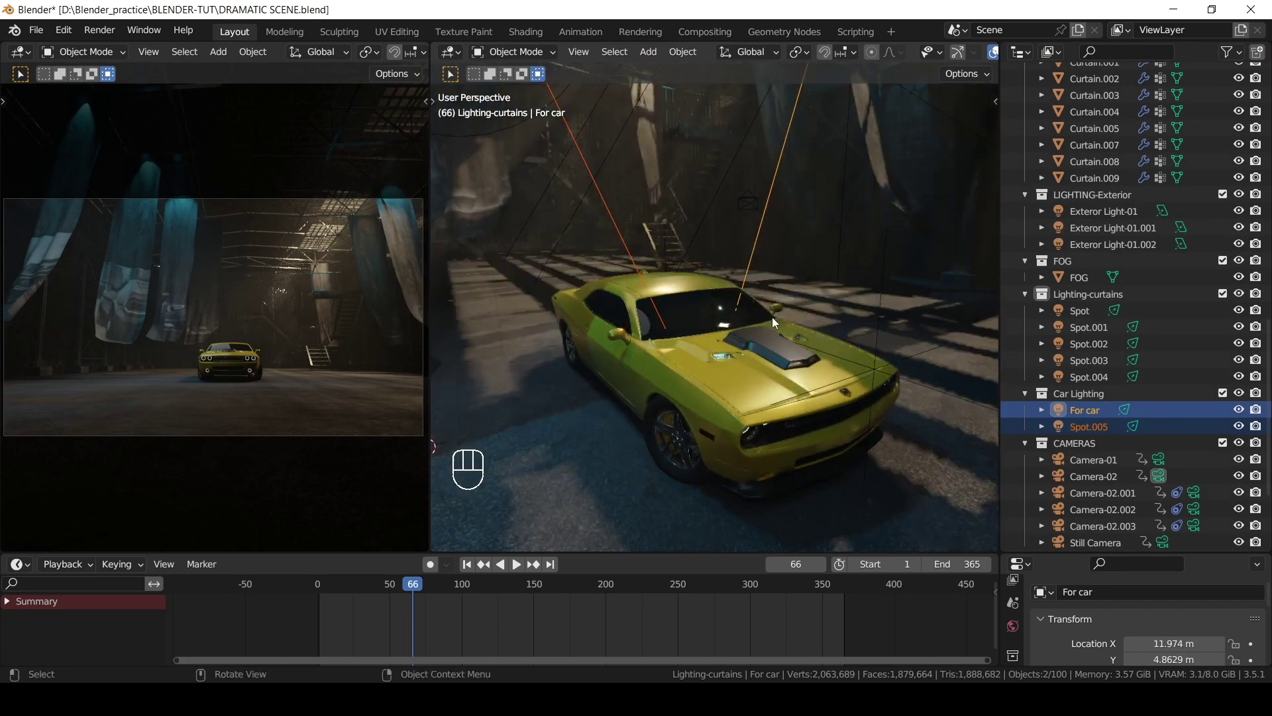
{"action": "middle_click_drag", "start_coordinate": [772, 316], "coordinate": [685, 374], "text": "shift"}
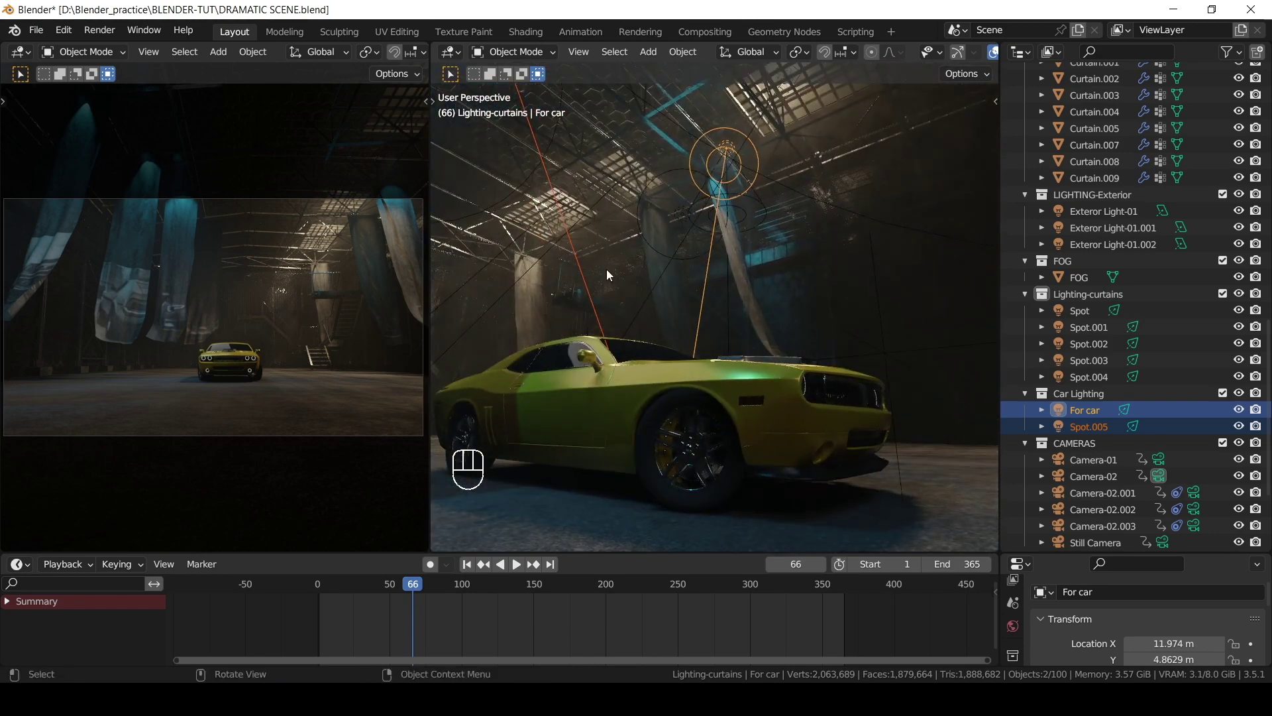
{"action": "key", "text": "ctrl+space"}
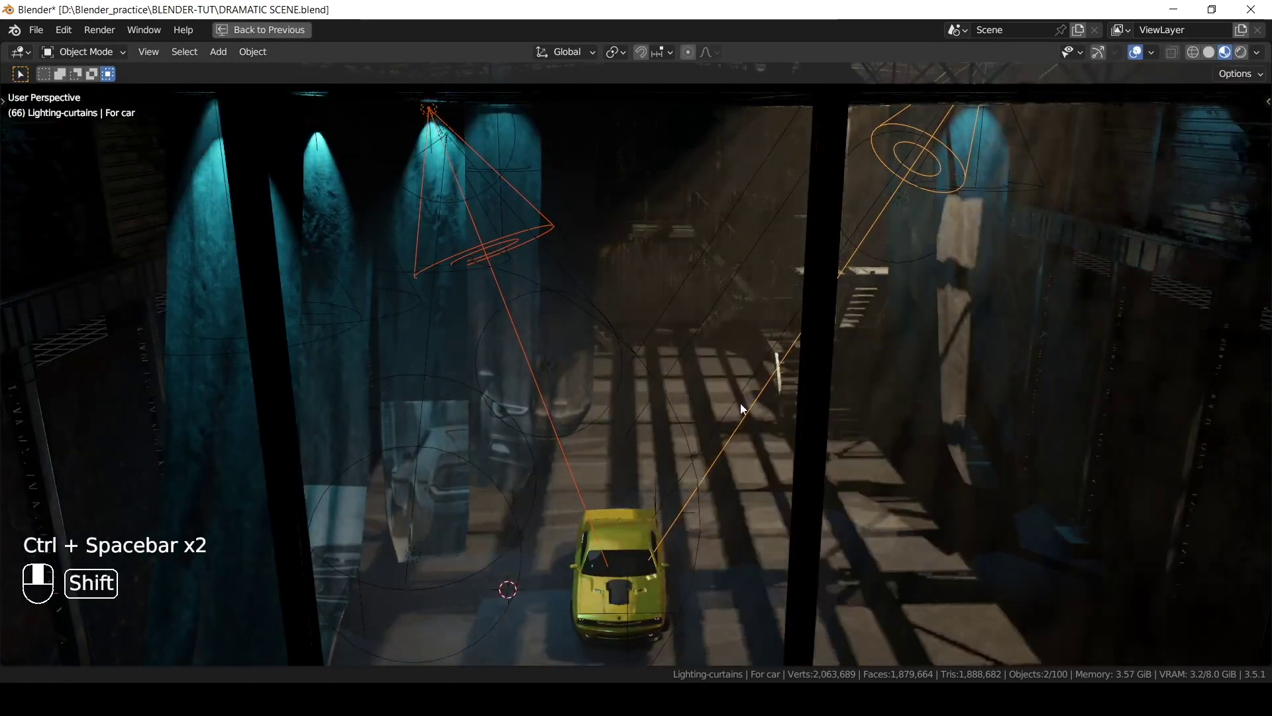
{"action": "middle_click_drag", "start_coordinate": [741, 403], "coordinate": [741, 361], "text": "shift"}
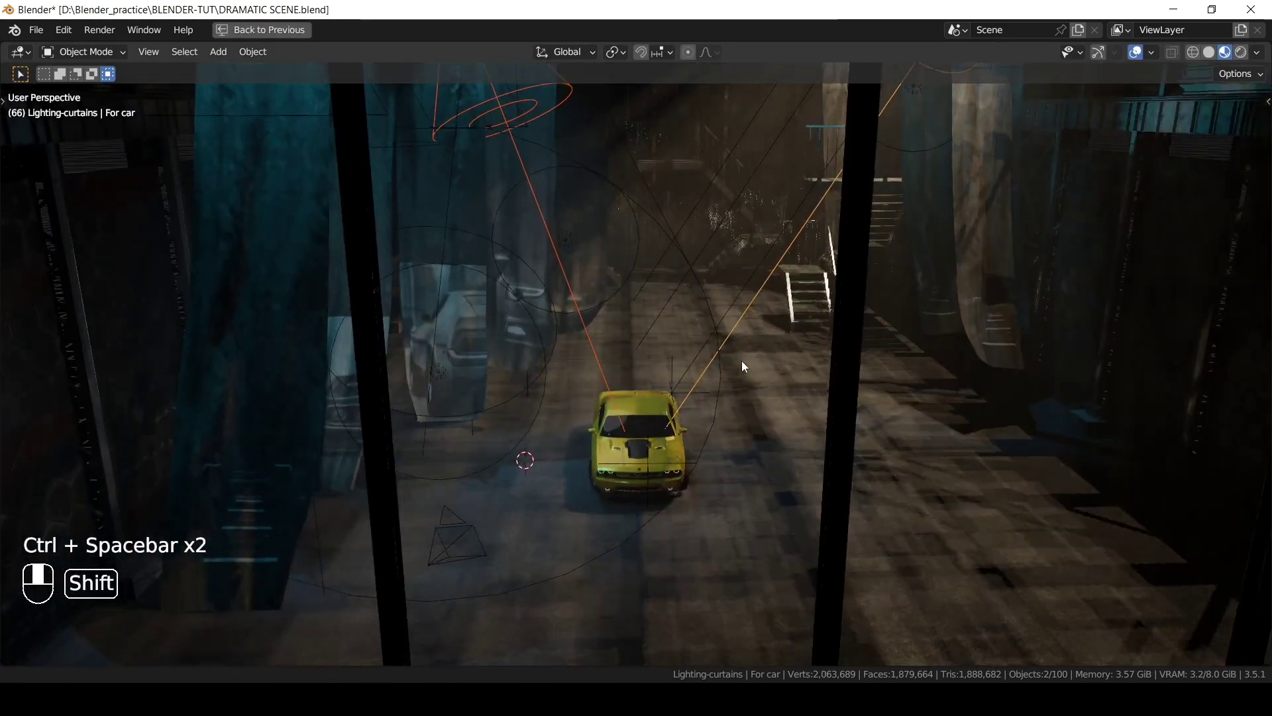
{"action": "key", "text": "ctrl+space"}
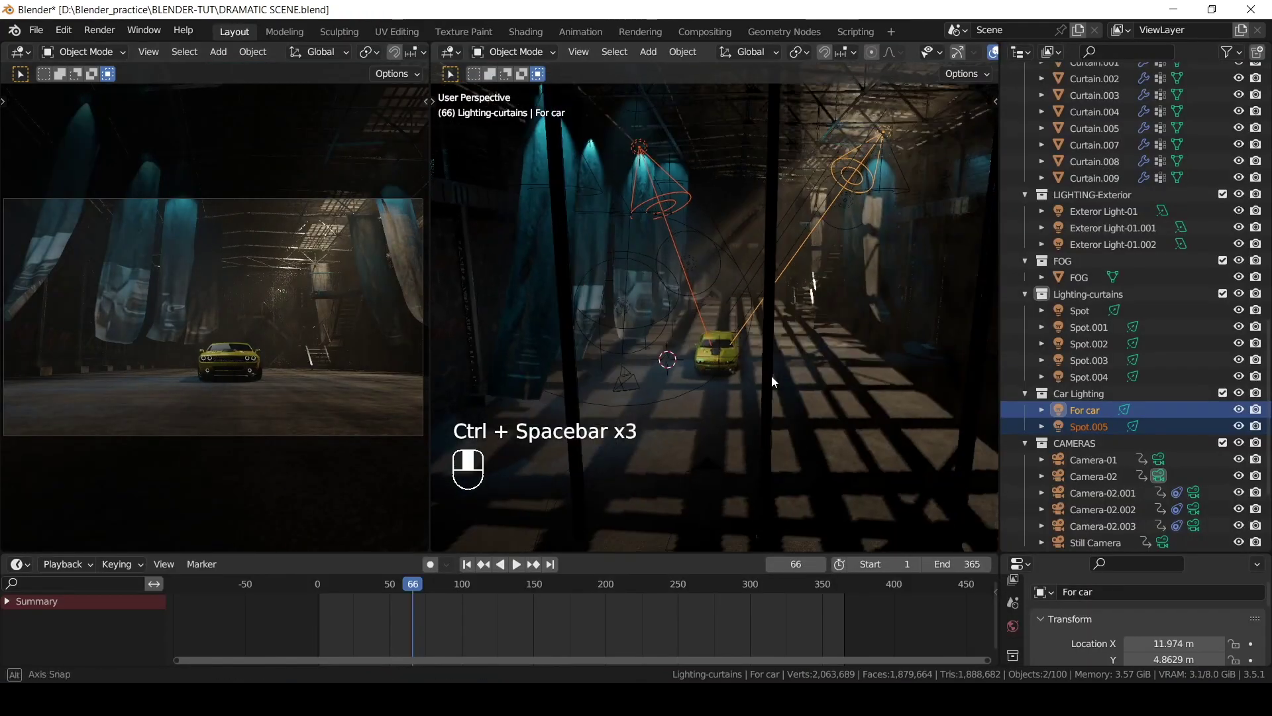
{"action": "middle_click_drag", "start_coordinate": [796, 410], "coordinate": [809, 335], "text": "ctrl"}
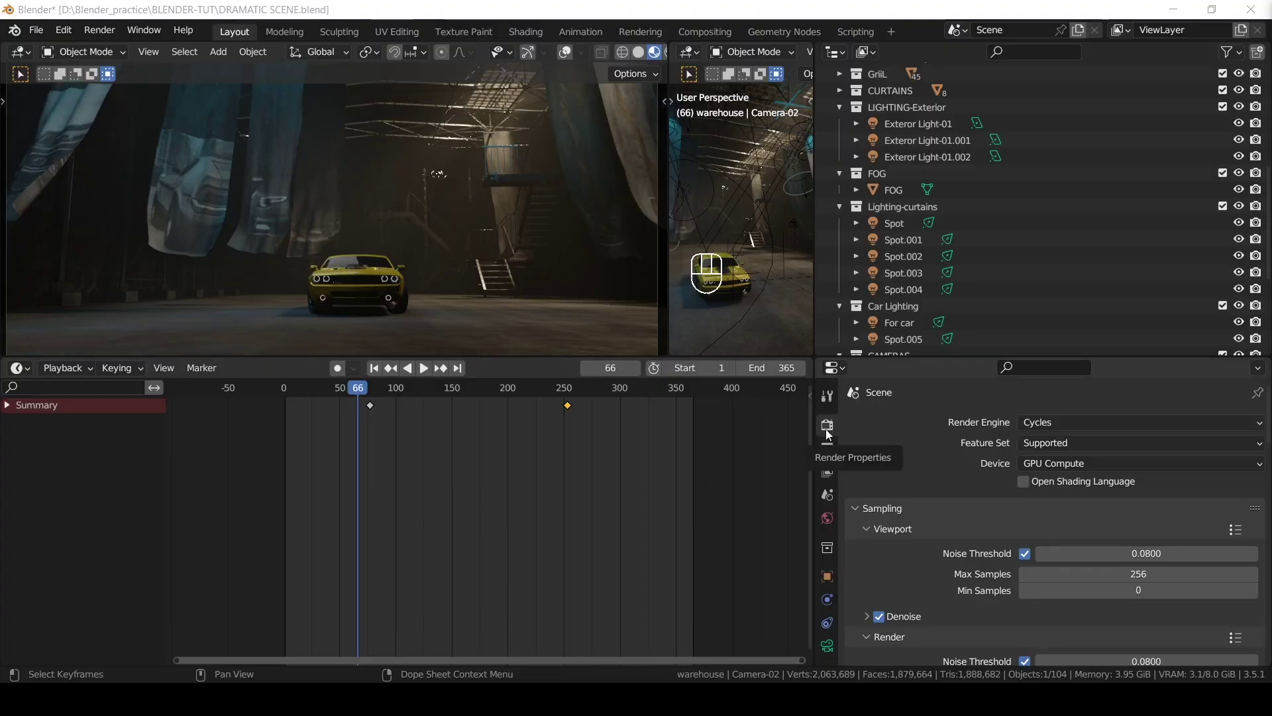
Switch the render engine to Eevee and set the render samples to 128
{"action": "left_click", "coordinate": [1080, 424]}
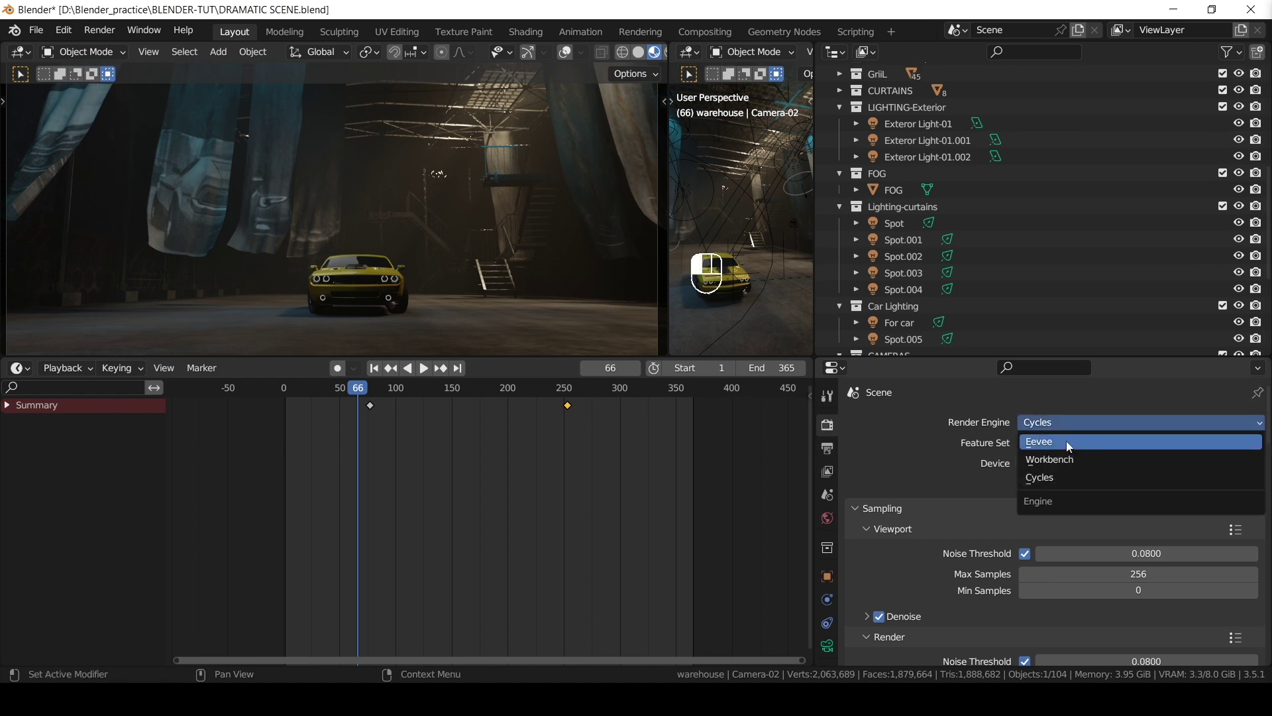
{"action": "left_click", "coordinate": [1067, 440]}
{"action": "left_click", "coordinate": [1146, 538]}
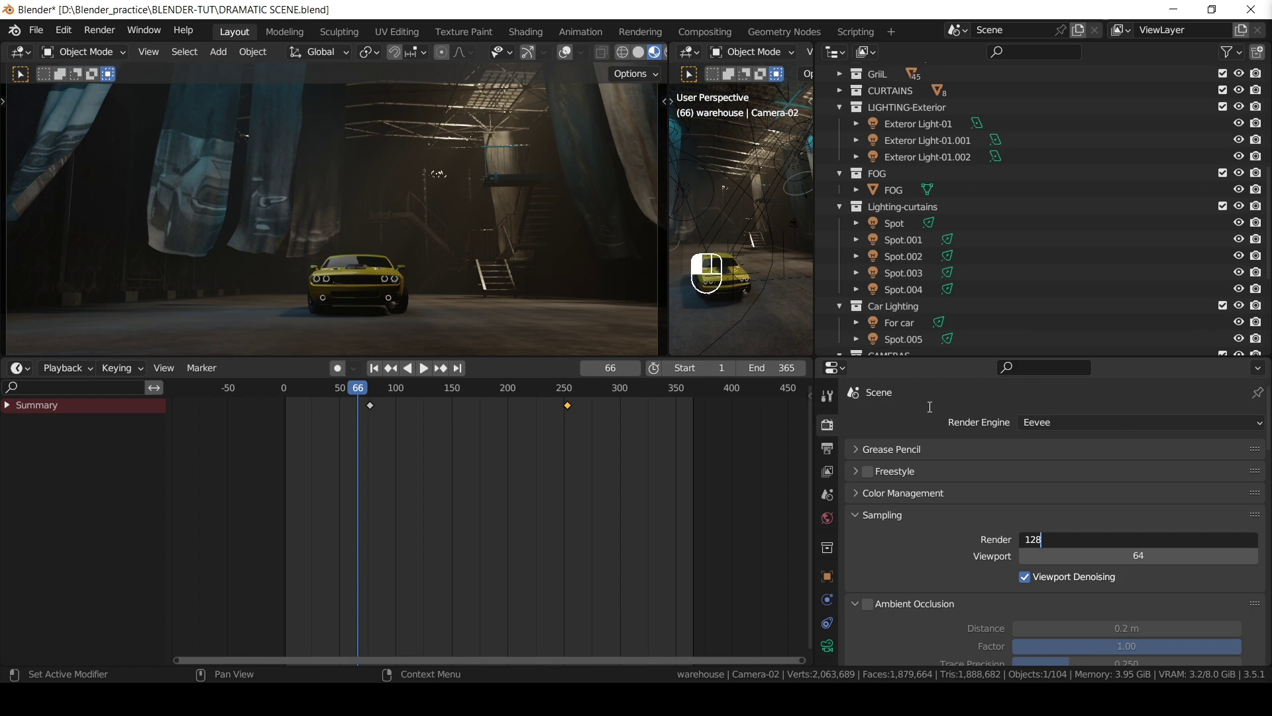
{"action": "key", "text": "Return"}
Enable Ambient Occlusion and Screen Space Reflections for the Eevee render
{"action": "scroll", "coordinate": [920, 570], "scroll_direction": "down", "scroll_amount": 1}
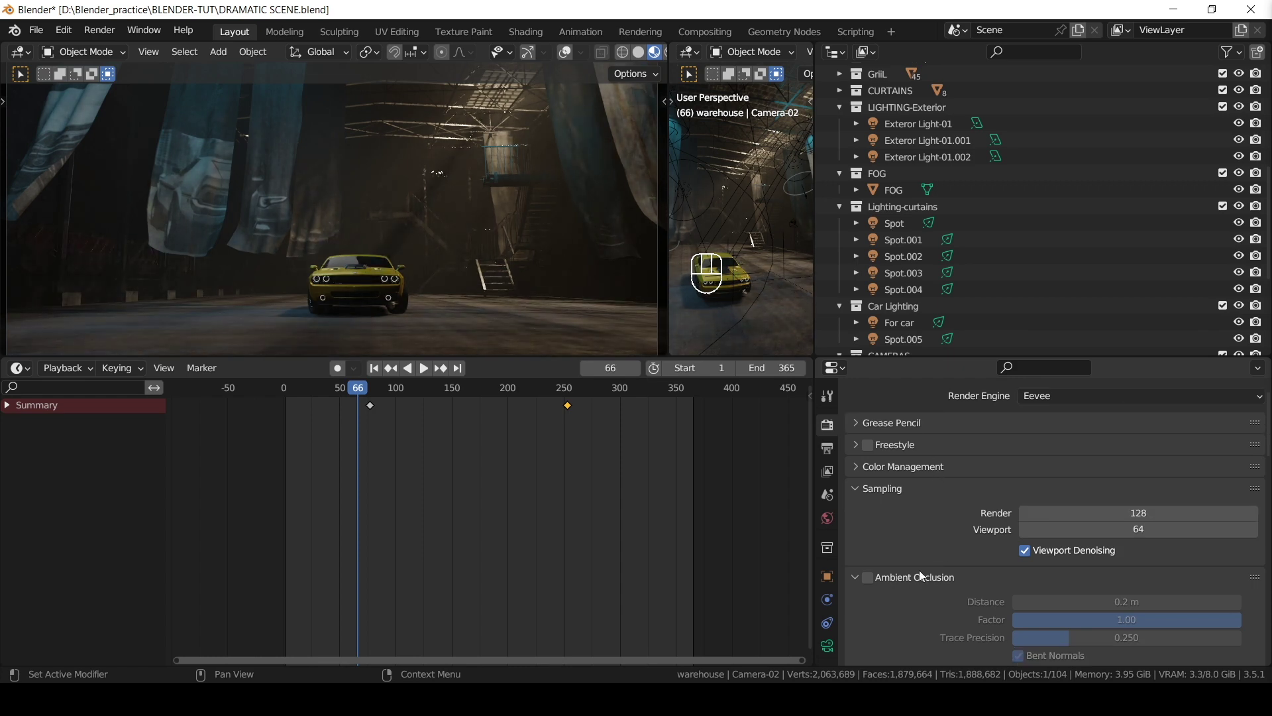
{"action": "left_click", "coordinate": [868, 578]}
{"action": "scroll", "coordinate": [929, 547], "scroll_direction": "down", "scroll_amount": 10}
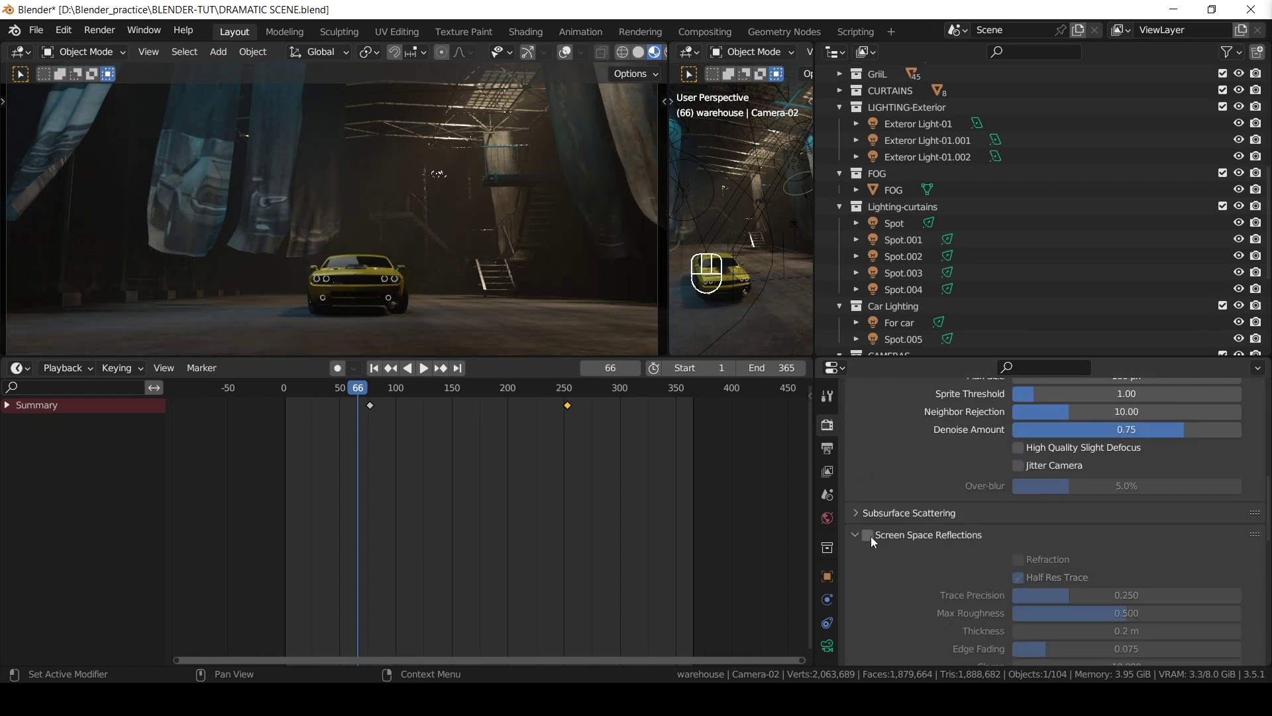
{"action": "left_click", "coordinate": [869, 535]}
Set the shadow cascade size to 2048 px and enable High Bit Depth shadows
{"action": "scroll", "coordinate": [869, 524], "scroll_direction": "down", "scroll_amount": 7}
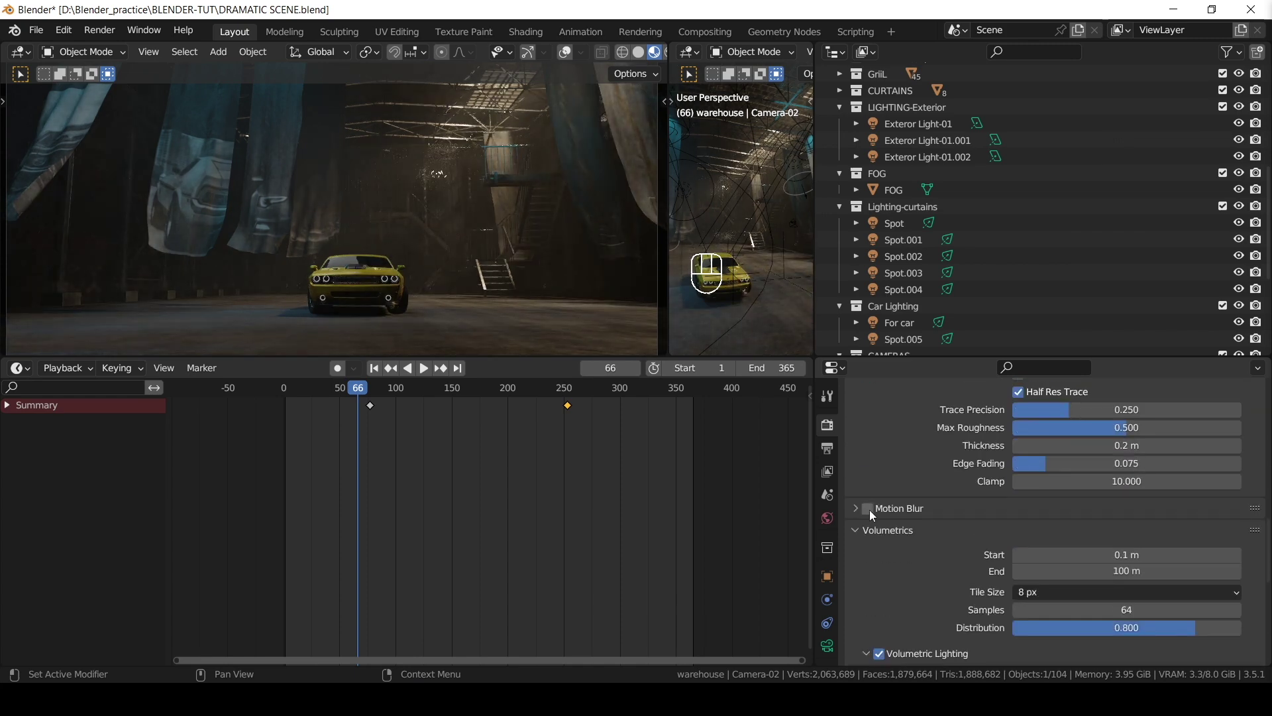
{"action": "scroll", "coordinate": [900, 500], "scroll_direction": "down", "scroll_amount": 12}
{"action": "left_click", "coordinate": [1050, 530]}
{"action": "left_click", "coordinate": [1052, 418]}
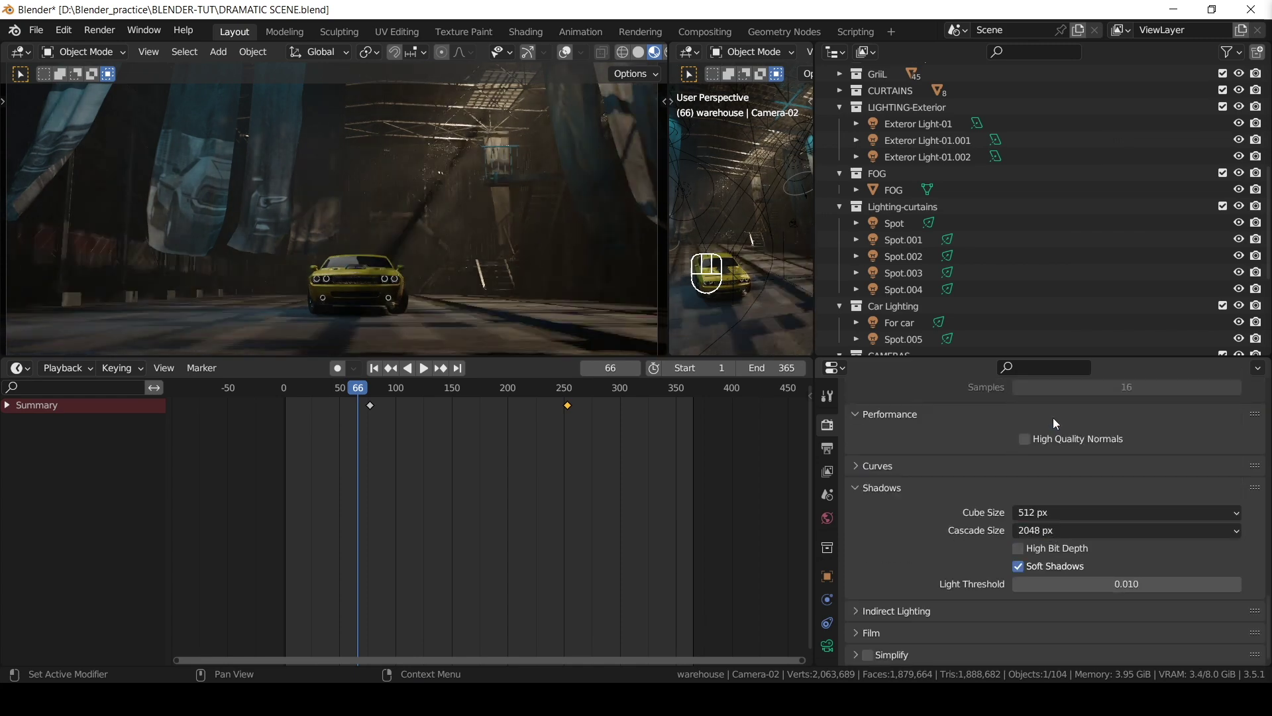
{"action": "left_click", "coordinate": [1019, 549]}
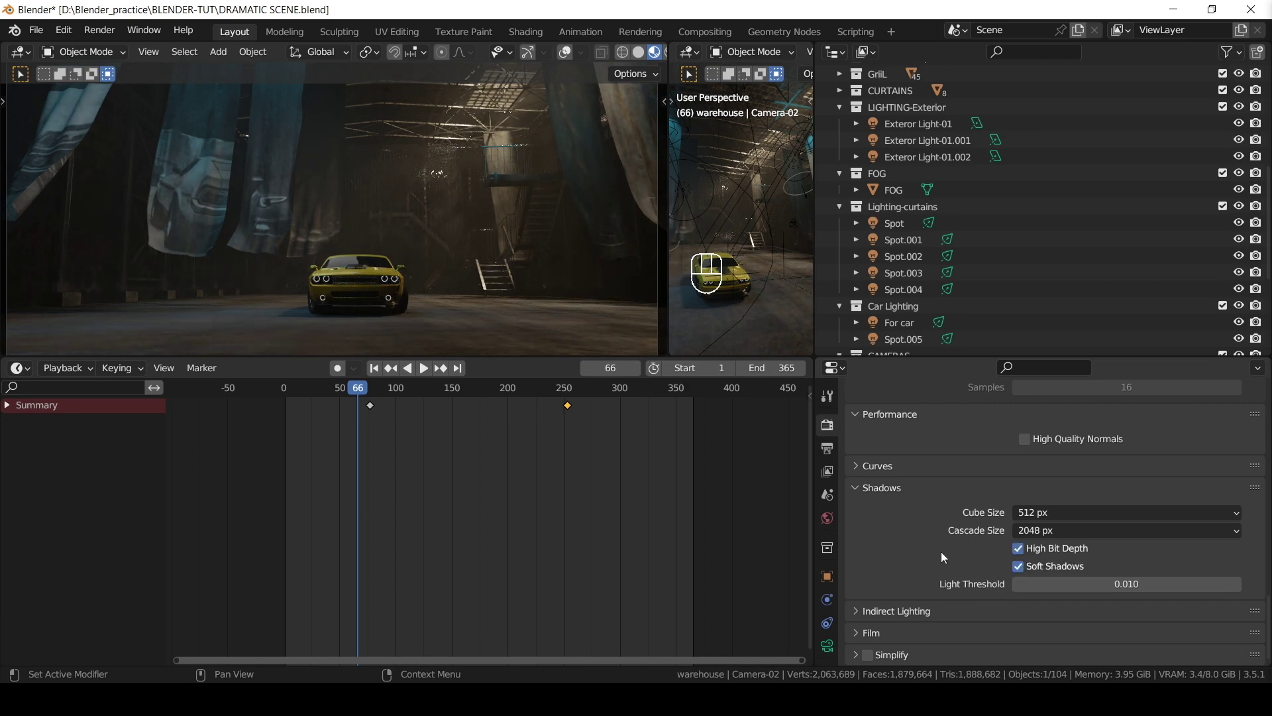
Apply the 3840 × 2160 px resolution preset to the render output
{"action": "scroll", "coordinate": [941, 551], "scroll_direction": "up", "scroll_amount": 10}
{"action": "left_click", "coordinate": [827, 449]}
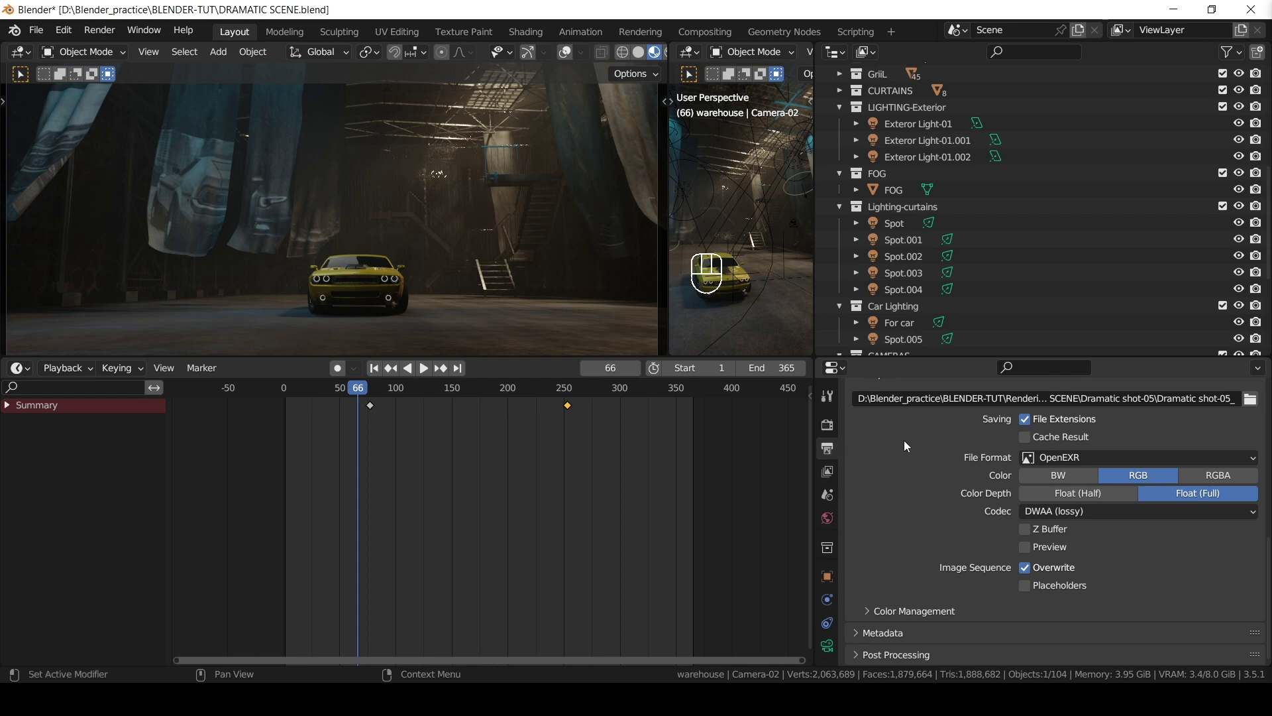
{"action": "scroll", "coordinate": [904, 440], "scroll_direction": "up", "scroll_amount": 6}
{"action": "left_click", "coordinate": [1235, 420]}
{"action": "left_click", "coordinate": [1197, 160]}
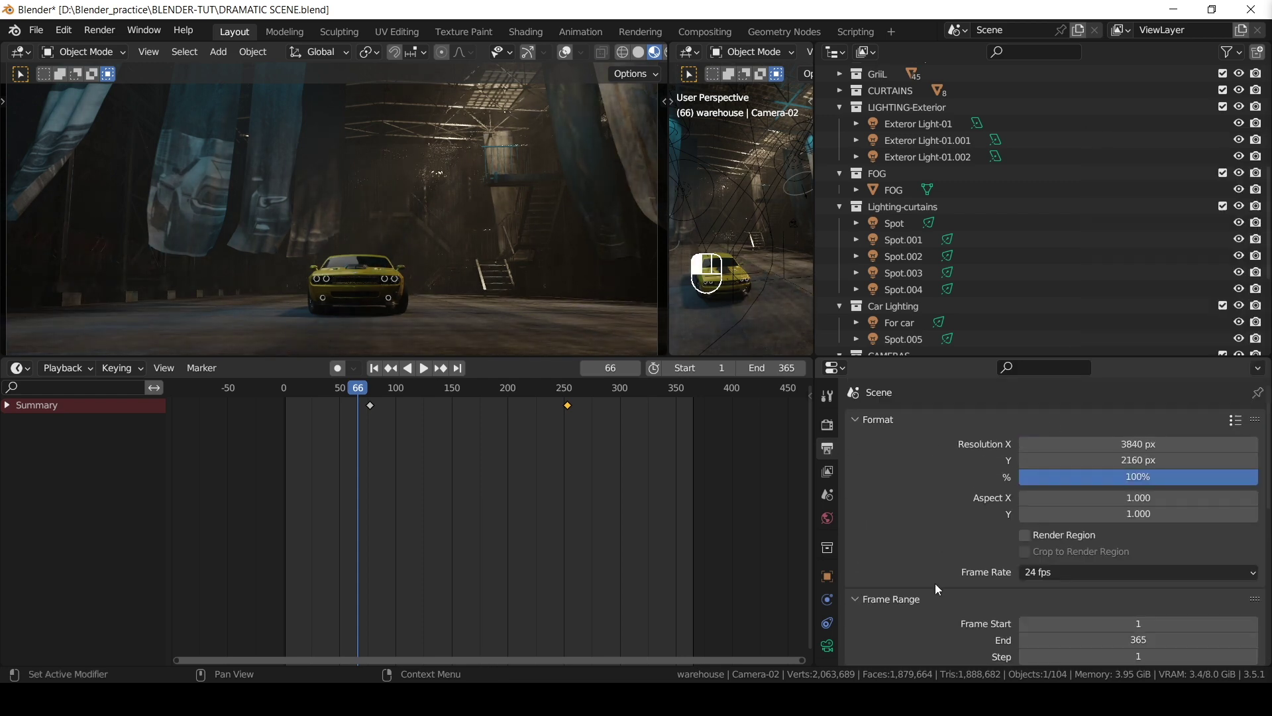
Start rendering the current frame as a still image
{"action": "left_click", "coordinate": [99, 31]}
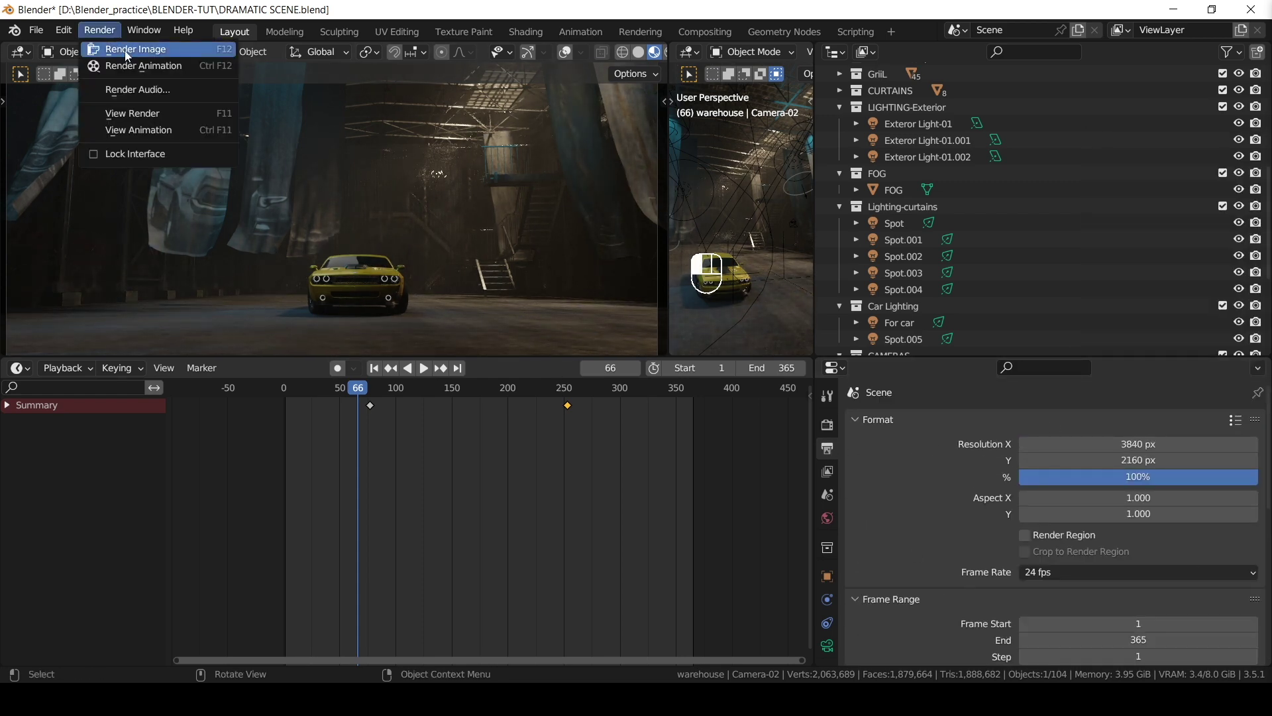